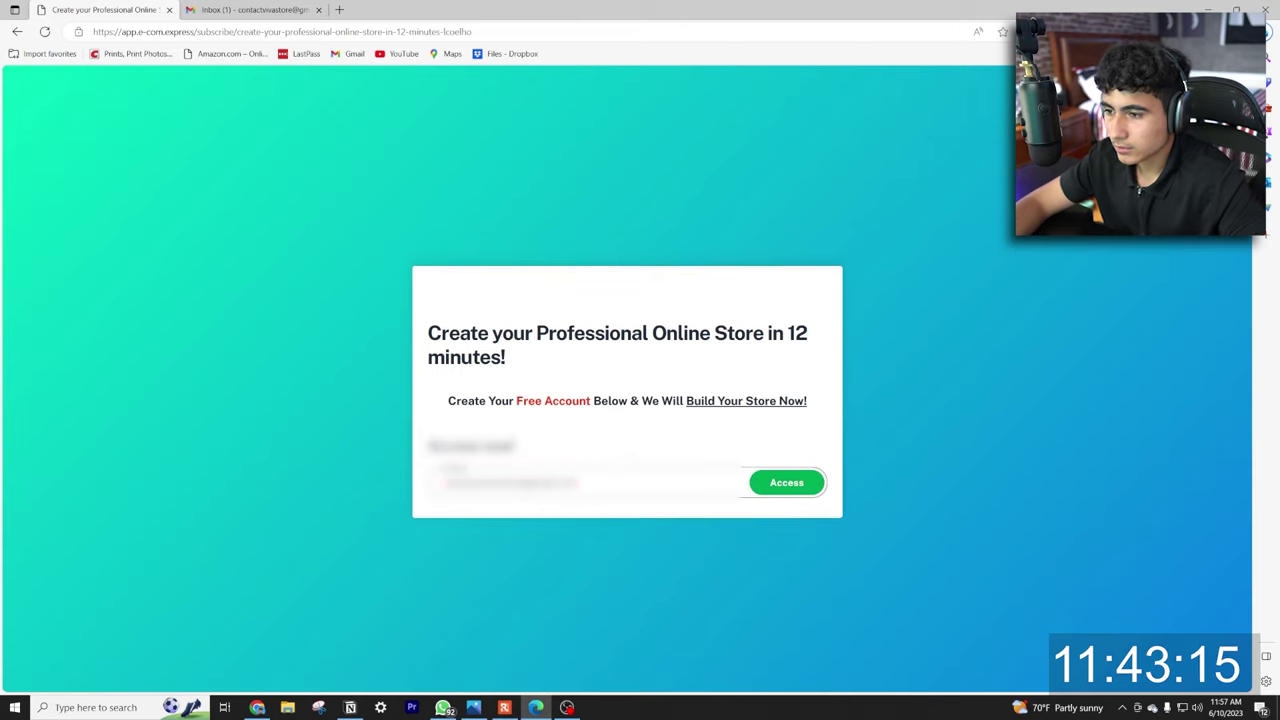
# Create the free E-com Express account and keep the blue store colour.
pyautogui.click(786, 485)
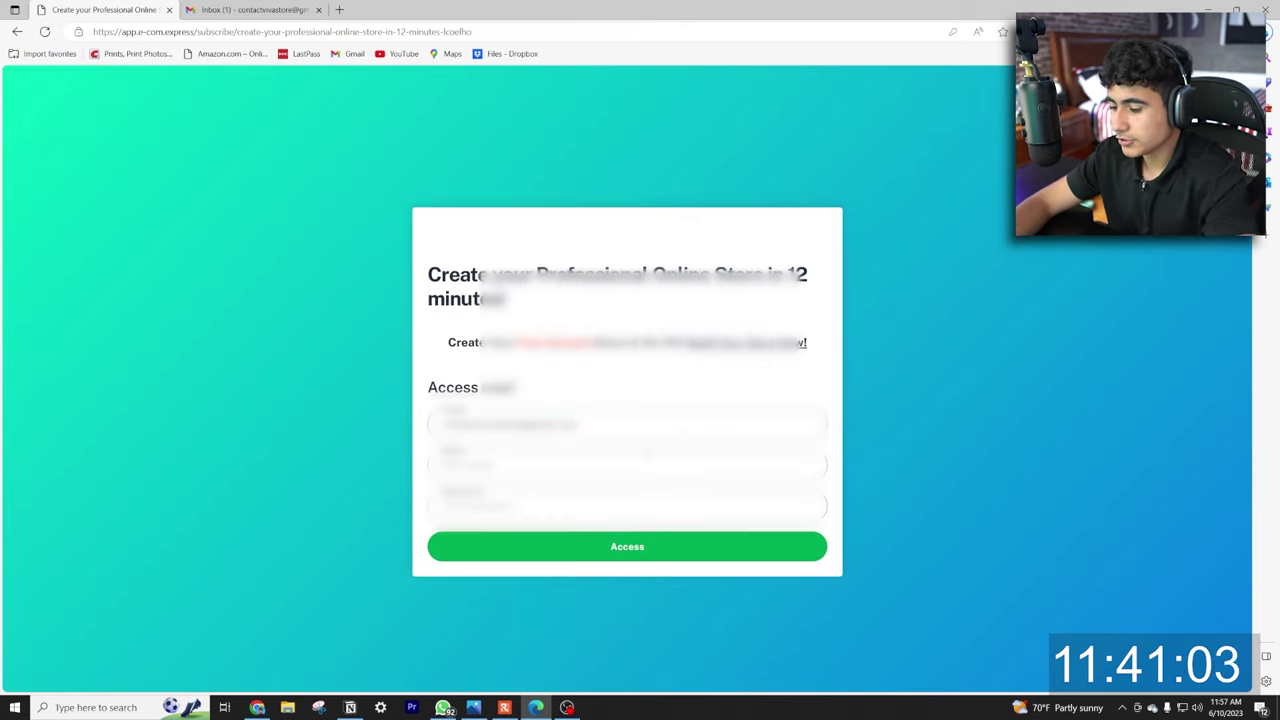
pyautogui.click(627, 505)
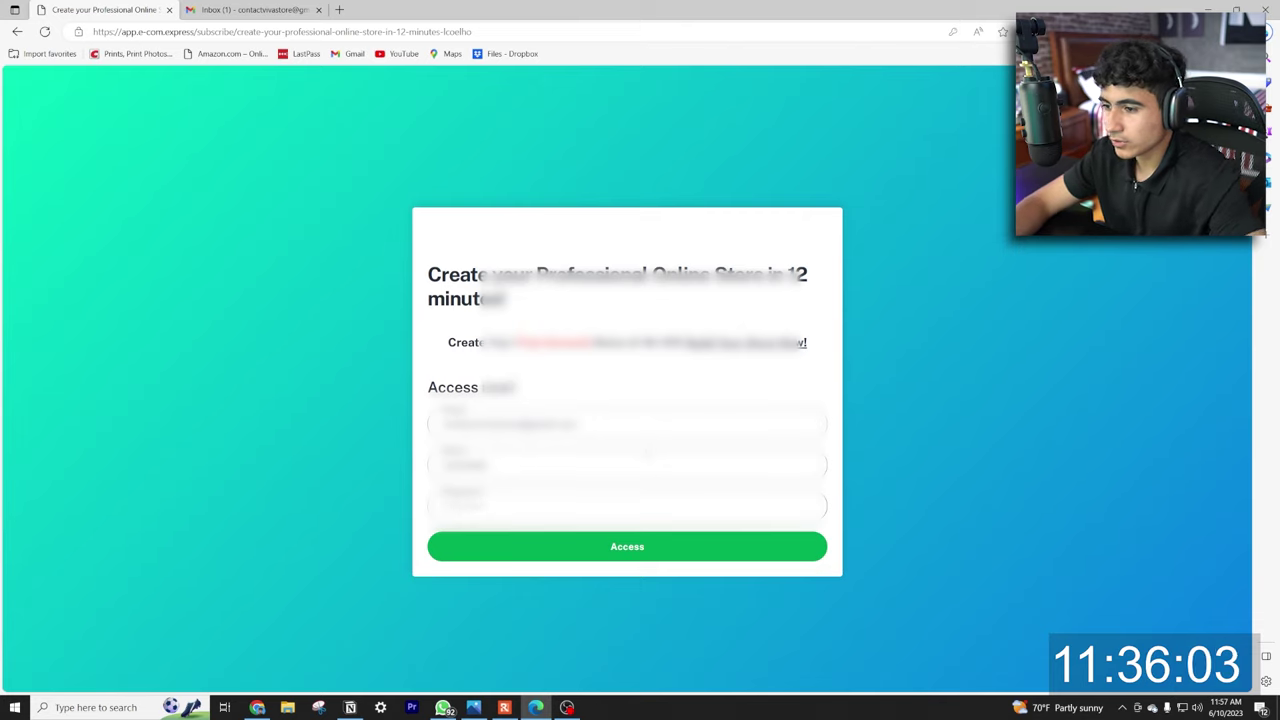
pyautogui.click(638, 547)
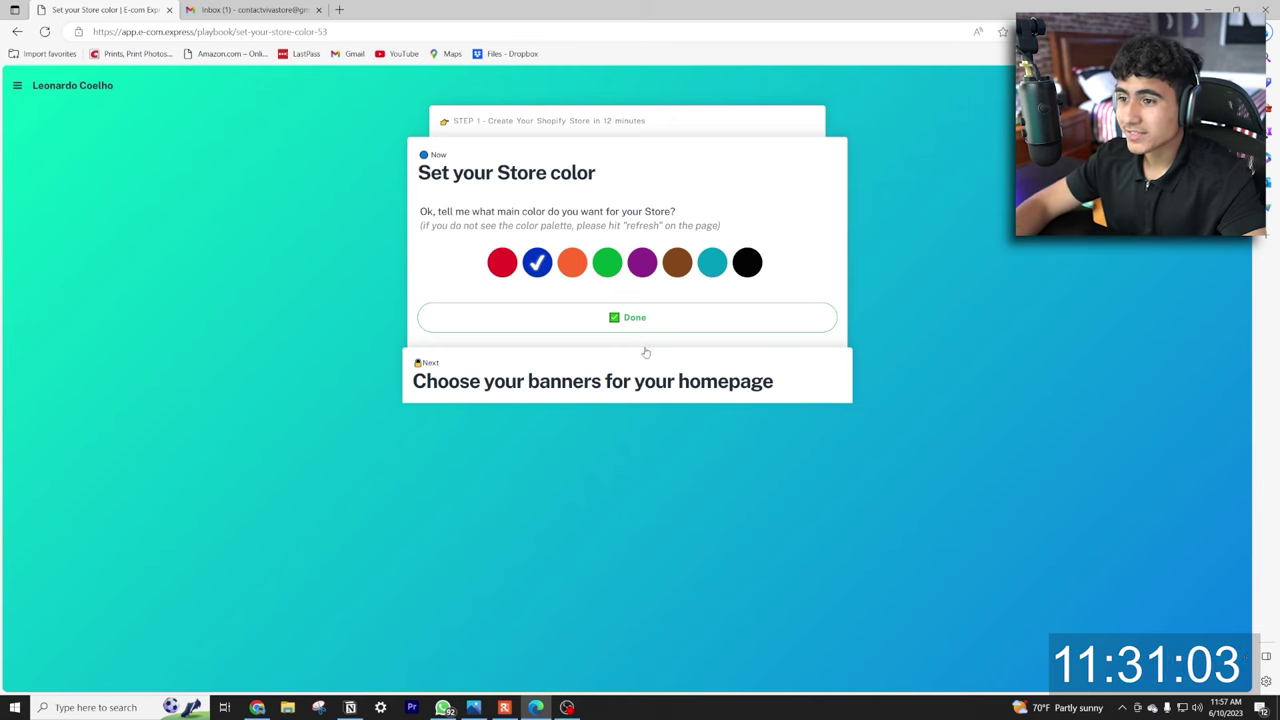
pyautogui.click(702, 339)
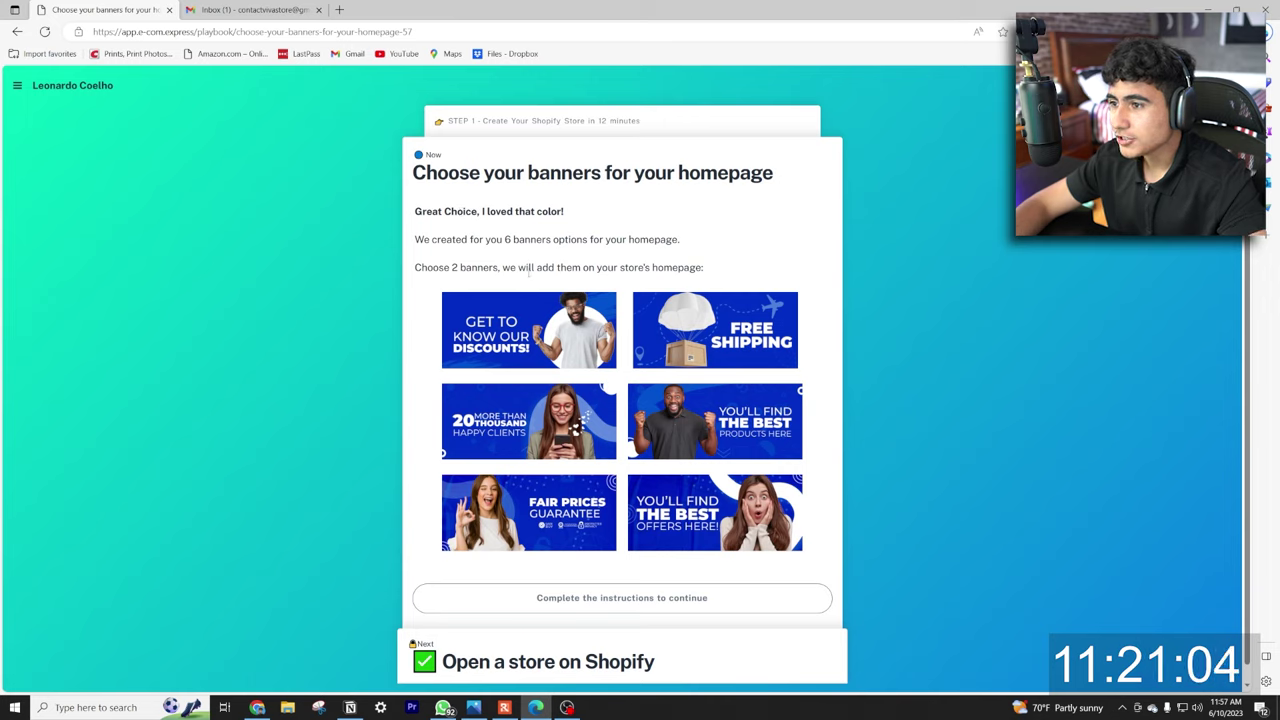
# Choose the Free Shipping and 20 Thousand Happy Clients banners and confirm.
pyautogui.scroll(-1, 677, 281)
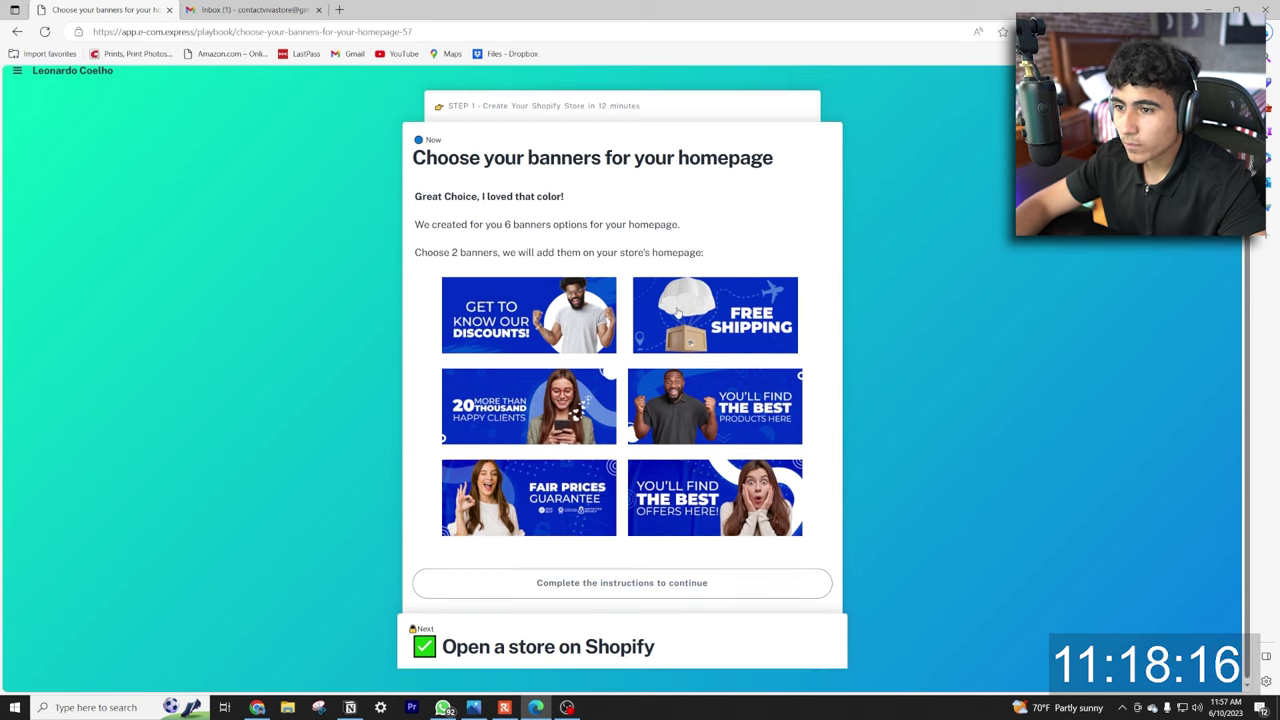
pyautogui.click(658, 345)
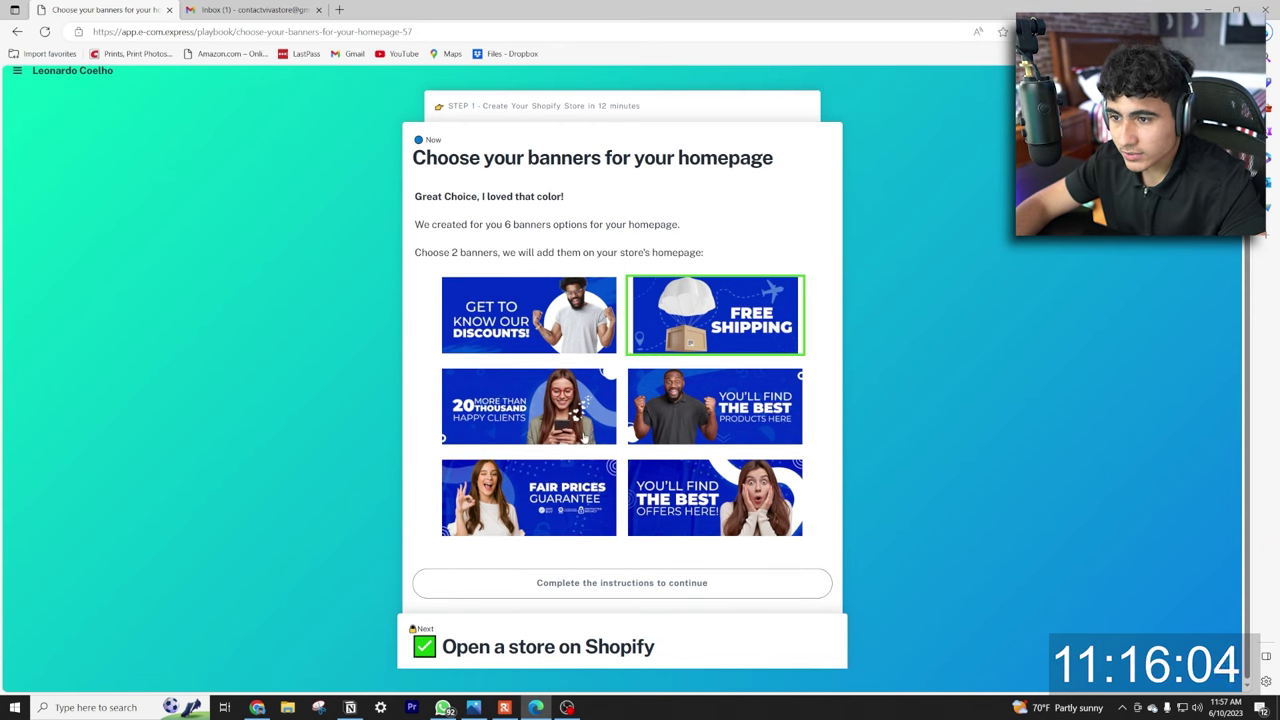
pyautogui.click(529, 393)
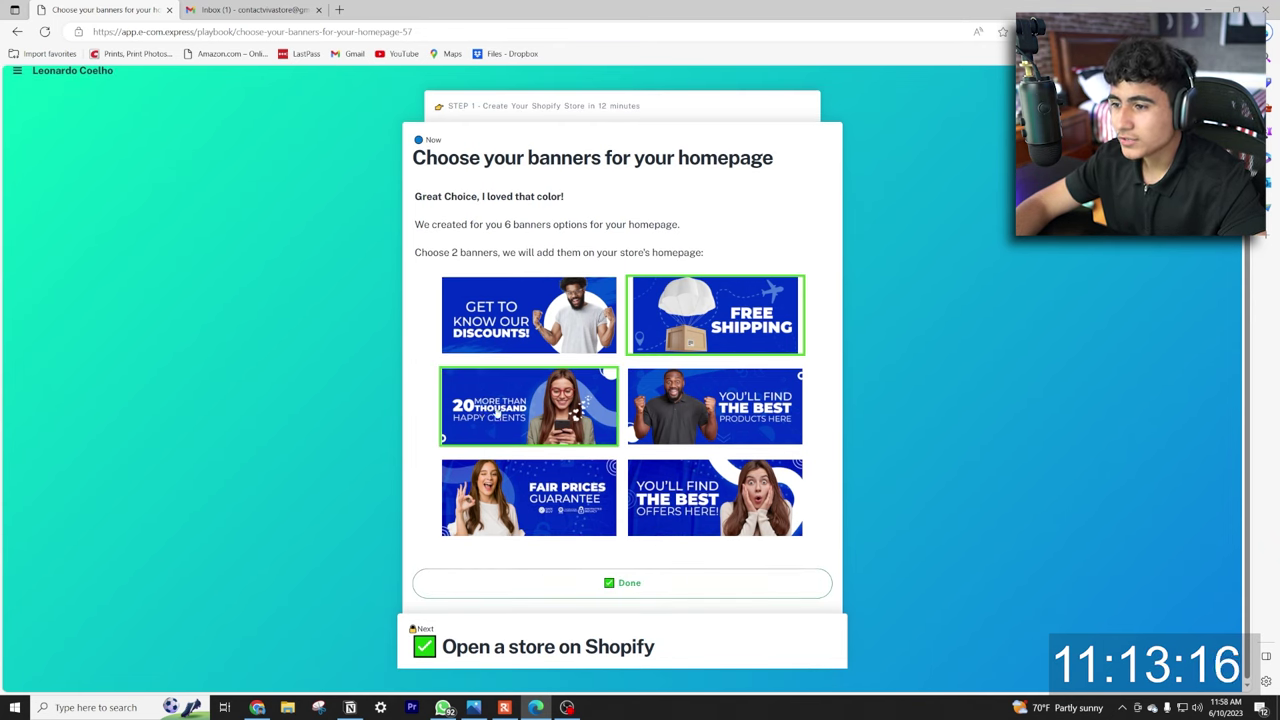
pyautogui.click(621, 583)
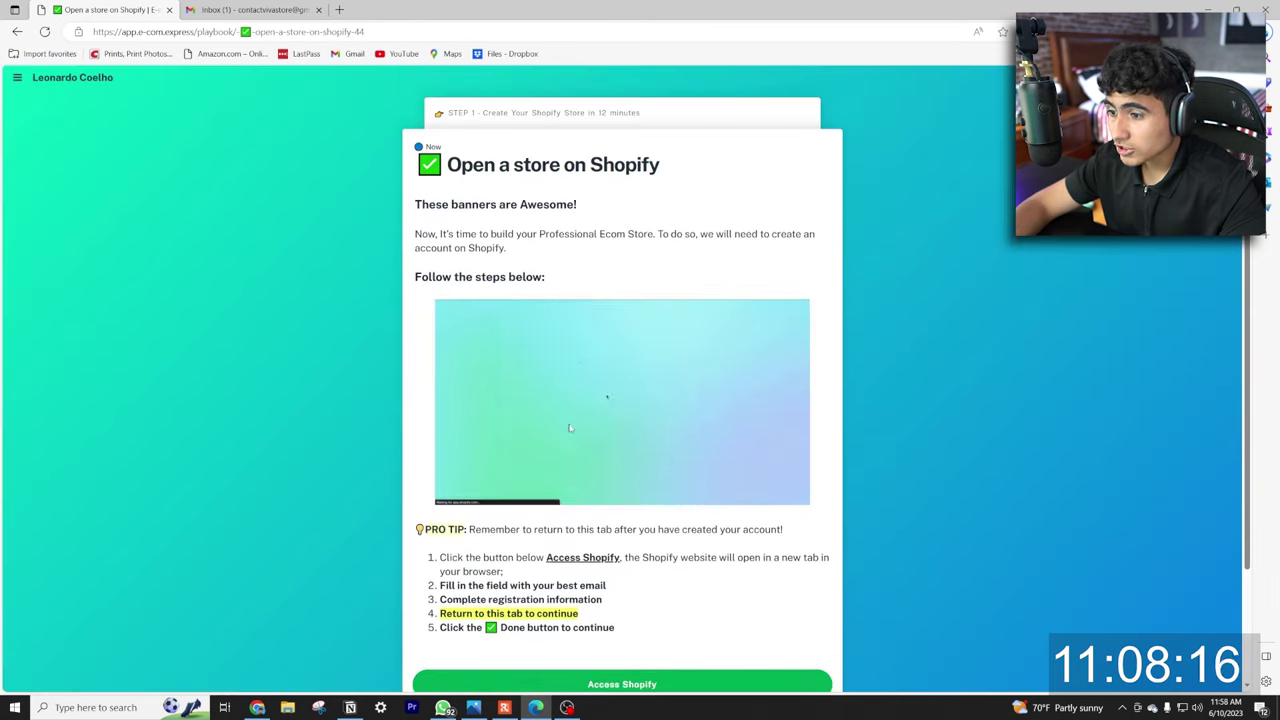
# Start a Shopify free trial by entering the store's e-mail address.
pyautogui.scroll(-2, 569, 428)
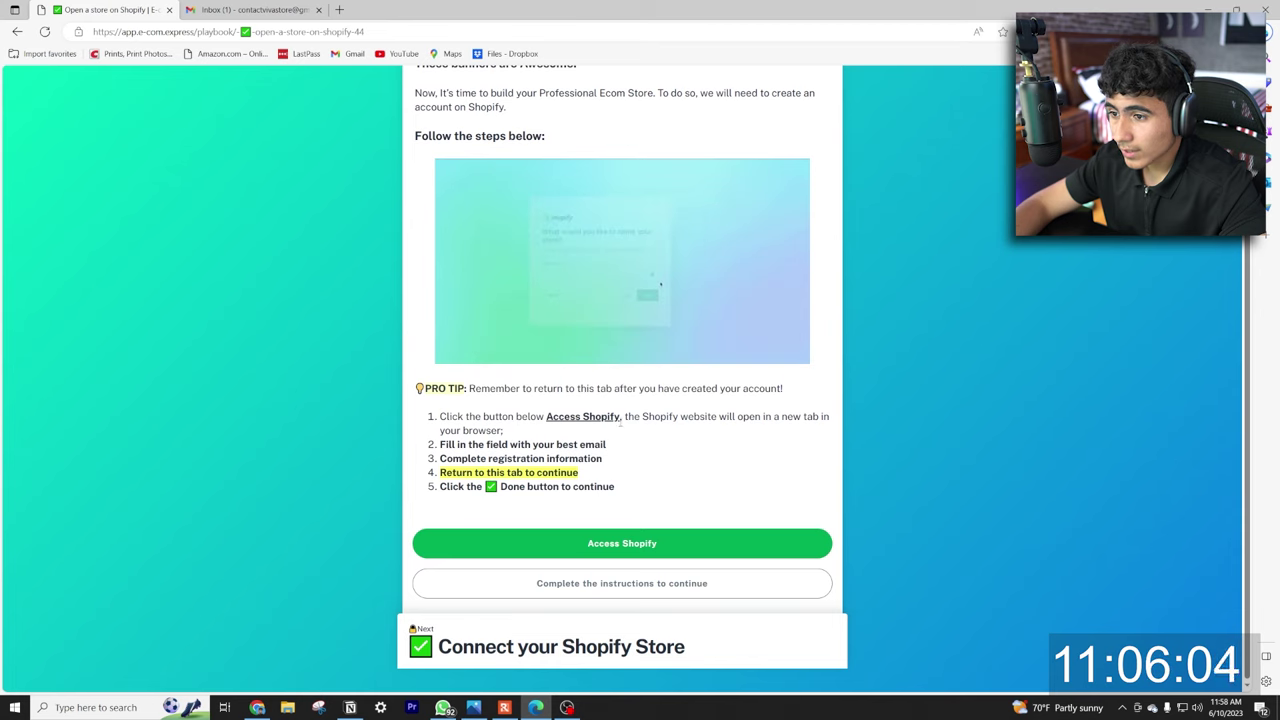
pyautogui.click(640, 541)
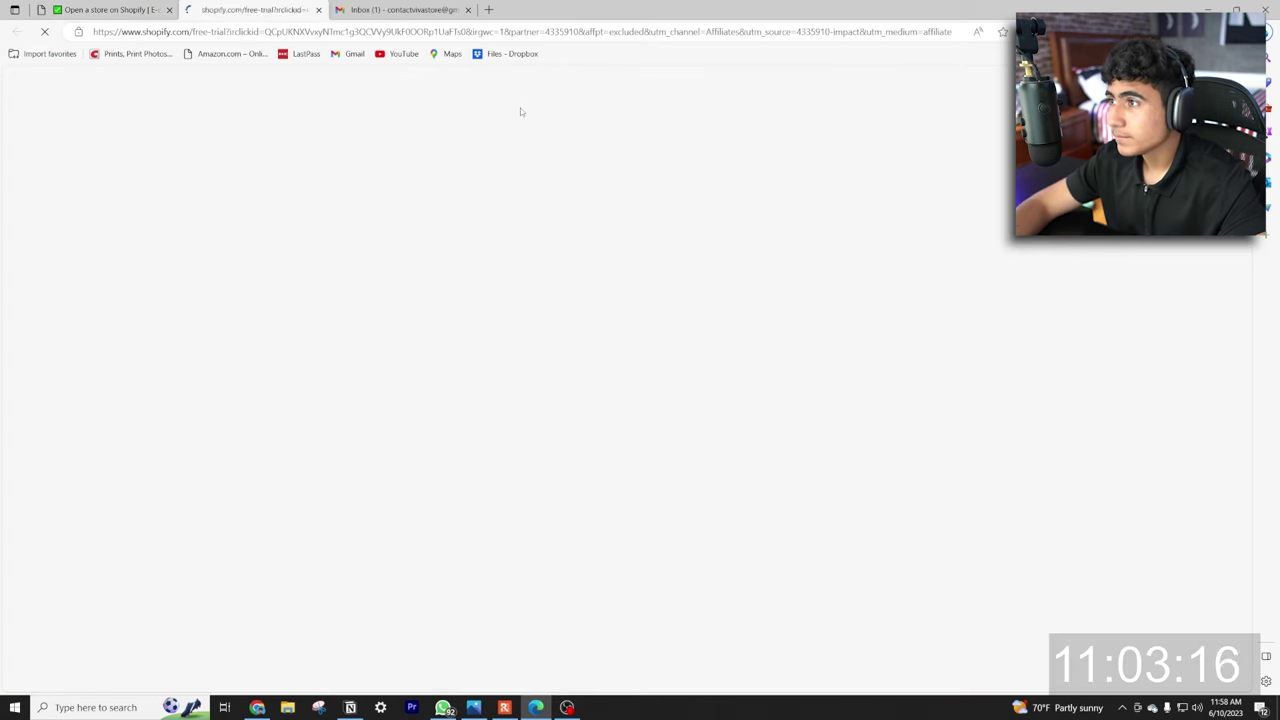
pyautogui.click(572, 333)
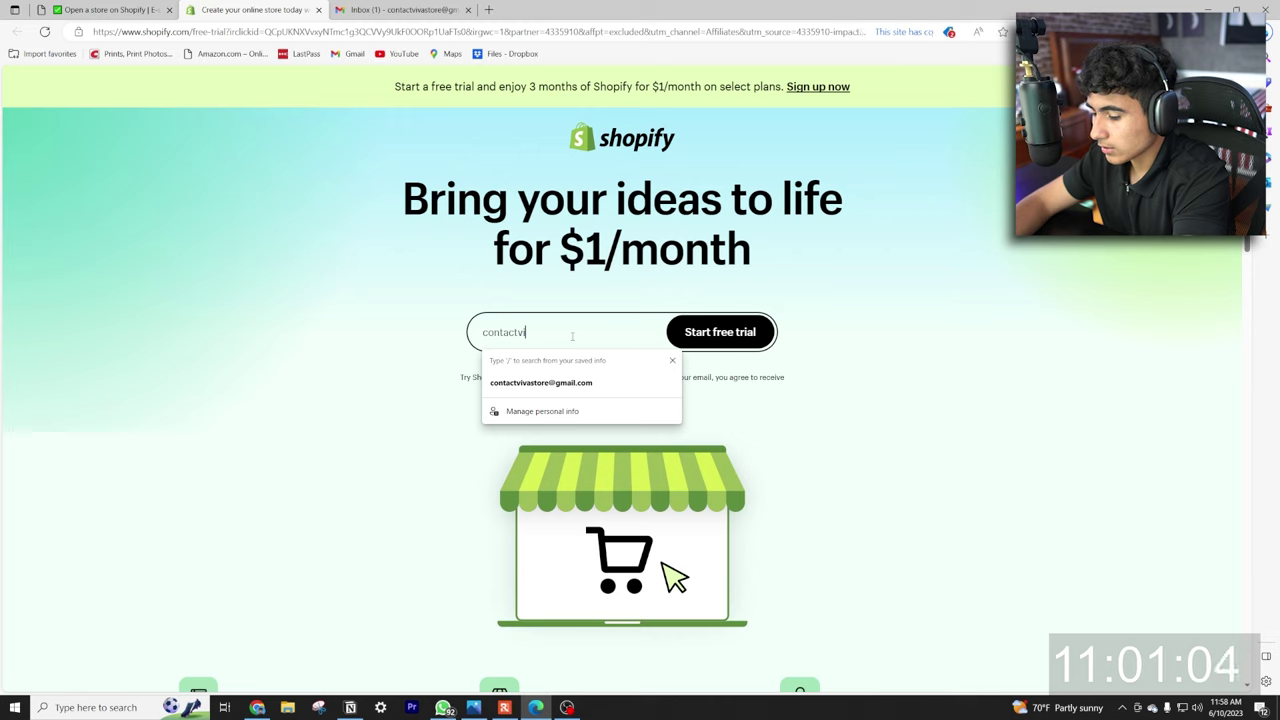
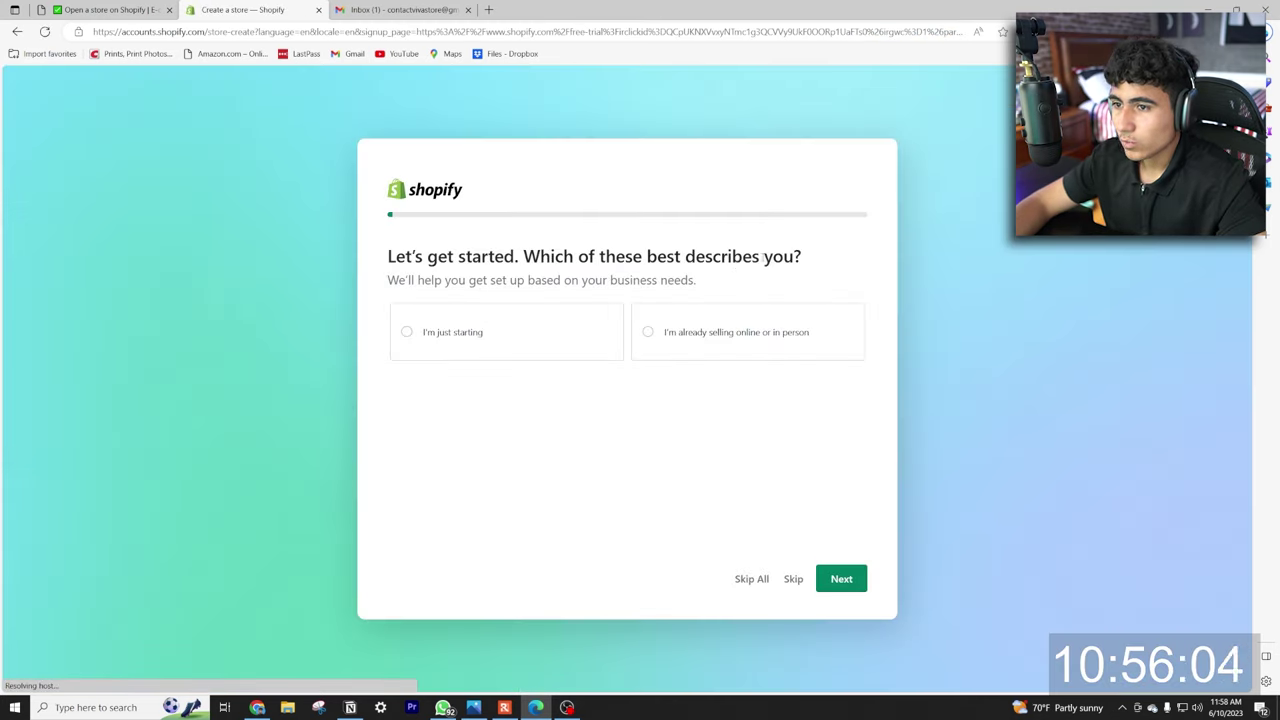
# Answer onboarding: business just starting, selling via an online store, products decided later.
pyautogui.click(516, 353)
pyautogui.click(840, 578)
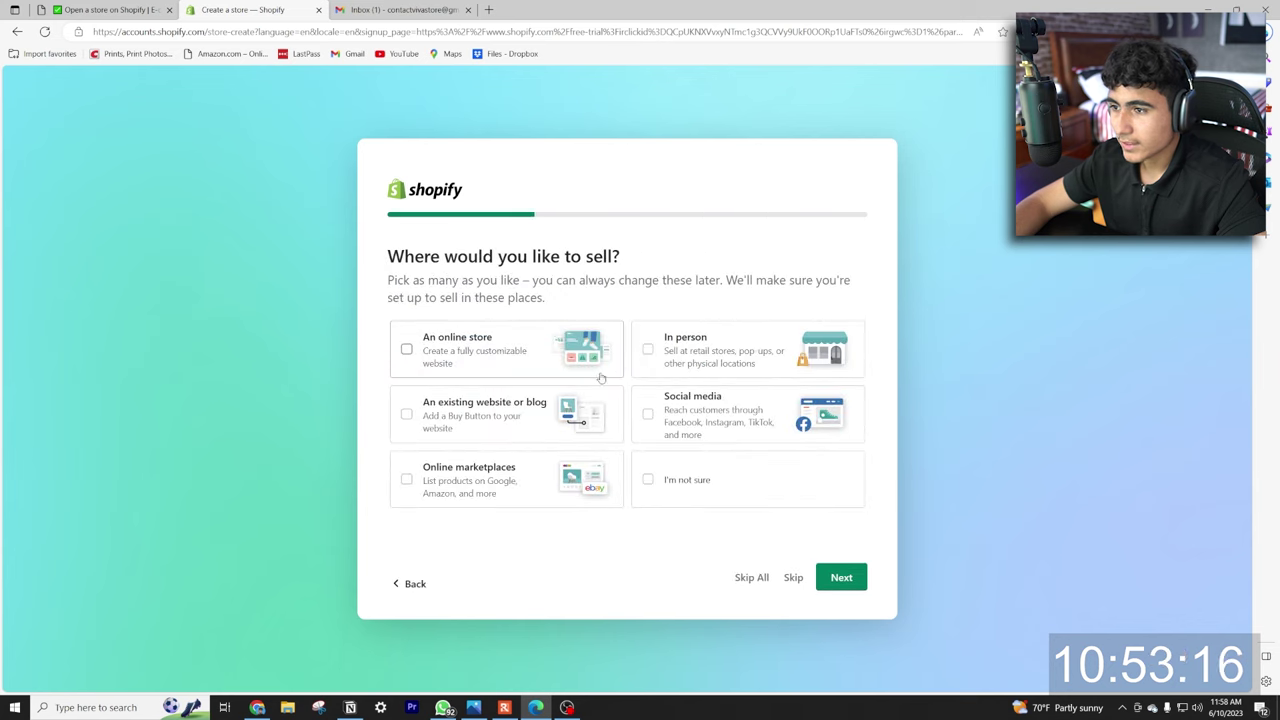
pyautogui.click(480, 352)
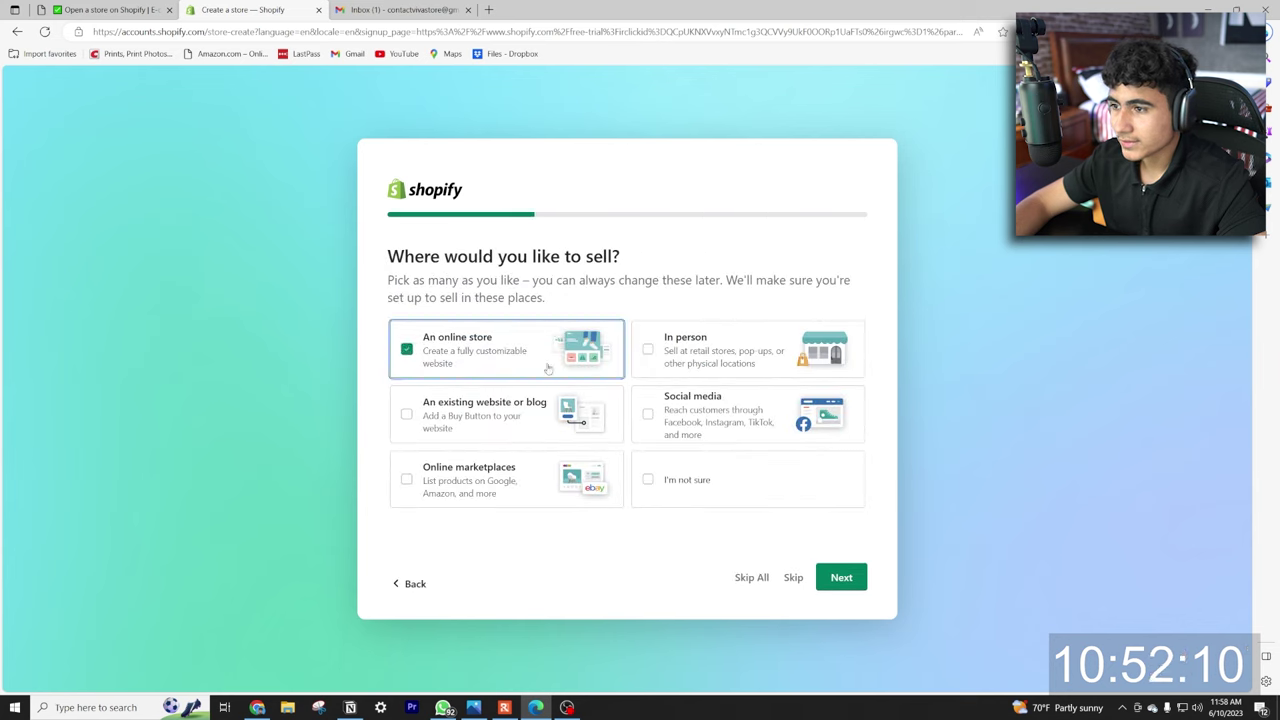
pyautogui.click(841, 578)
pyautogui.click(555, 345)
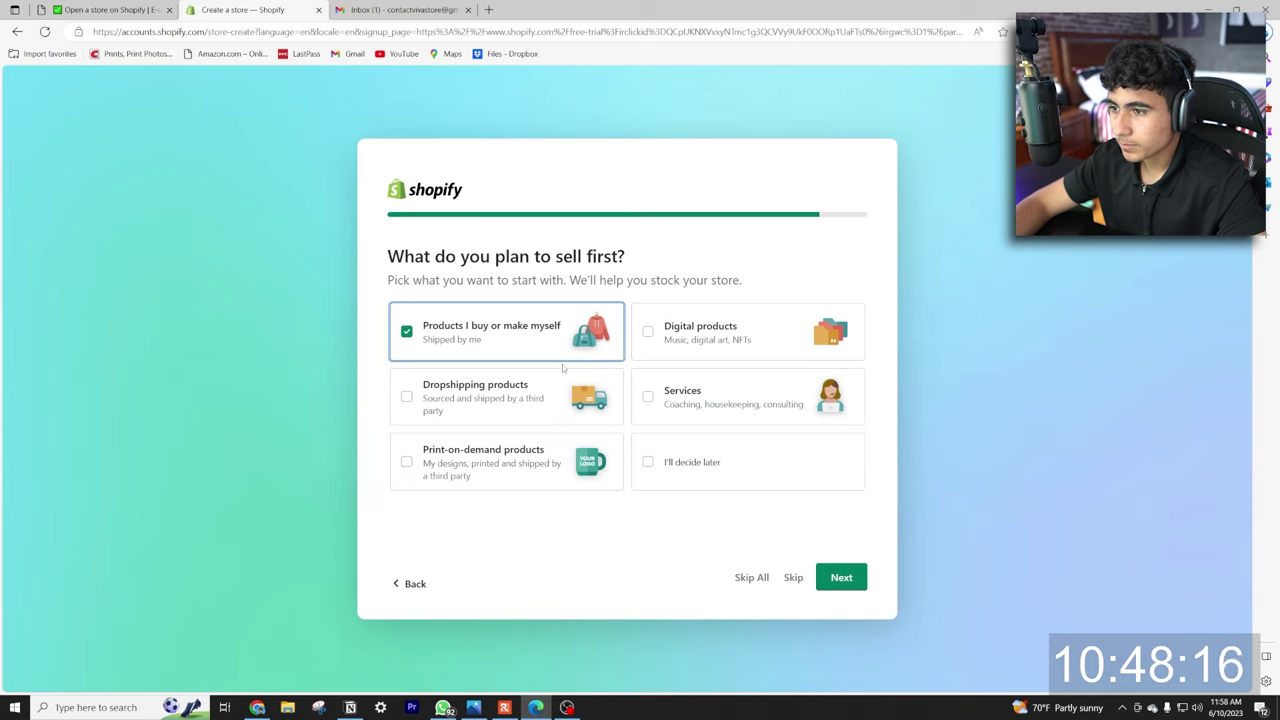
pyautogui.click(677, 465)
pyautogui.click(841, 578)
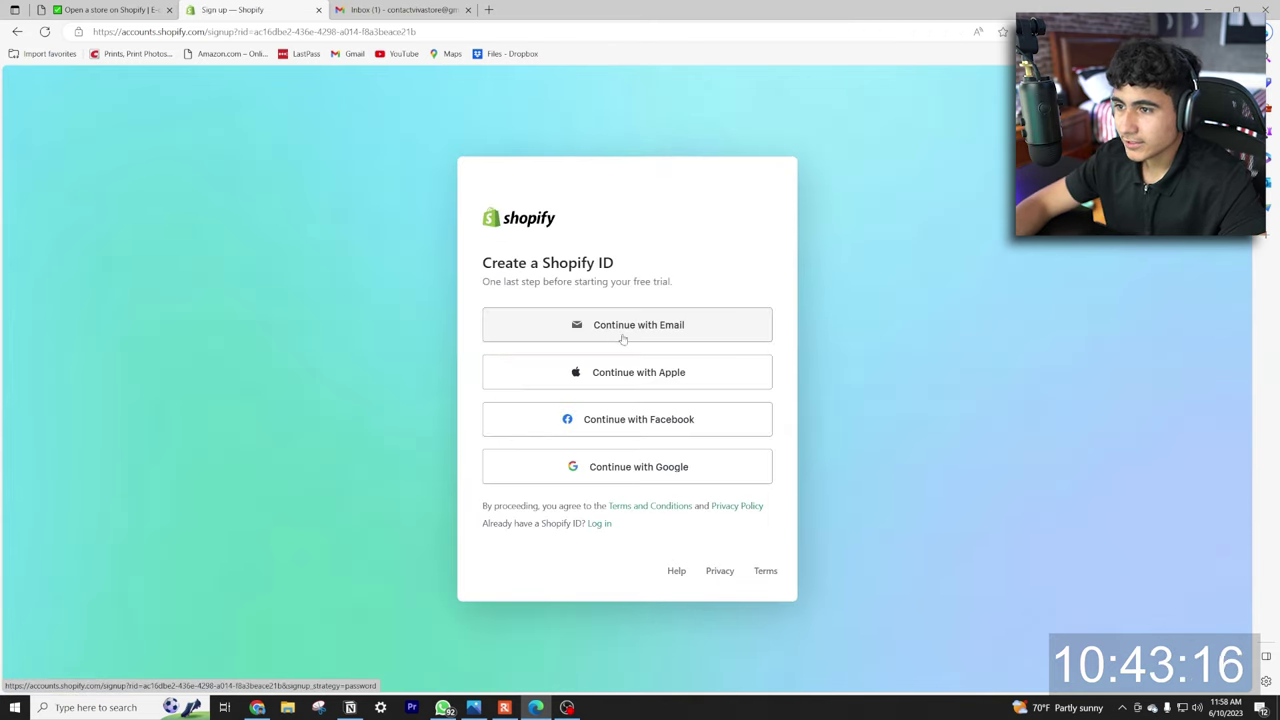
# Sign up with e-mail and a password to create the Shopify ID.
pyautogui.click(566, 328)
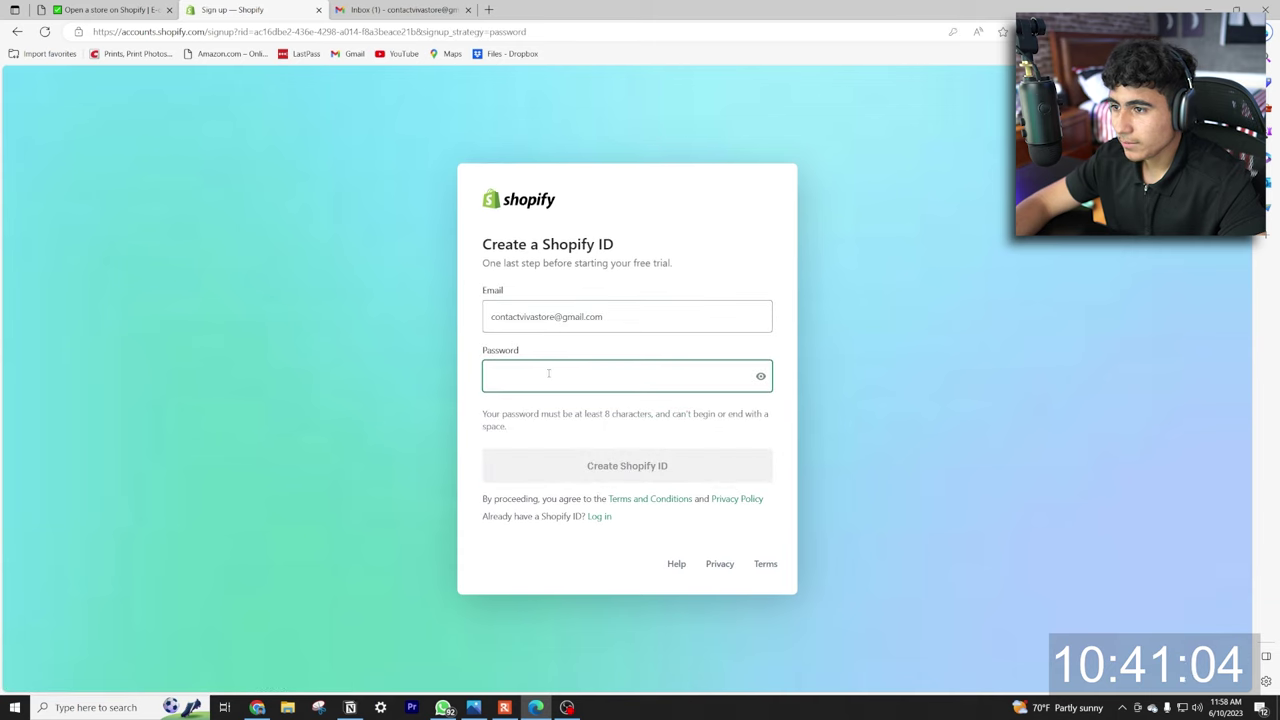
pyautogui.write('••••••••••••')
pyautogui.click(635, 473)
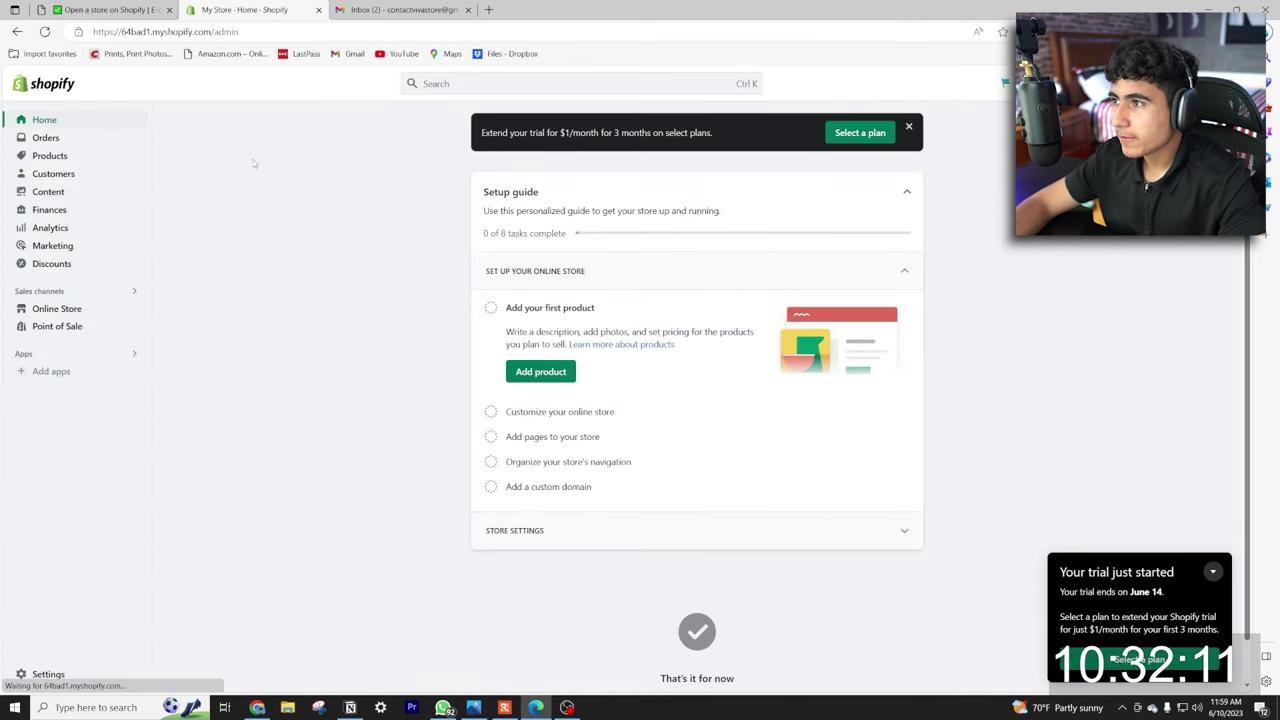
# Save the store's myshopify URL, with 'admin' removed, in E-com Express and continue.
pyautogui.click(110, 9)
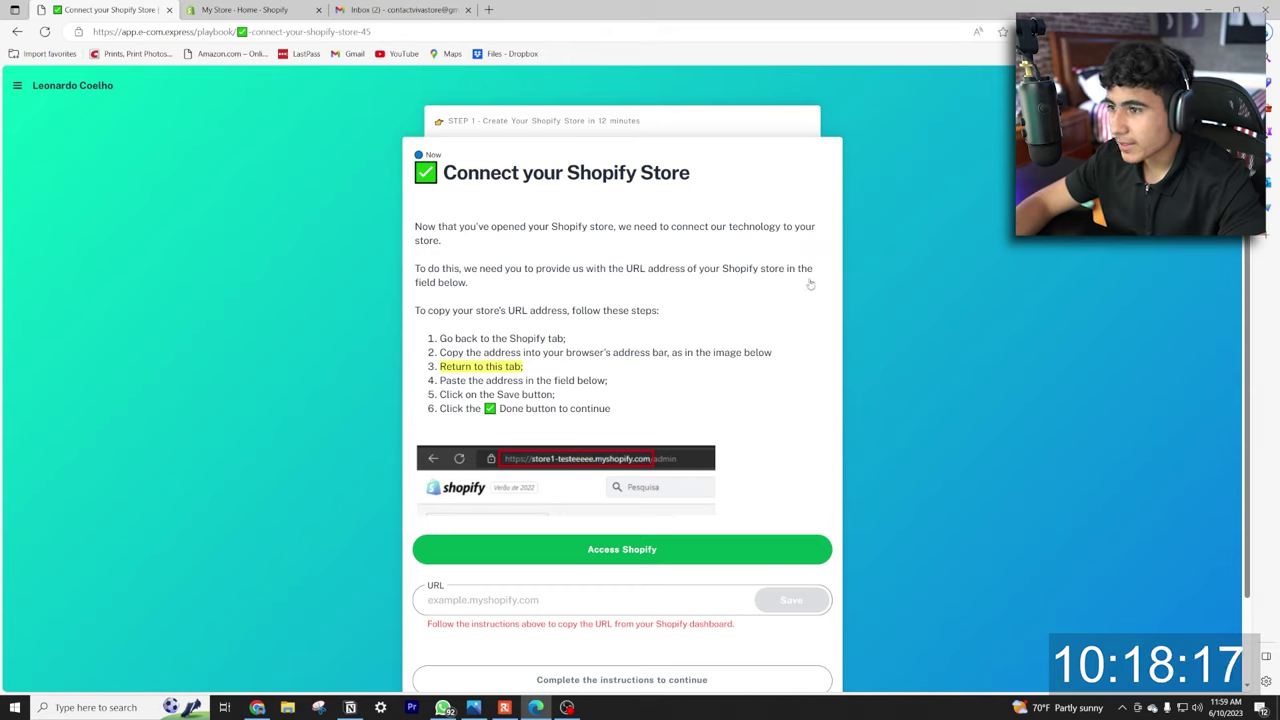
pyautogui.scroll(-5, 515, 324)
pyautogui.click(245, 9)
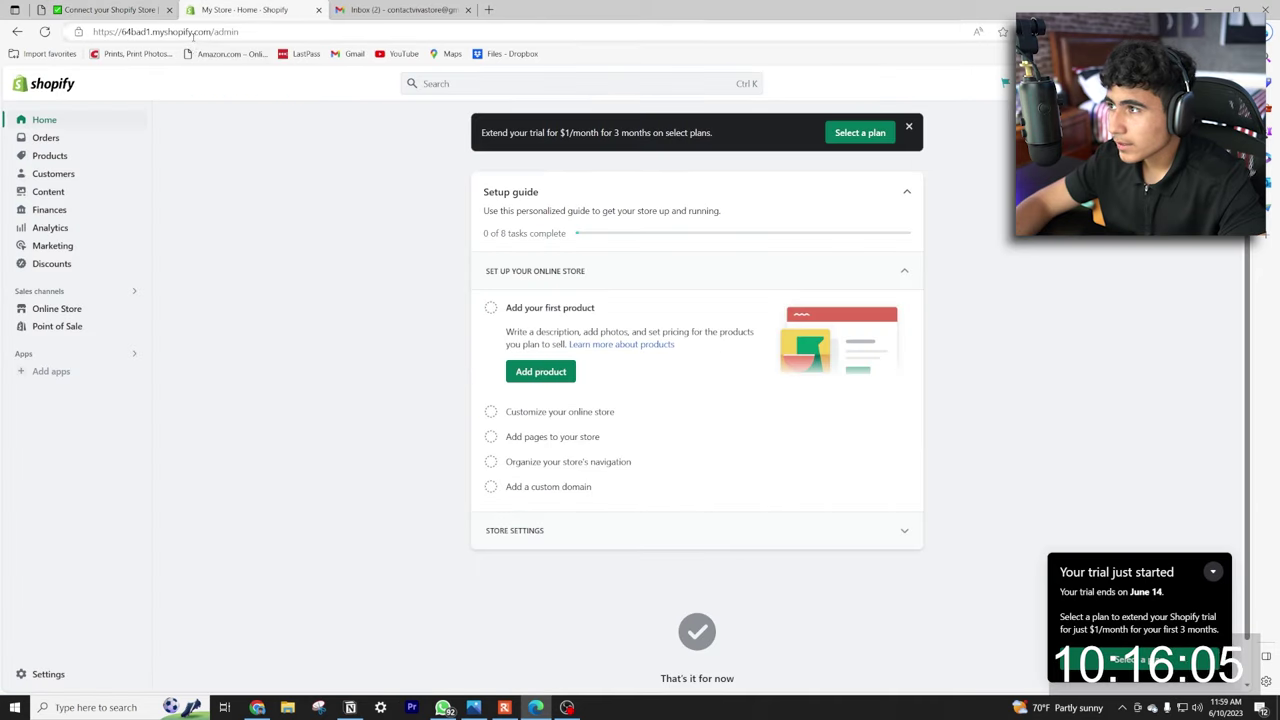
pyautogui.click(190, 32)
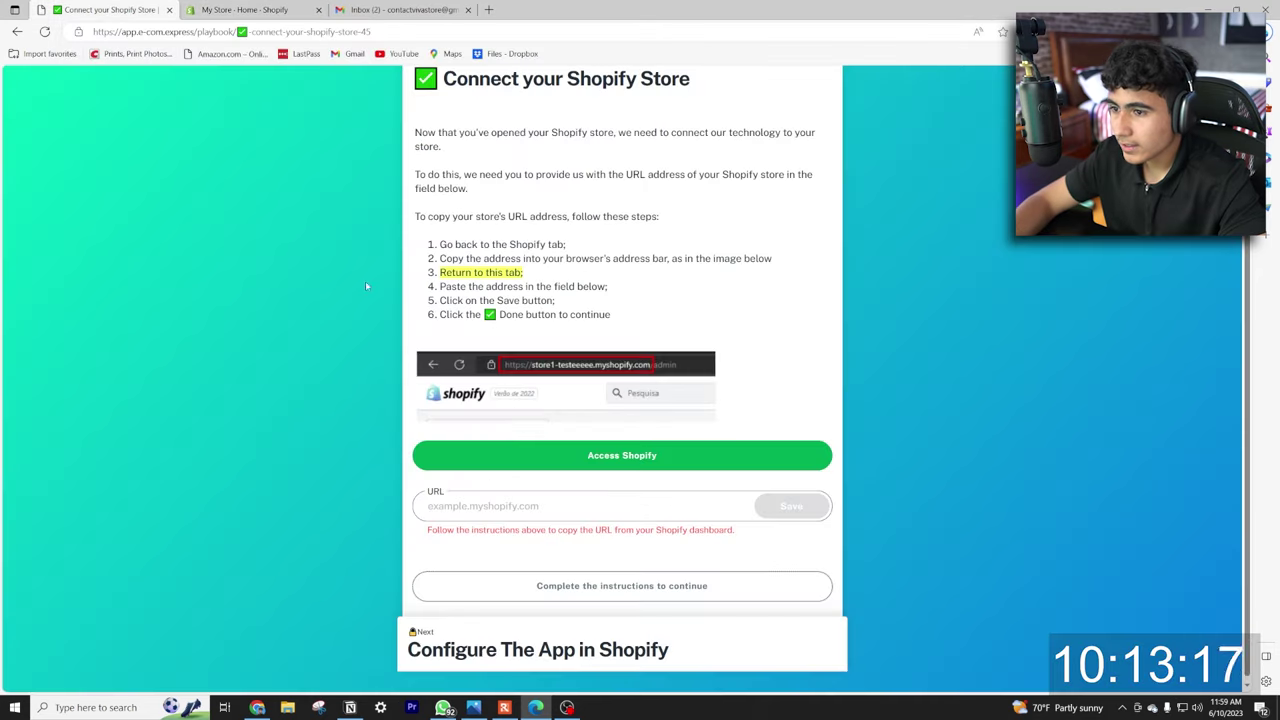
pyautogui.moveTo(598, 503); pyautogui.dragTo(580, 503)
pyautogui.press('BackSpace')
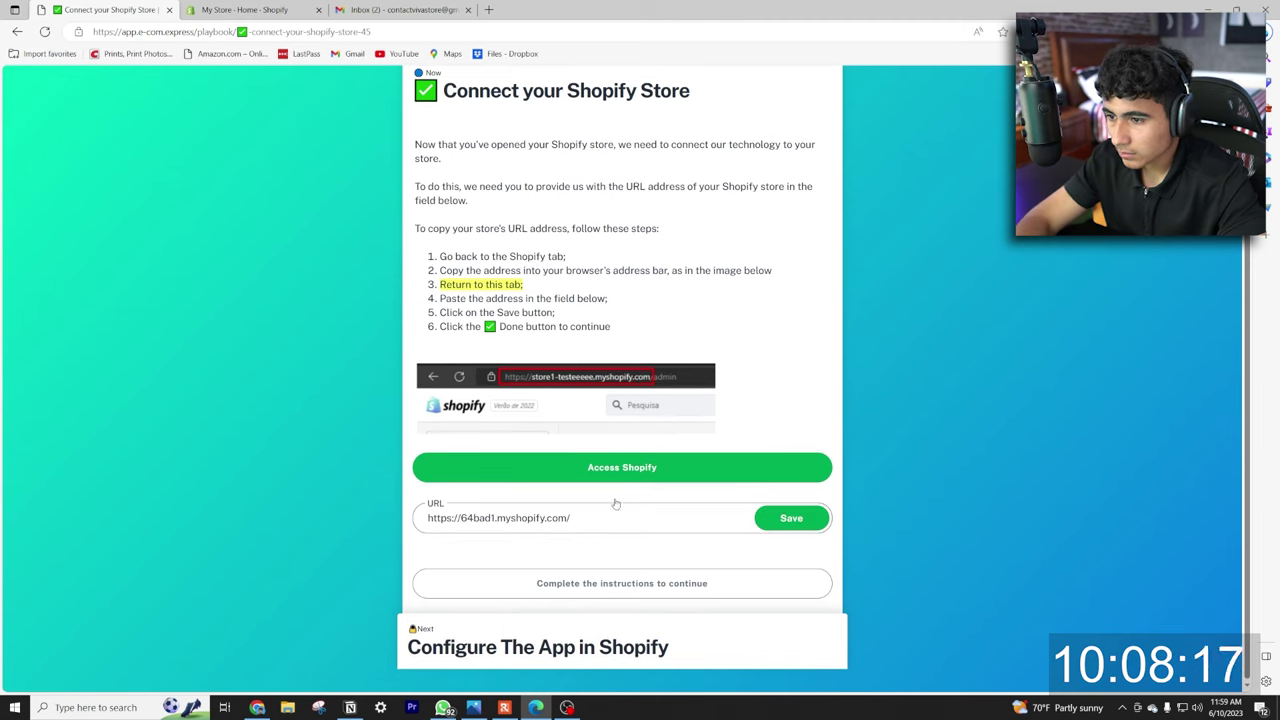
pyautogui.click(790, 518)
pyautogui.click(622, 583)
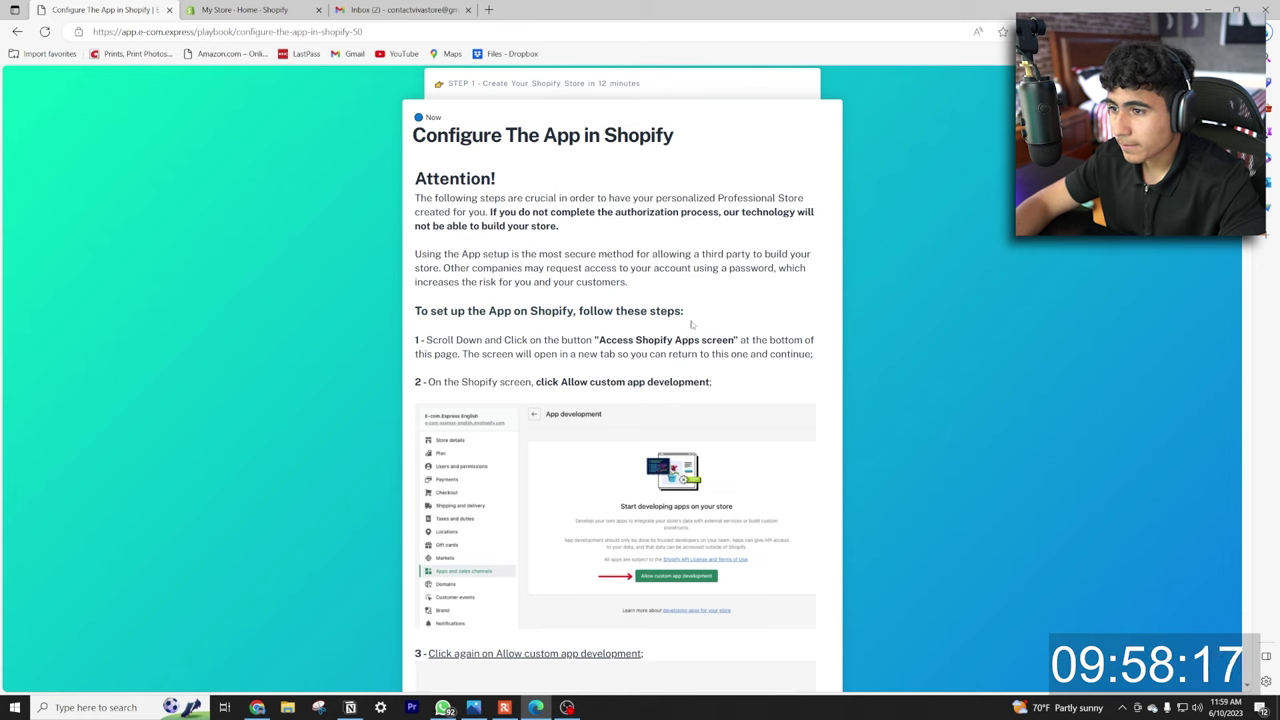
# Allow custom app development in the store's App development settings.
pyautogui.scroll(-2, 618, 258)
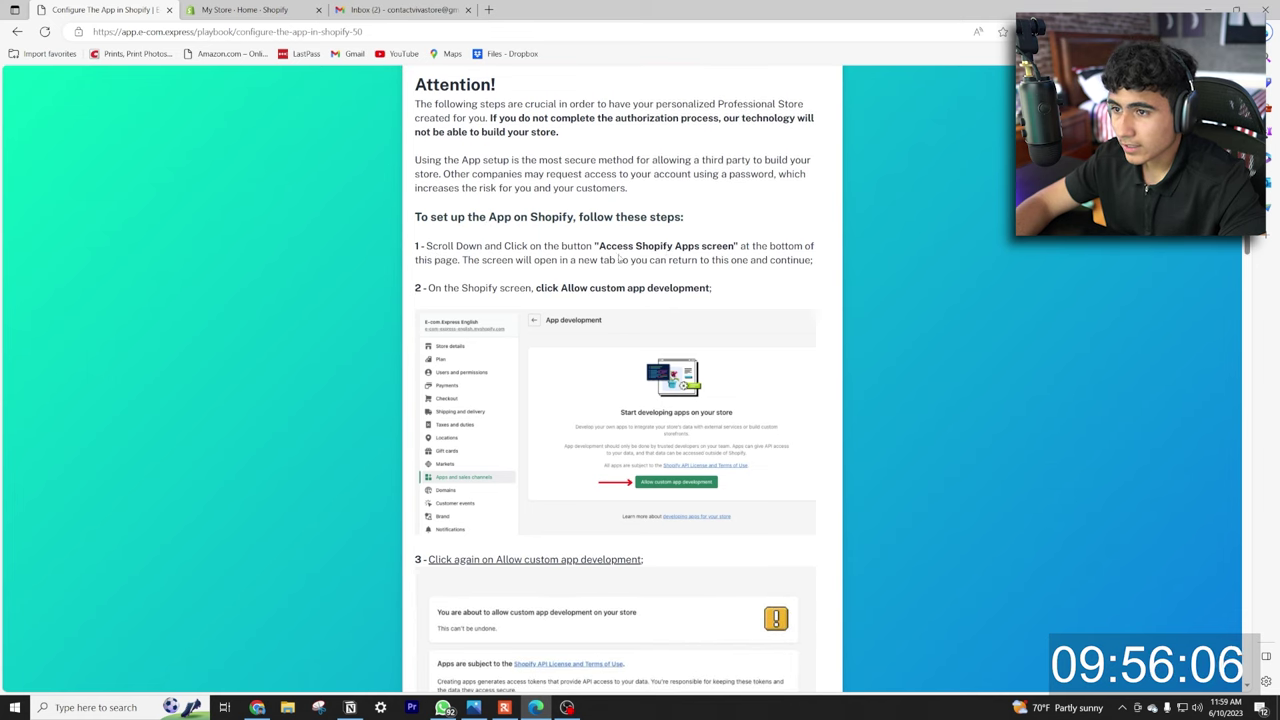
pyautogui.scroll(-2, 458, 289)
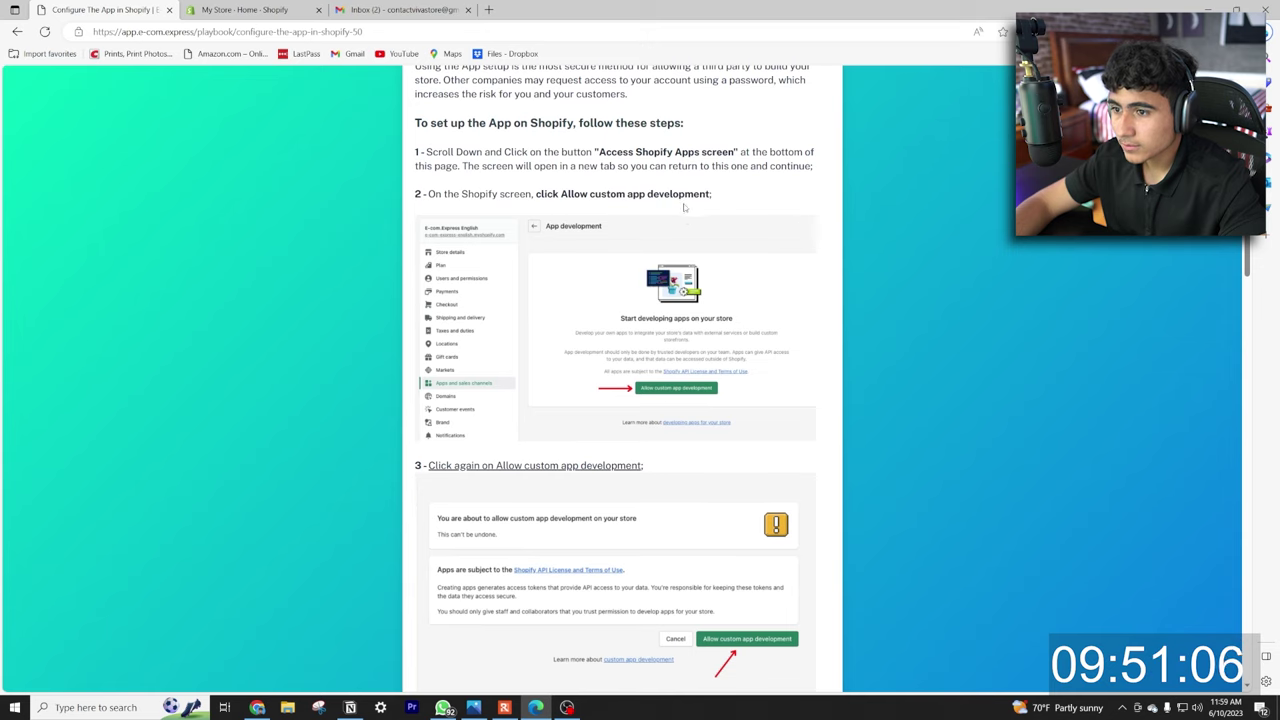
pyautogui.scroll(-4, 684, 207)
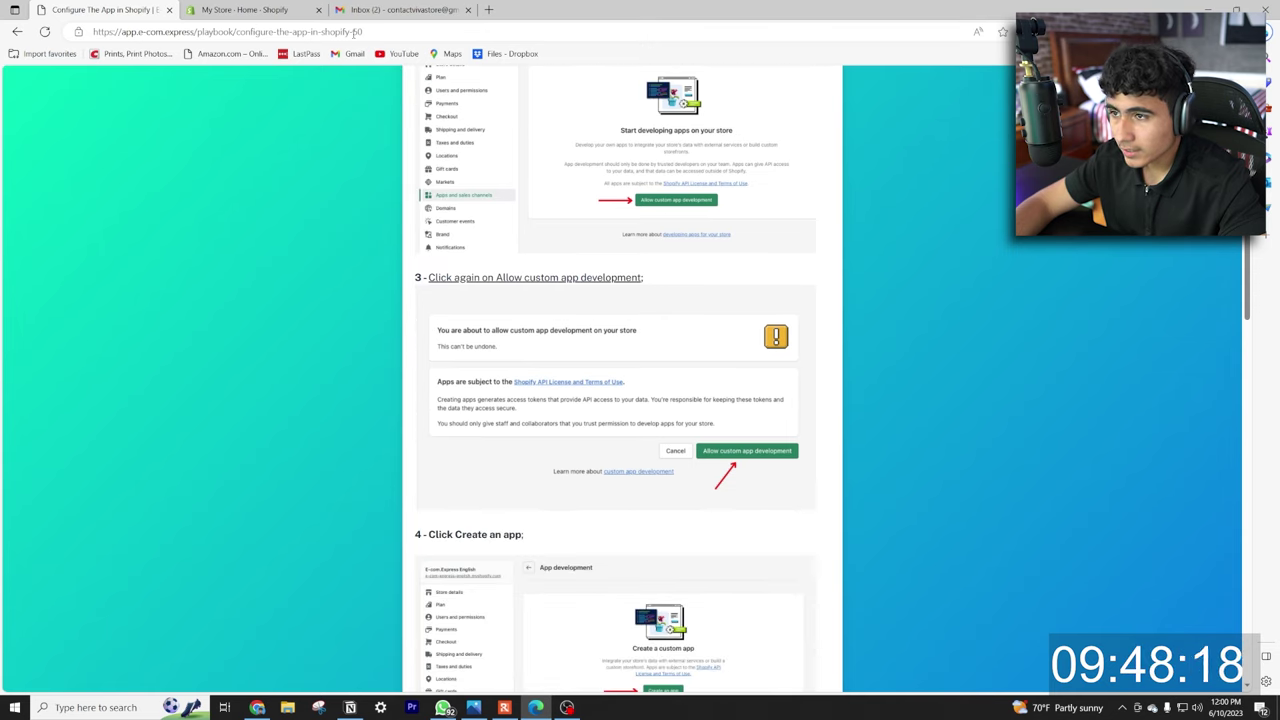
pyautogui.scroll(3, 580, 352)
pyautogui.scroll(-20, 580, 352)
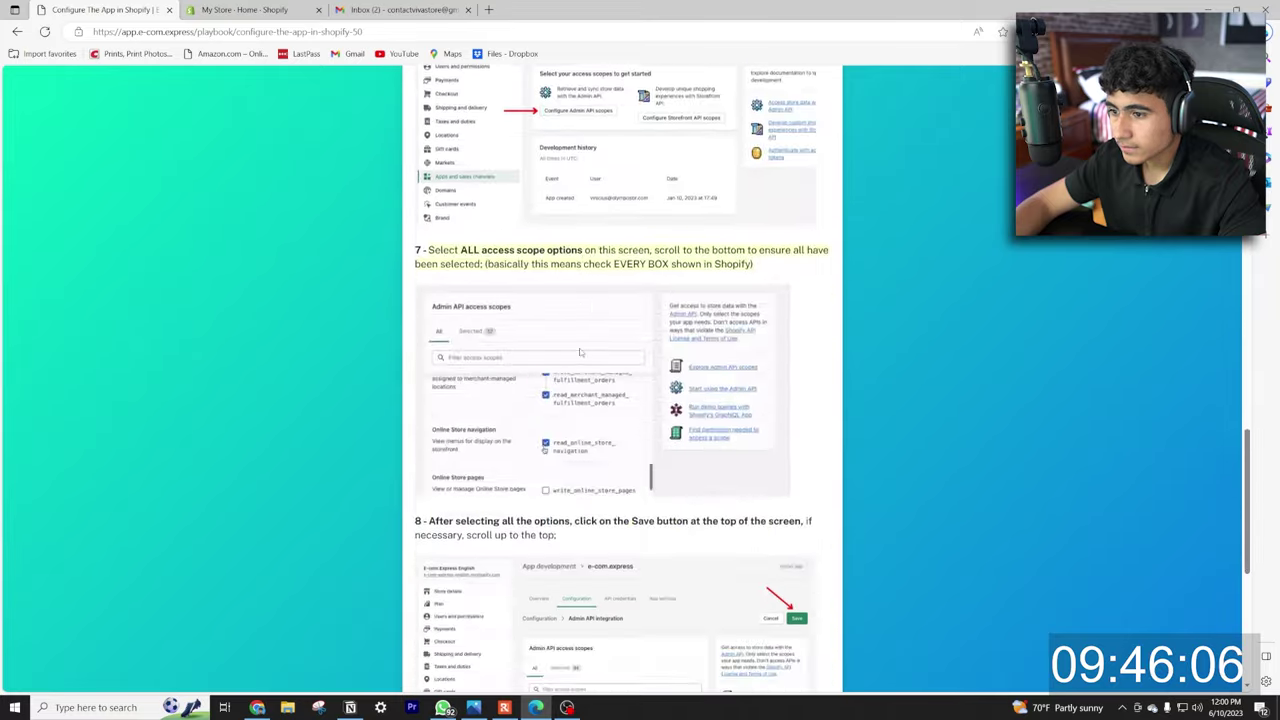
pyautogui.click(580, 352)
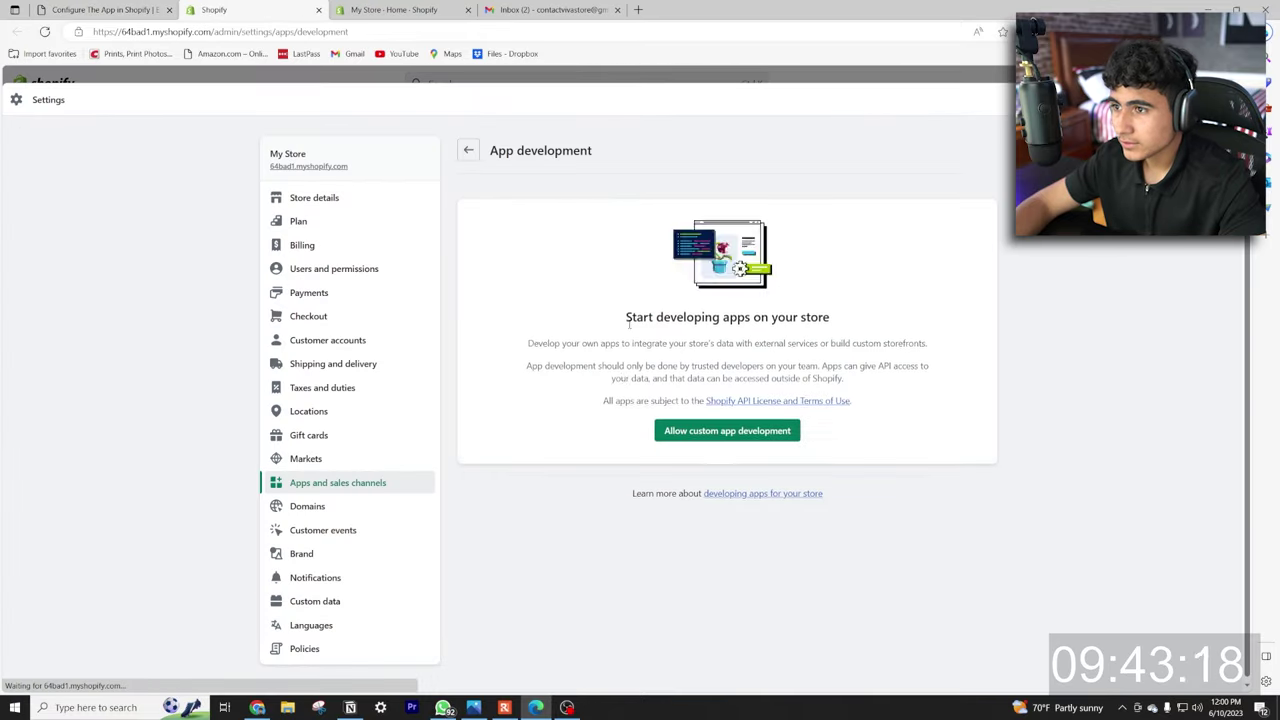
pyautogui.click(727, 430)
pyautogui.click(924, 375)
# Create a custom app named e-com.express, copying the name from the setup guide.
pyautogui.hotkey('ctrl', 'shift', 'Tab')
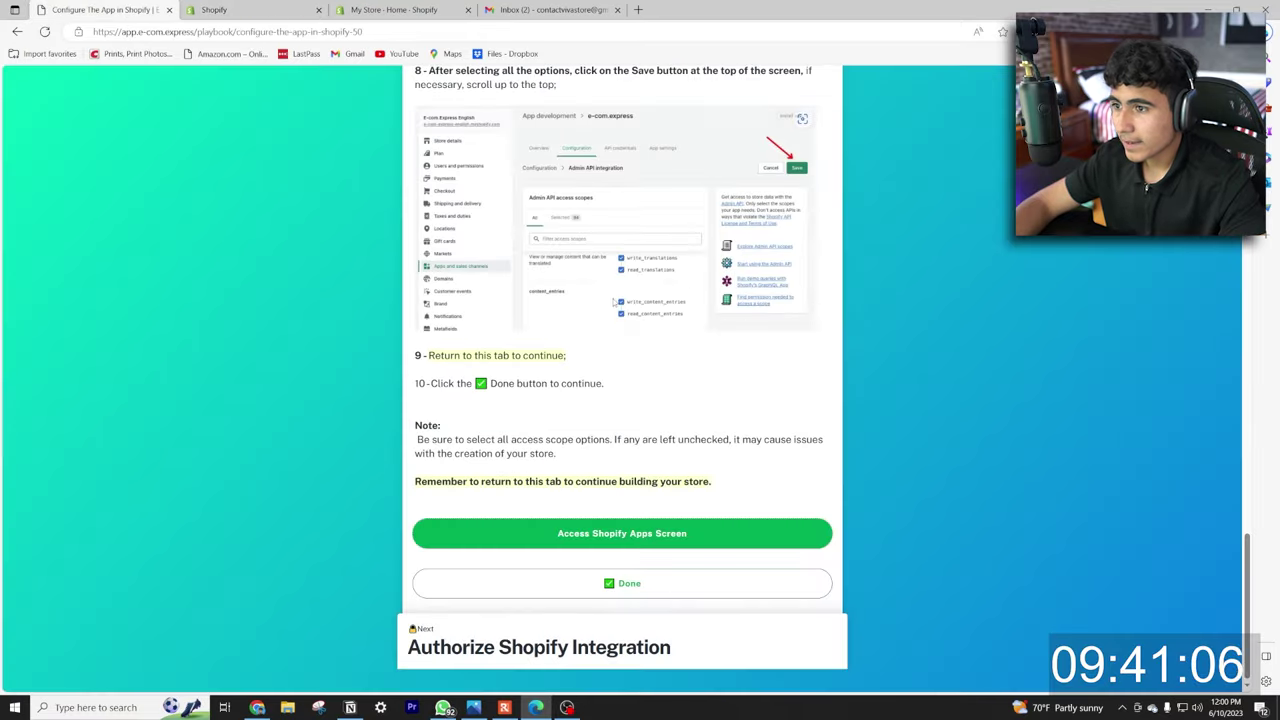
pyautogui.scroll(15, 613, 300)
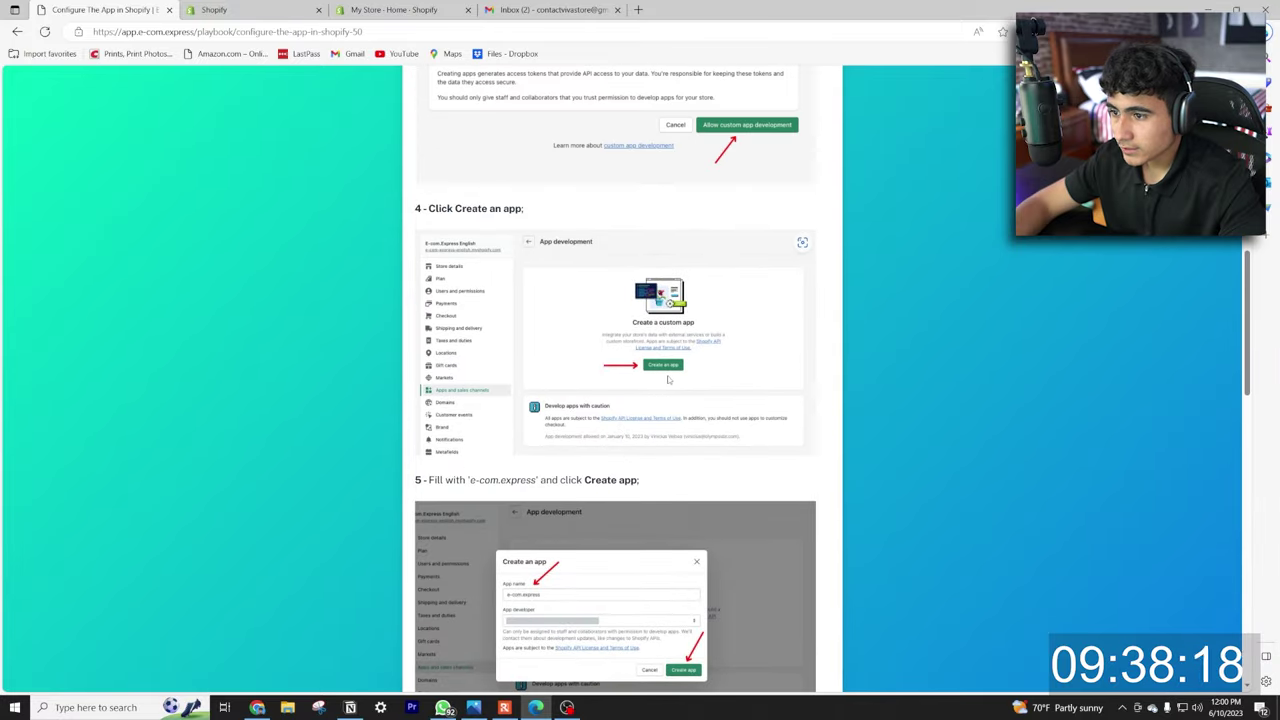
pyautogui.scroll(-3, 668, 379)
pyautogui.moveTo(472, 198); pyautogui.dragTo(537, 198)
pyautogui.hotkey('ctrl', 'c')
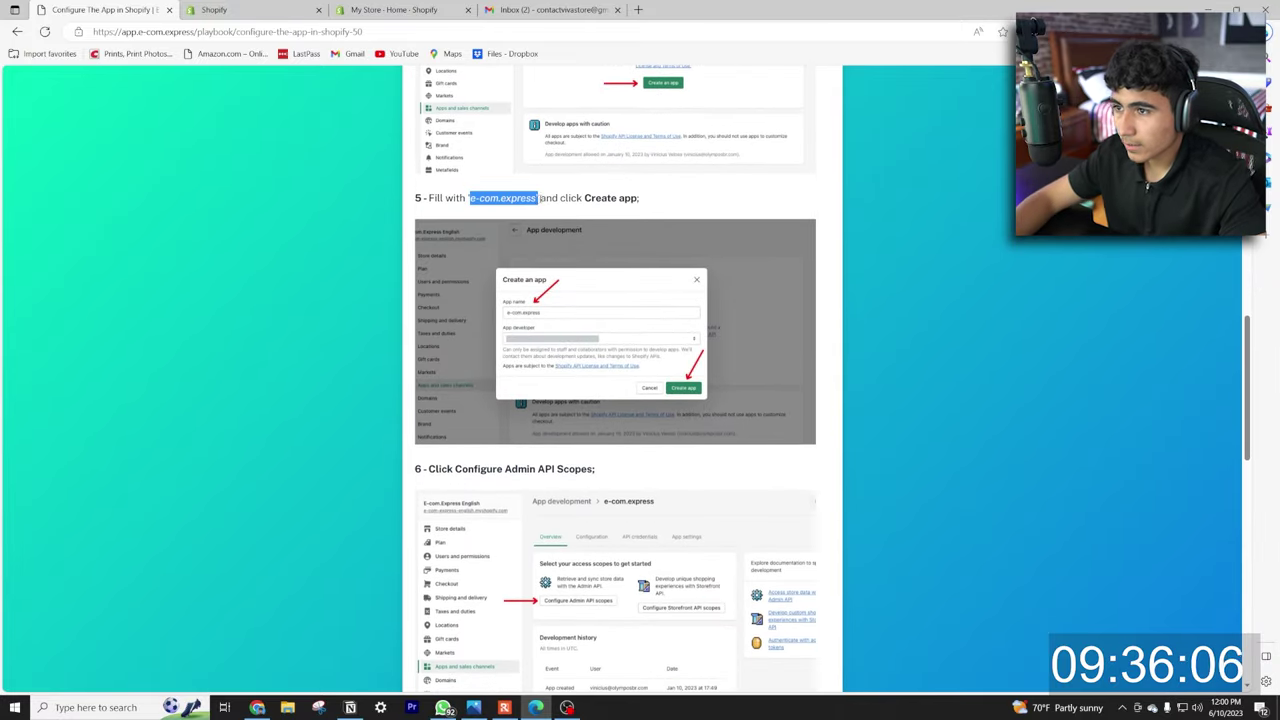
pyautogui.hotkey('ctrl', 'Tab')
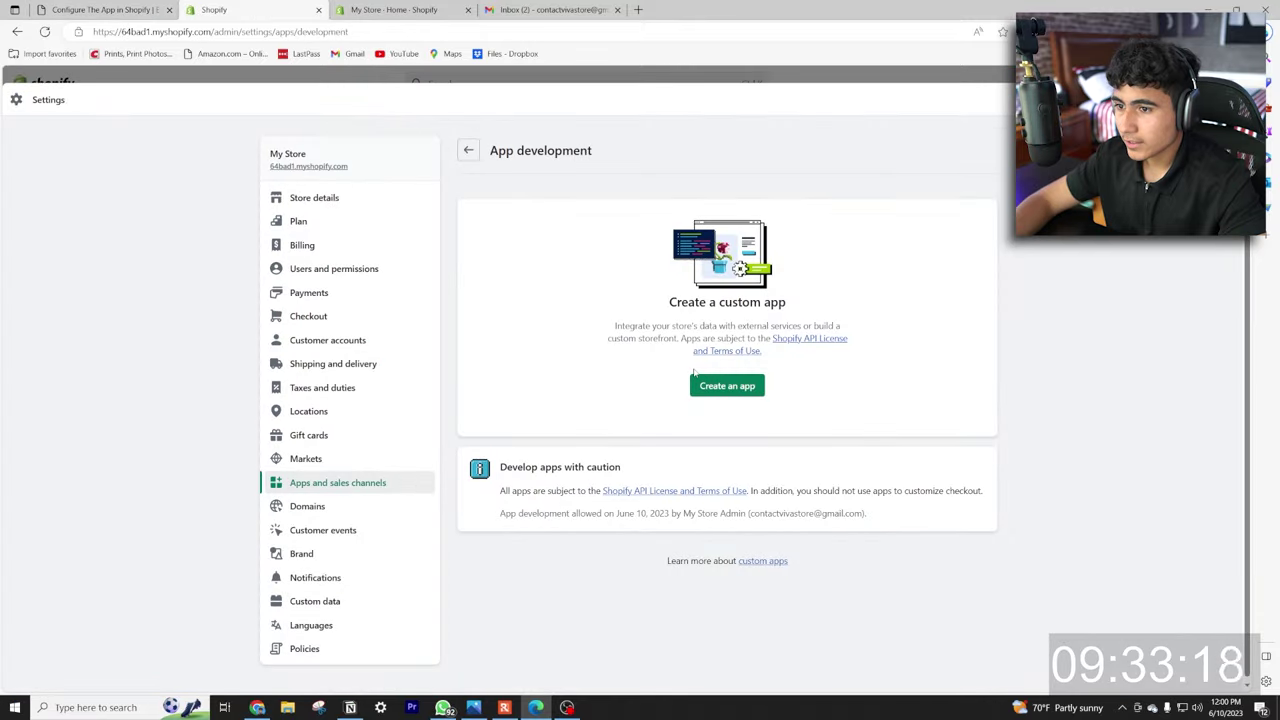
pyautogui.click(727, 385)
pyautogui.hotkey('ctrl', 'v')
pyautogui.click(777, 478)
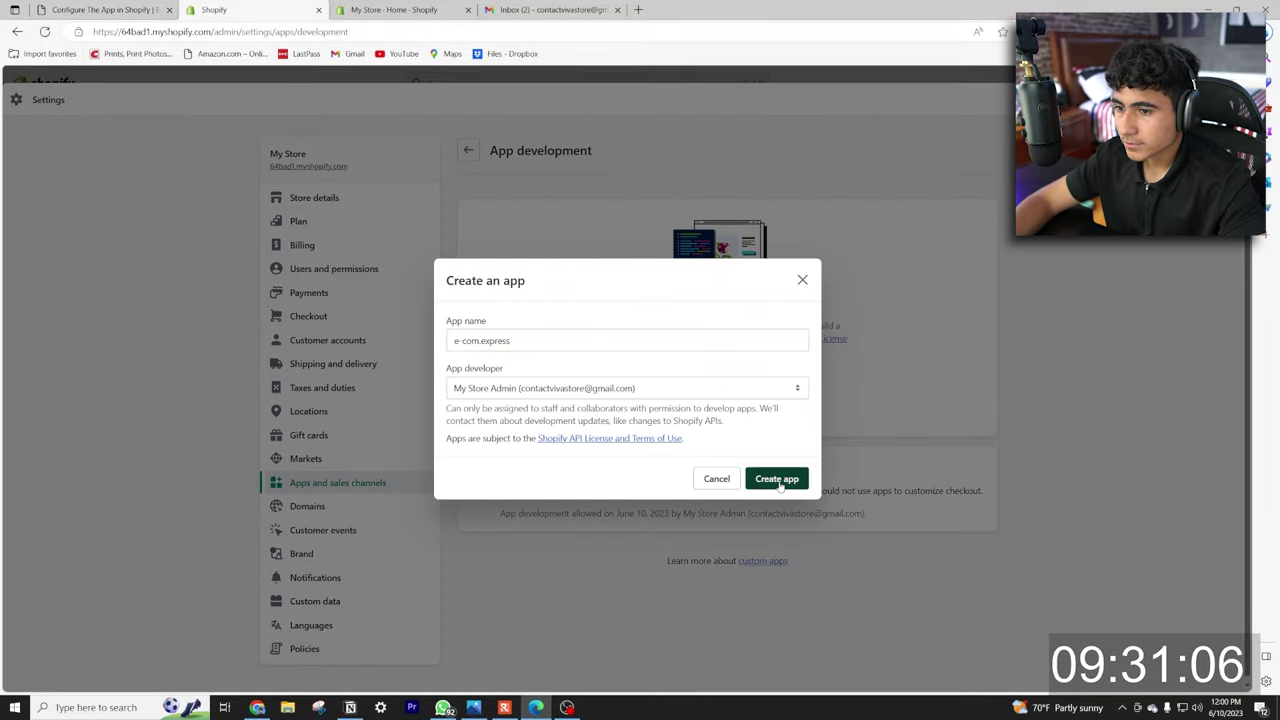
# Read the next instructions in the E-com Express setup guide, then return to Shopify admin.
pyautogui.hotkey('ctrl', 'shift', 'Tab')
pyautogui.scroll(-2, 521, 330)
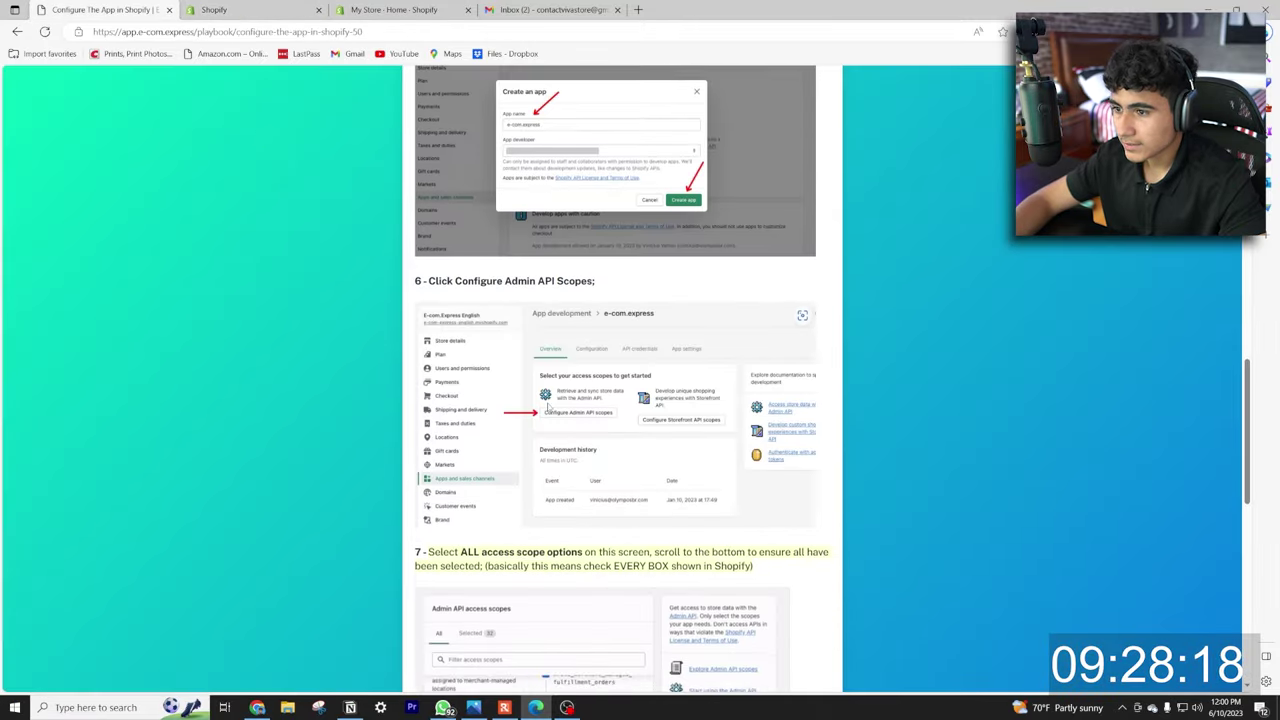
pyautogui.scroll(-1, 574, 348)
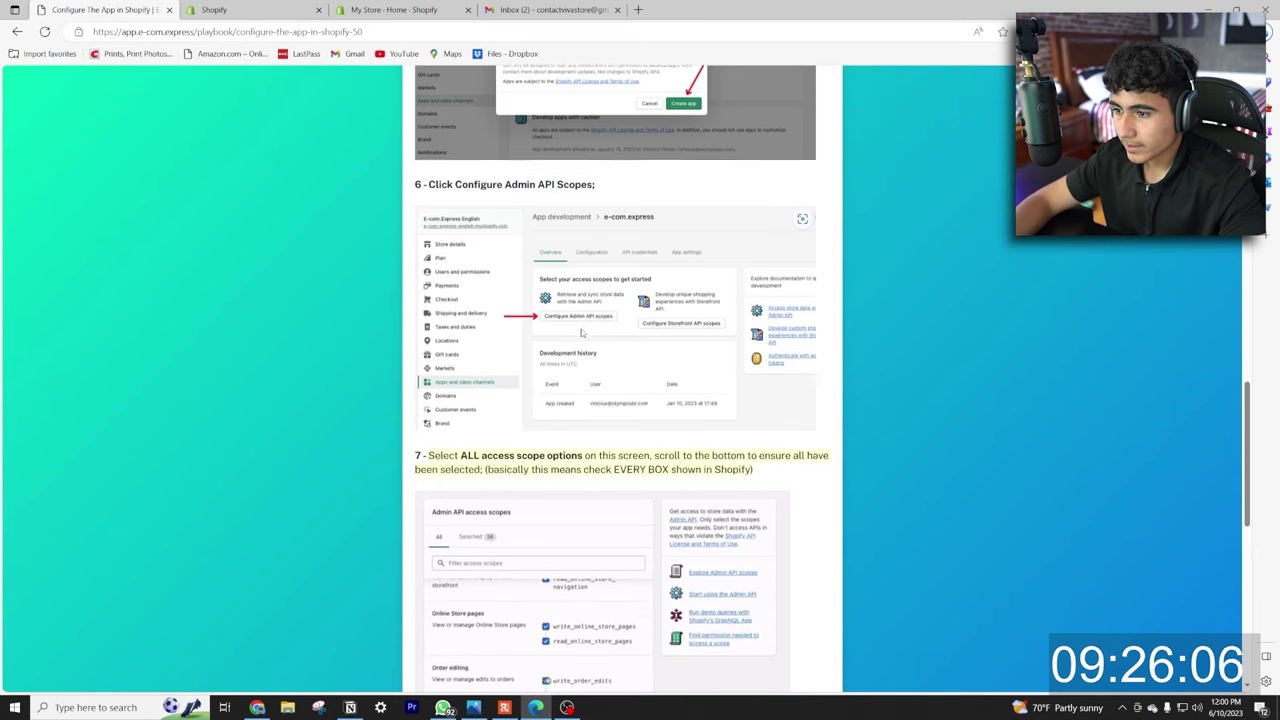
pyautogui.scroll(-2, 573, 320)
pyautogui.scroll(-5, 610, 320)
pyautogui.scroll(1, 610, 320)
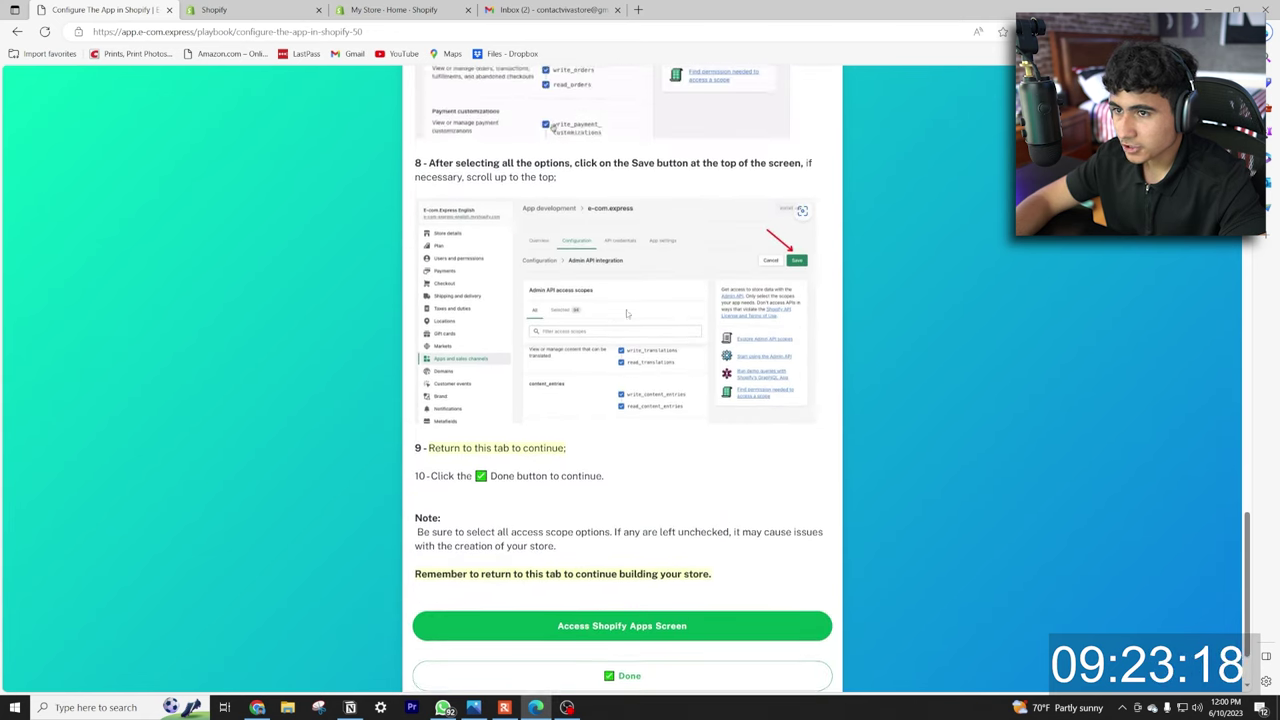
pyautogui.hotkey('ctrl', 'Tab')
# Open the Admin API scopes and tick assigned fulfillment orders, customer events, discounts, discovery, files, and fulfillments.
pyautogui.click(532, 324)
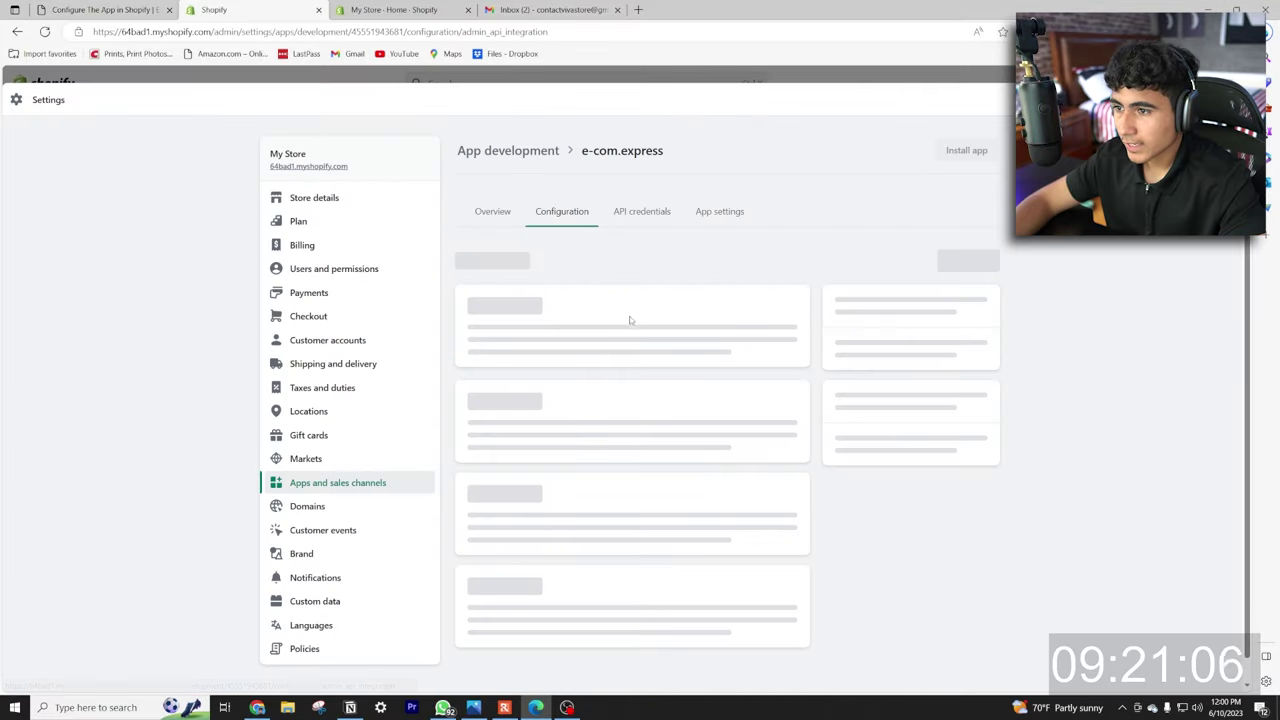
pyautogui.click(639, 506)
pyautogui.click(639, 543)
pyautogui.click(639, 633)
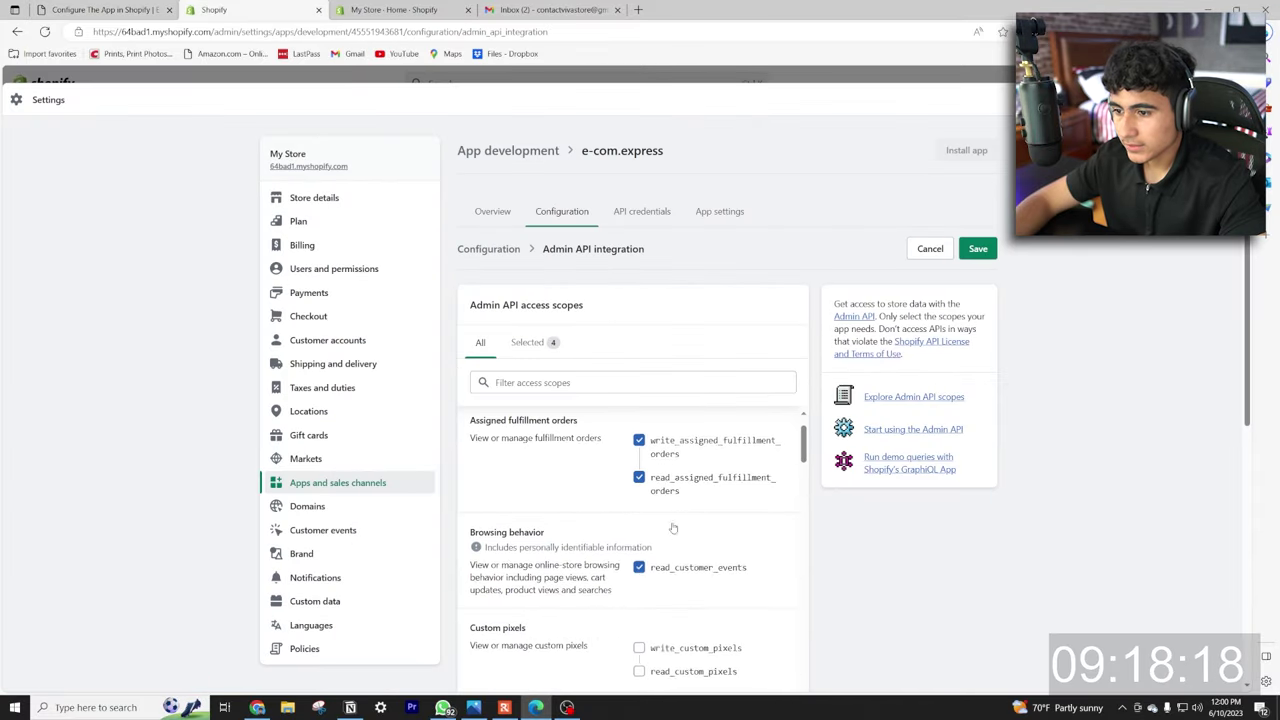
pyautogui.scroll(-3, 643, 463)
pyautogui.click(639, 636)
pyautogui.click(639, 660)
pyautogui.scroll(-3, 640, 600)
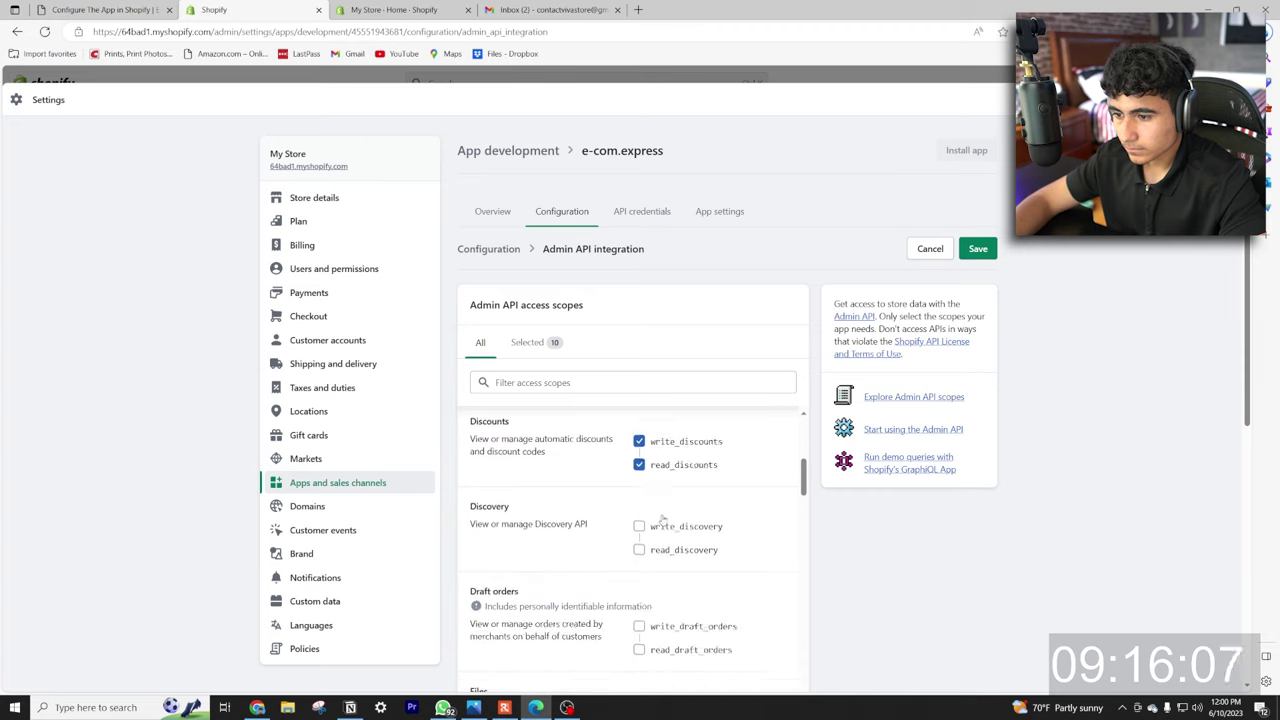
pyautogui.click(639, 459)
pyautogui.click(639, 667)
pyautogui.scroll(-2, 645, 600)
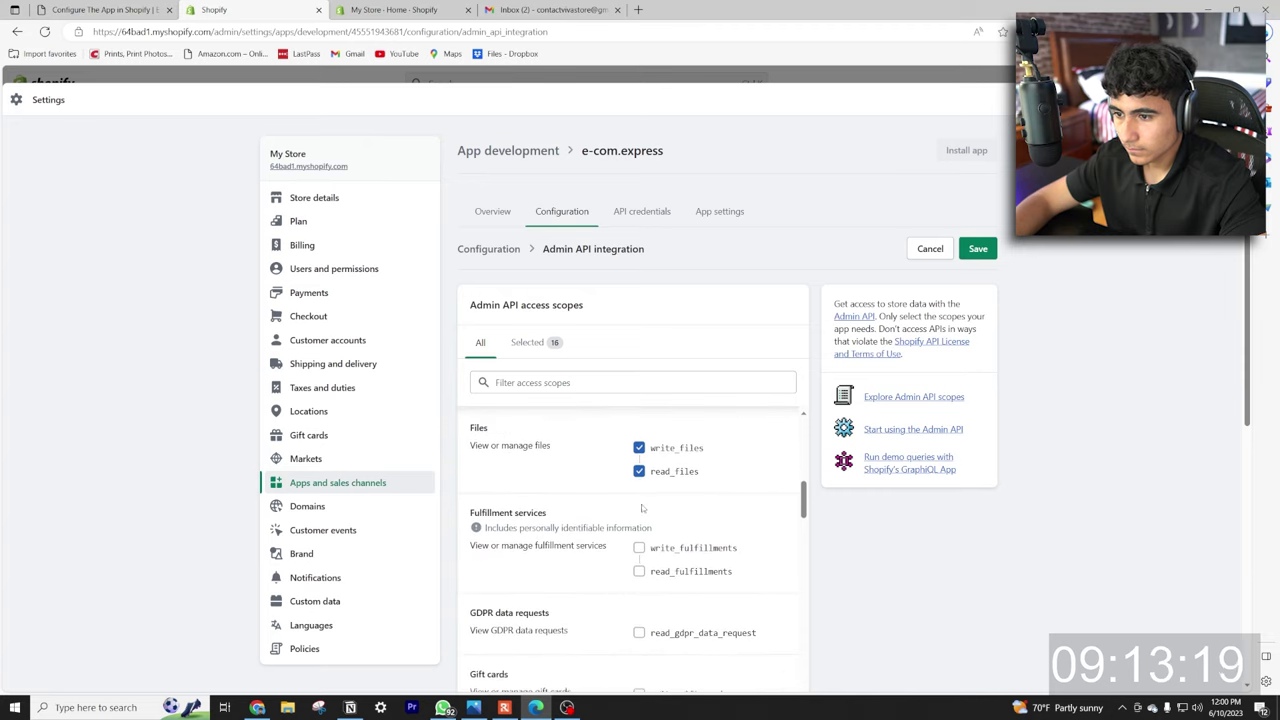
pyautogui.click(639, 549)
pyautogui.click(639, 569)
# Tick the inventory, legal policies, locations and marketing events scopes.
pyautogui.scroll(-2, 651, 472)
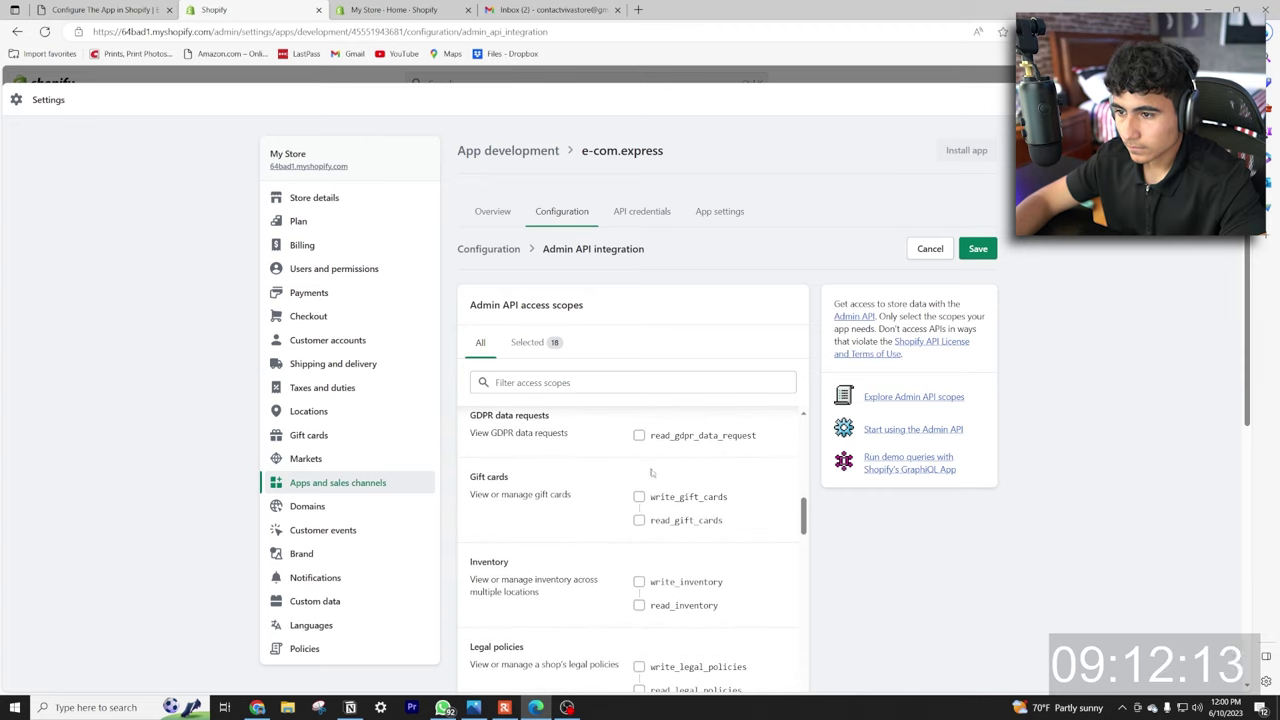
pyautogui.click(639, 581)
pyautogui.click(639, 605)
pyautogui.scroll(-2, 639, 560)
pyautogui.click(639, 535)
pyautogui.click(639, 636)
pyautogui.click(639, 659)
pyautogui.scroll(-3, 639, 600)
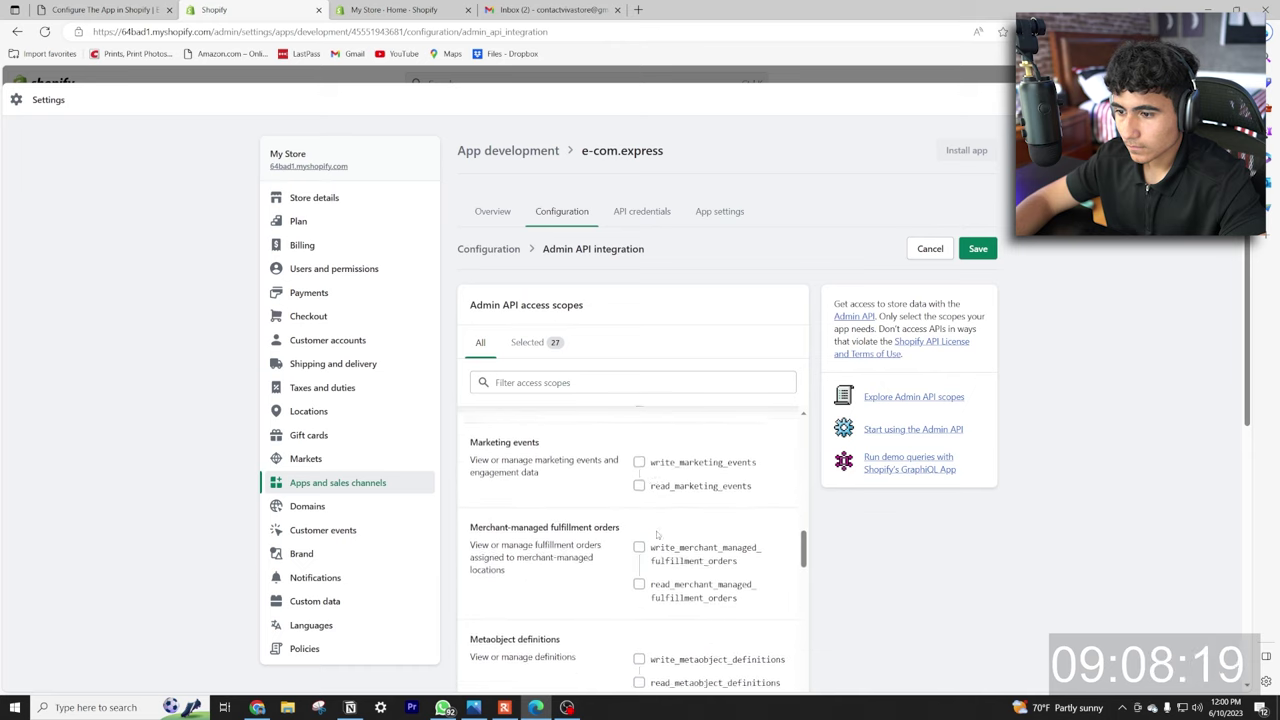
pyautogui.click(639, 457)
pyautogui.scroll(1, 639, 560)
pyautogui.click(639, 609)
pyautogui.scroll(-1, 639, 560)
# Tick merchant-managed fulfillment orders, metaobject definitions, metaobjects, online store navigation and pages scopes.
pyautogui.click(639, 543)
pyautogui.click(639, 580)
pyautogui.scroll(-1, 639, 500)
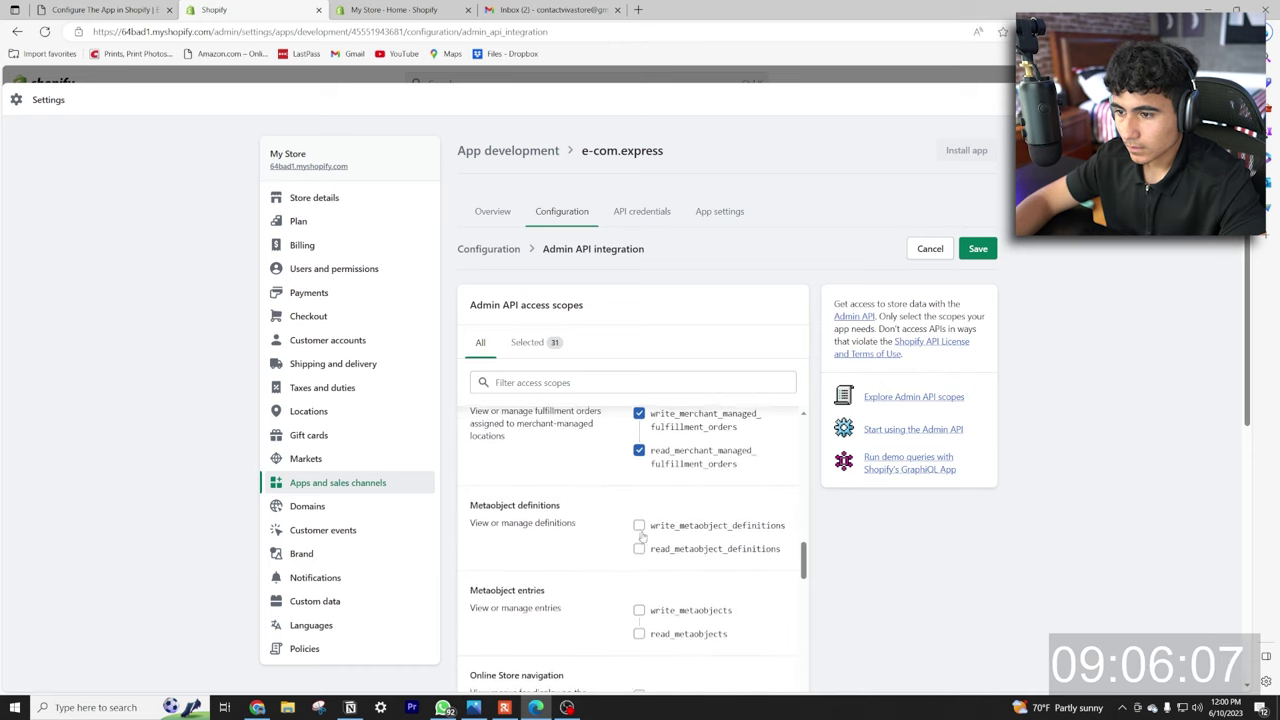
pyautogui.click(639, 523)
pyautogui.click(639, 546)
pyautogui.click(639, 606)
pyautogui.click(639, 632)
pyautogui.scroll(-2, 639, 520)
pyautogui.click(639, 497)
pyautogui.click(639, 533)
pyautogui.click(639, 594)
pyautogui.click(639, 618)
# Tick the orders, packing slip templates, payment terms, pixels and price rules scopes.
pyautogui.scroll(-3, 639, 600)
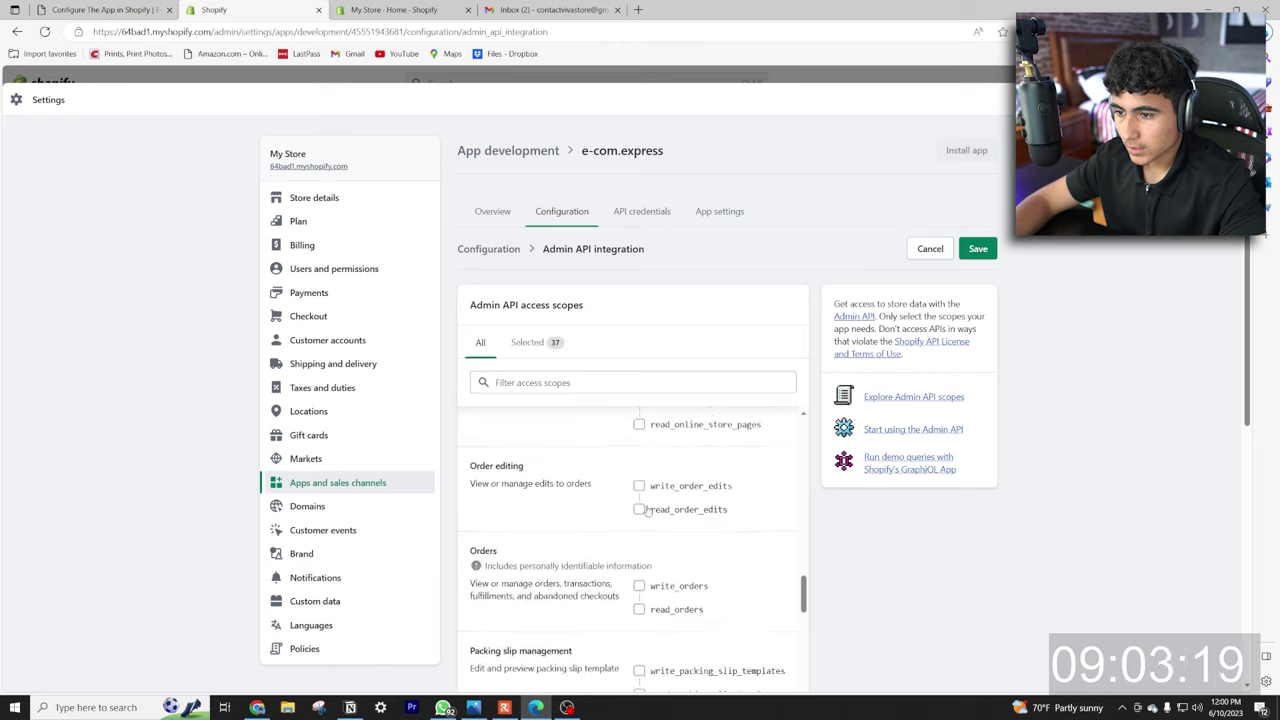
pyautogui.scroll(1, 639, 570)
pyautogui.scroll(-1, 639, 537)
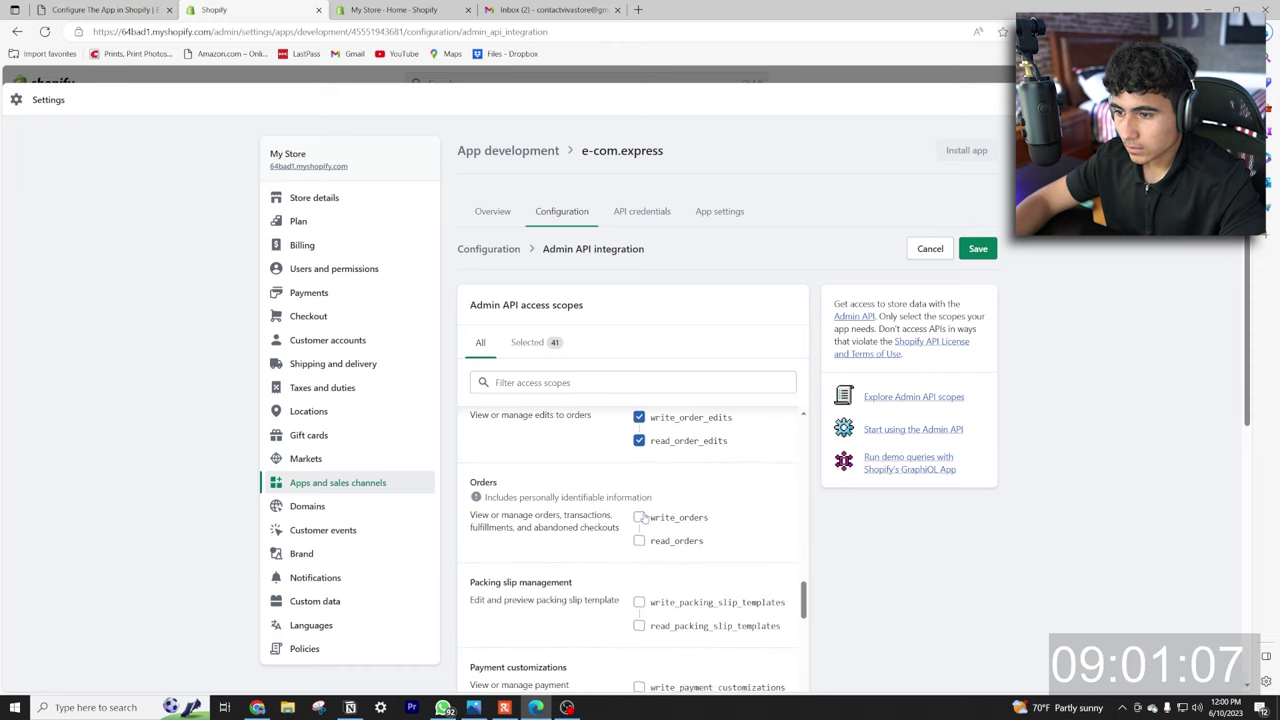
pyautogui.click(639, 517)
pyautogui.click(639, 540)
pyautogui.scroll(-1, 639, 530)
pyautogui.click(639, 470)
pyautogui.click(639, 493)
pyautogui.scroll(-1, 639, 560)
pyautogui.click(639, 509)
pyautogui.click(639, 532)
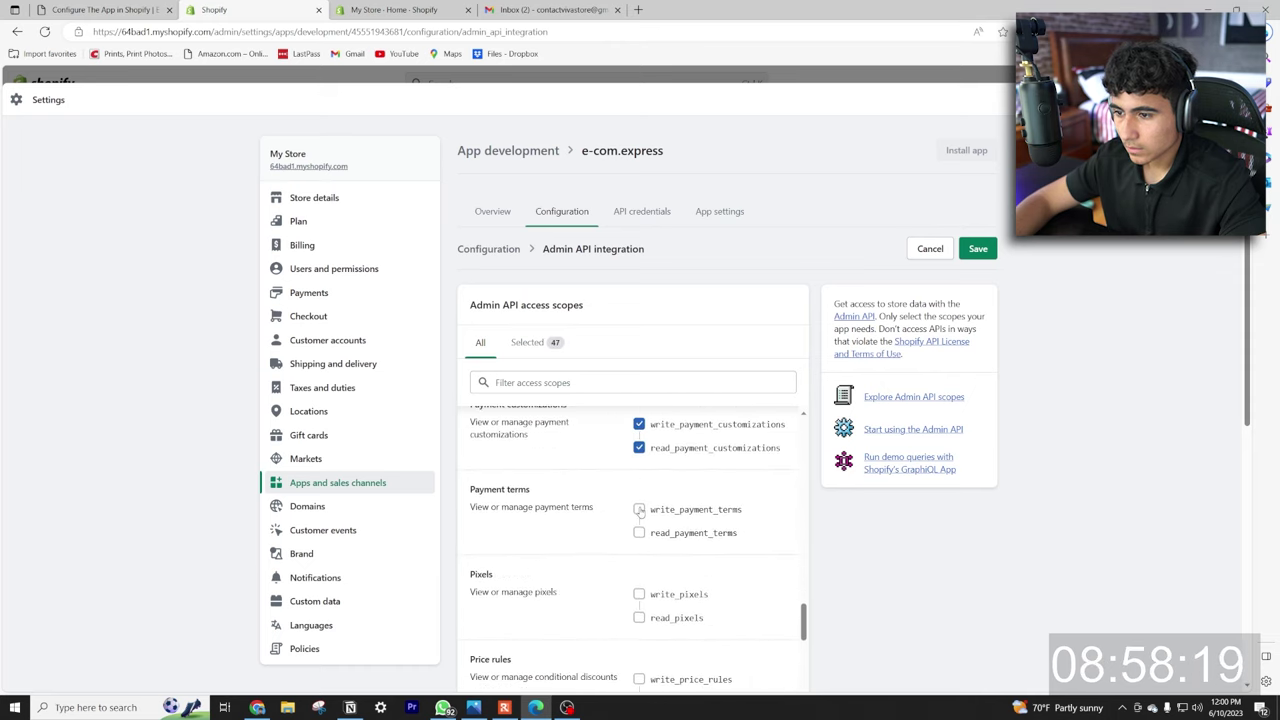
pyautogui.click(639, 591)
pyautogui.click(639, 614)
pyautogui.scroll(-2, 639, 560)
pyautogui.click(639, 489)
pyautogui.click(639, 505)
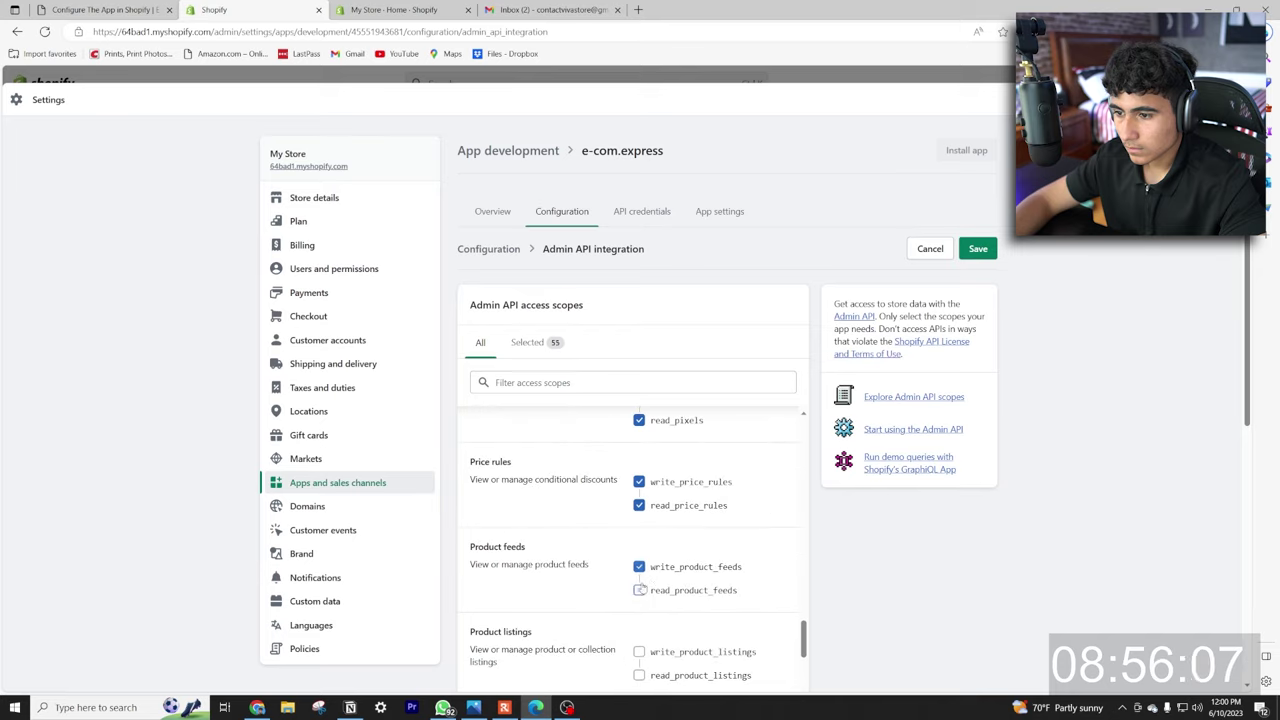
# Tick product feeds, product listings, products, publications, purchase options, reports, resource feedbacks, returns and channels scopes.
pyautogui.scroll(-1, 639, 580)
pyautogui.click(639, 523)
pyautogui.click(639, 543)
pyautogui.scroll(-1, 639, 545)
pyautogui.click(639, 489)
pyautogui.click(639, 509)
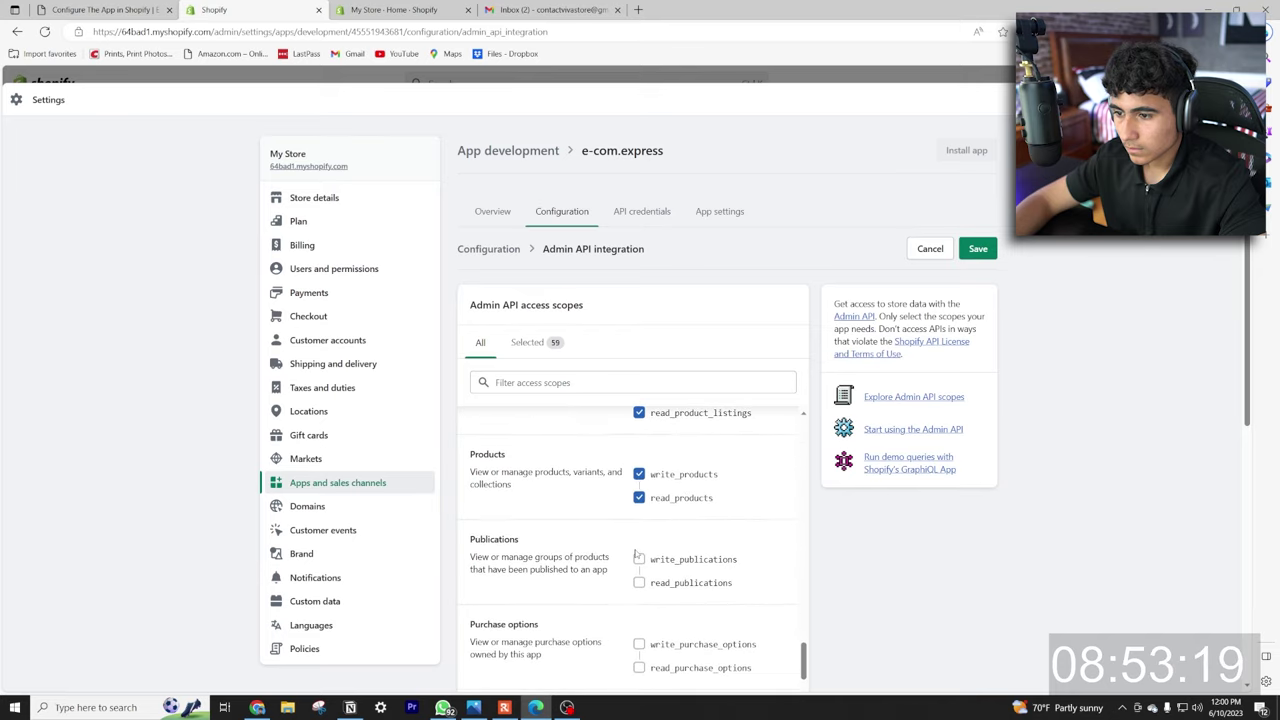
pyautogui.click(639, 559)
pyautogui.click(639, 582)
pyautogui.scroll(-1, 639, 560)
pyautogui.click(639, 514)
pyautogui.click(639, 536)
pyautogui.click(639, 594)
pyautogui.click(639, 617)
pyautogui.scroll(-1, 640, 545)
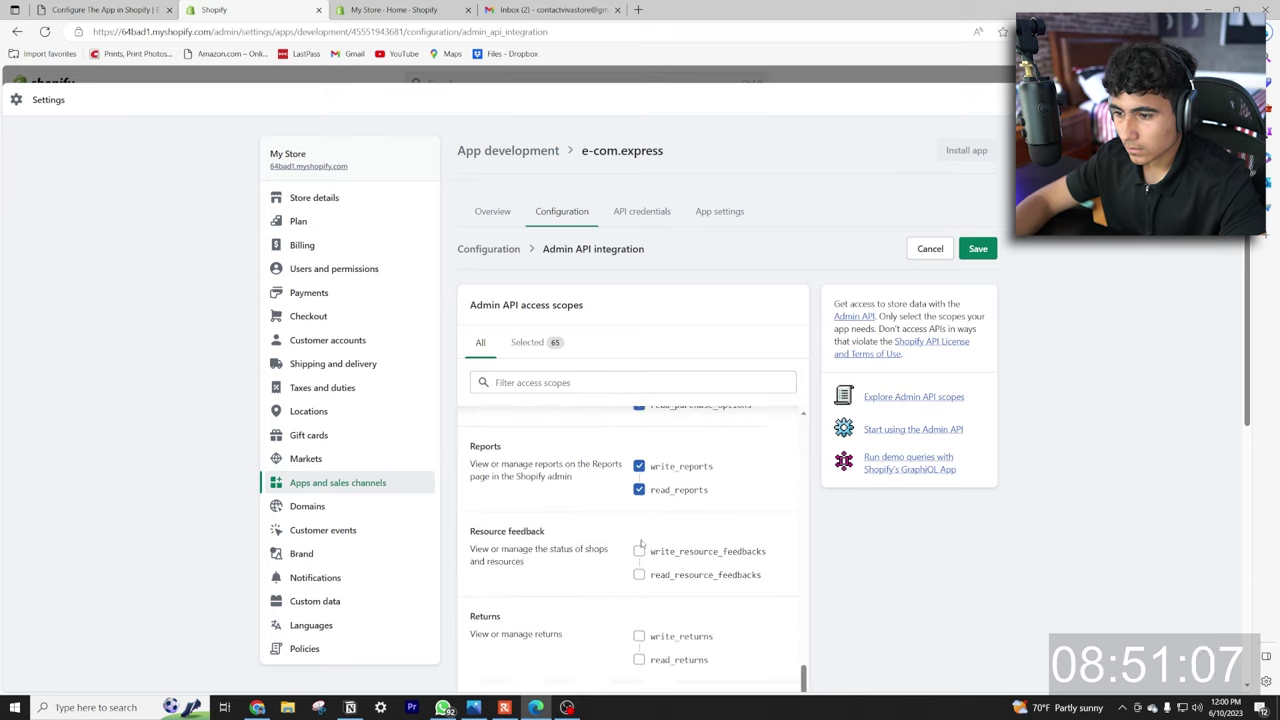
pyautogui.click(639, 551)
pyautogui.click(639, 574)
pyautogui.scroll(-1, 640, 545)
pyautogui.click(639, 536)
pyautogui.click(639, 612)
pyautogui.scroll(-1, 640, 572)
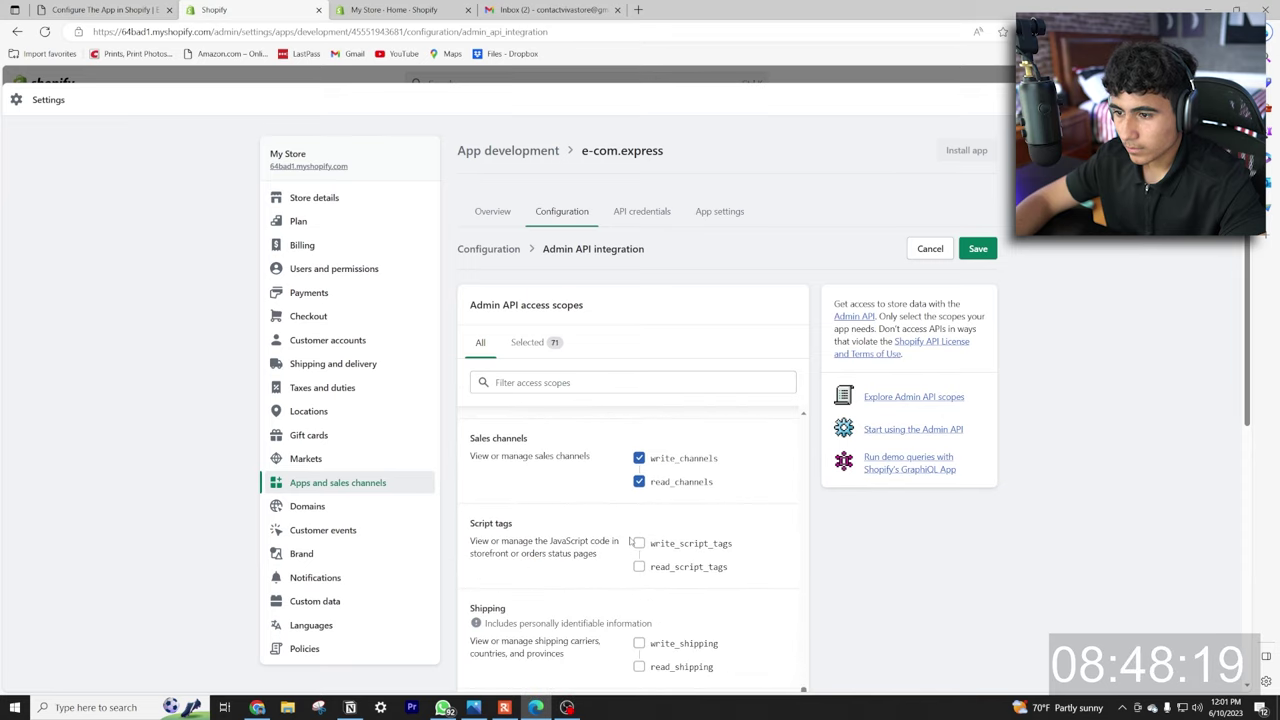
# Tick script tags, shipping, locales, markets, Shopify Payments accounts, bank accounts, payouts and content scopes.
pyautogui.click(639, 543)
pyautogui.click(639, 566)
pyautogui.scroll(-1, 640, 560)
pyautogui.click(639, 571)
pyautogui.click(639, 594)
pyautogui.scroll(-1, 665, 523)
pyautogui.click(640, 466)
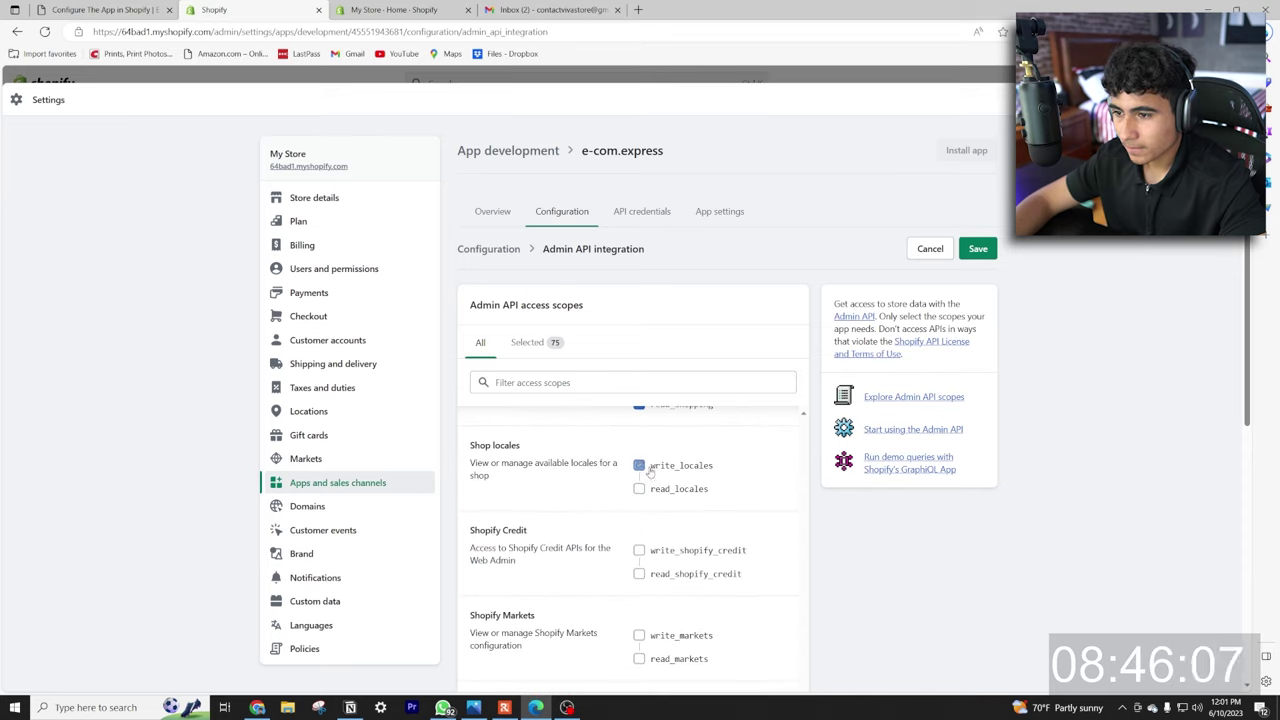
pyautogui.scroll(-1, 646, 591)
pyautogui.click(639, 503)
pyautogui.click(639, 526)
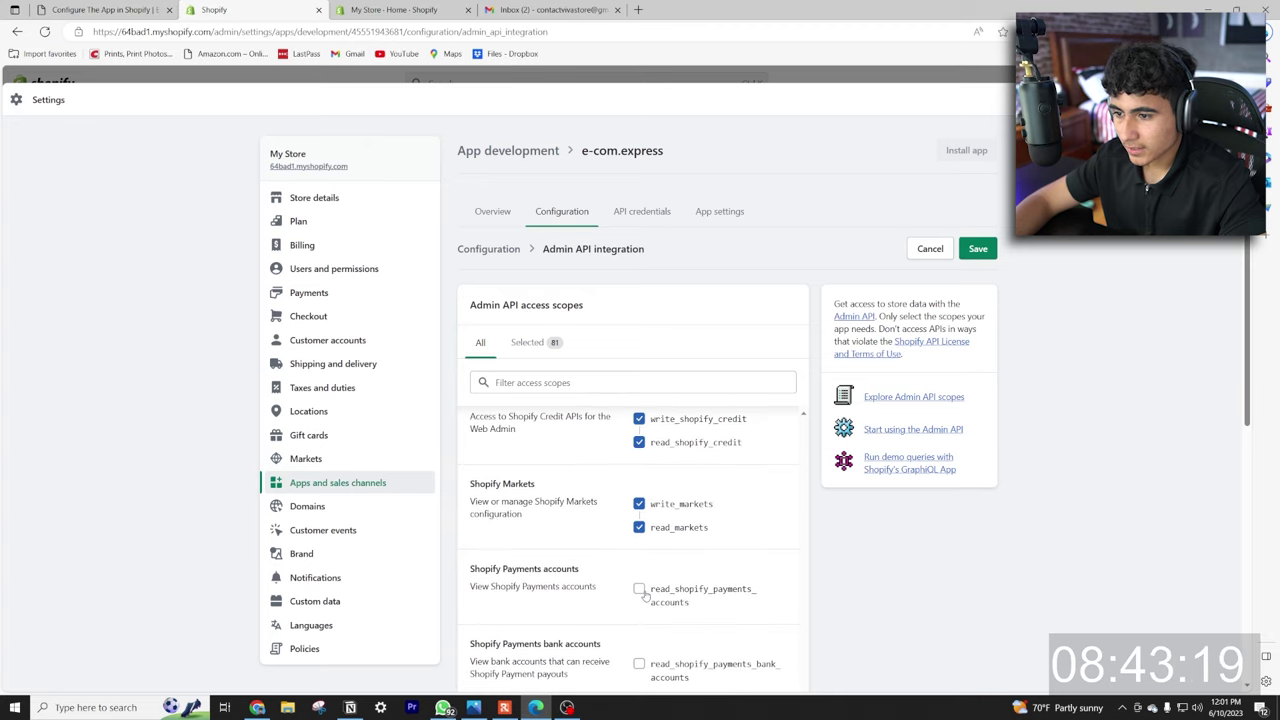
pyautogui.click(639, 589)
pyautogui.scroll(-1, 640, 580)
pyautogui.click(639, 466)
pyautogui.click(639, 617)
pyautogui.scroll(-2, 640, 600)
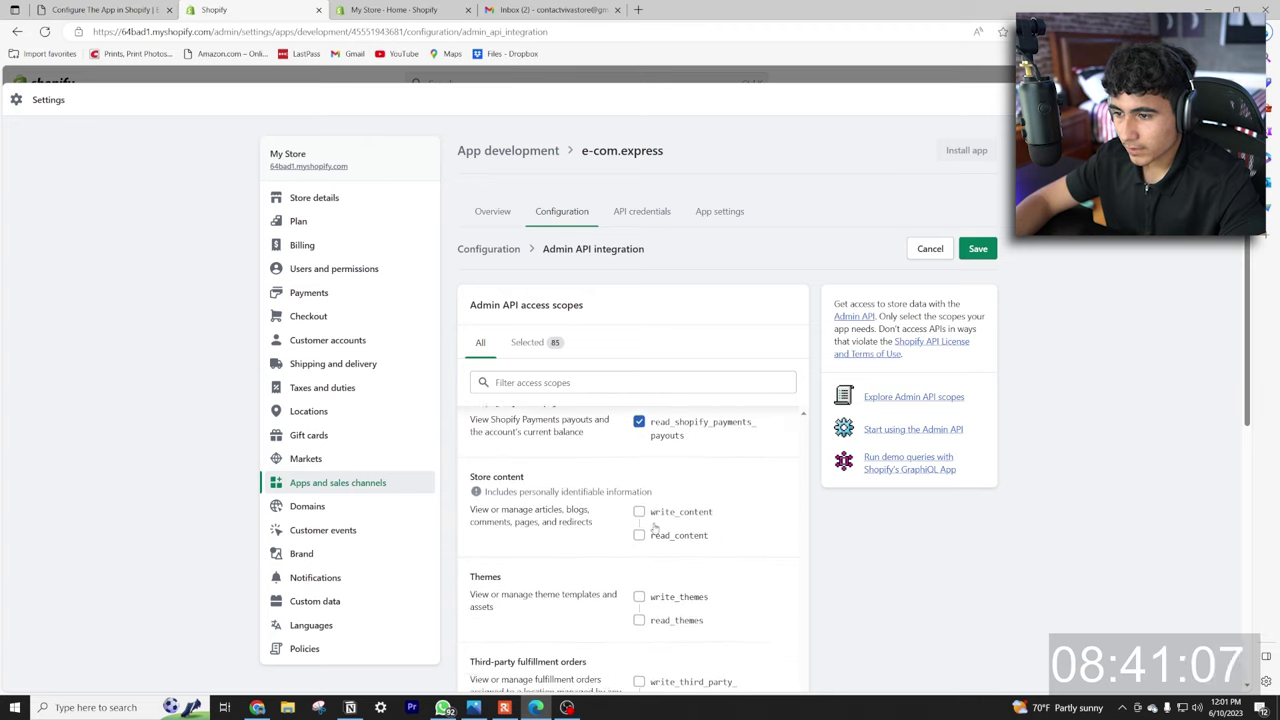
pyautogui.click(639, 509)
pyautogui.click(639, 533)
# Tick themes, third-party fulfillment orders, translations, cart transforms and gates, then save with 102 scopes selected.
pyautogui.click(639, 594)
pyautogui.click(639, 618)
pyautogui.scroll(-1, 640, 610)
pyautogui.click(639, 546)
pyautogui.click(639, 583)
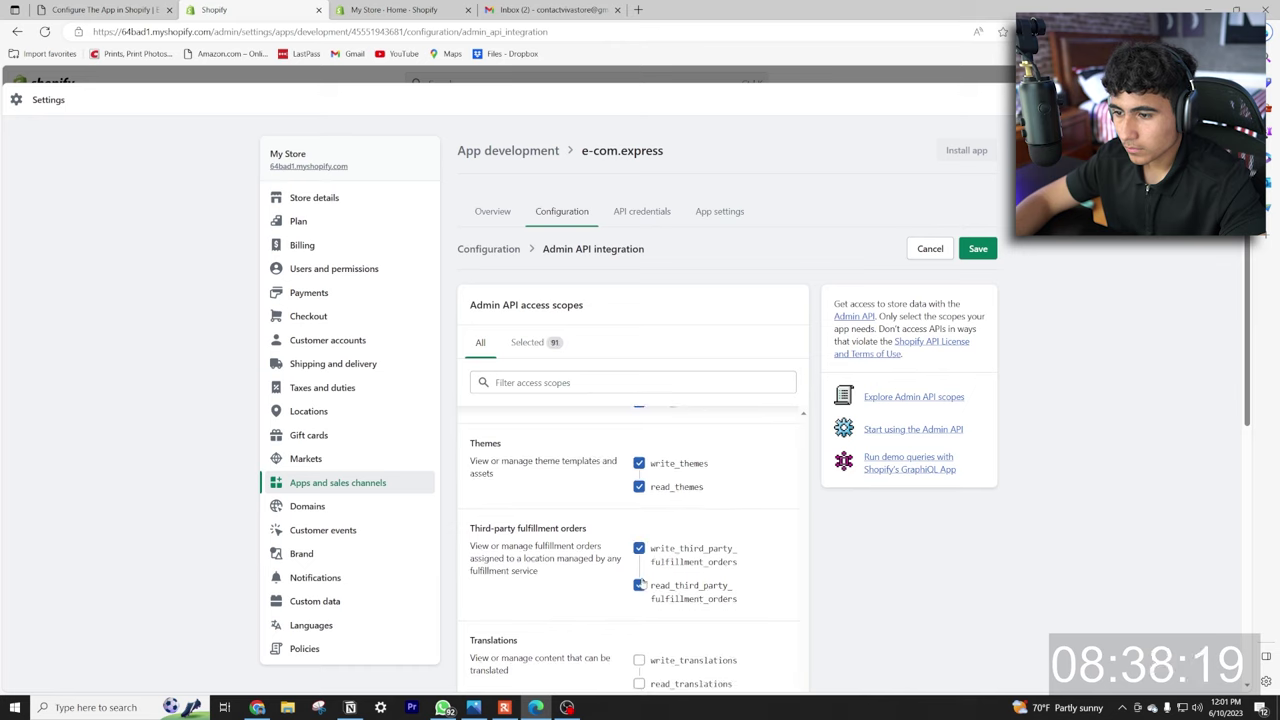
pyautogui.scroll(-1, 640, 600)
pyautogui.click(639, 528)
pyautogui.click(639, 552)
pyautogui.click(639, 613)
pyautogui.scroll(-1, 642, 590)
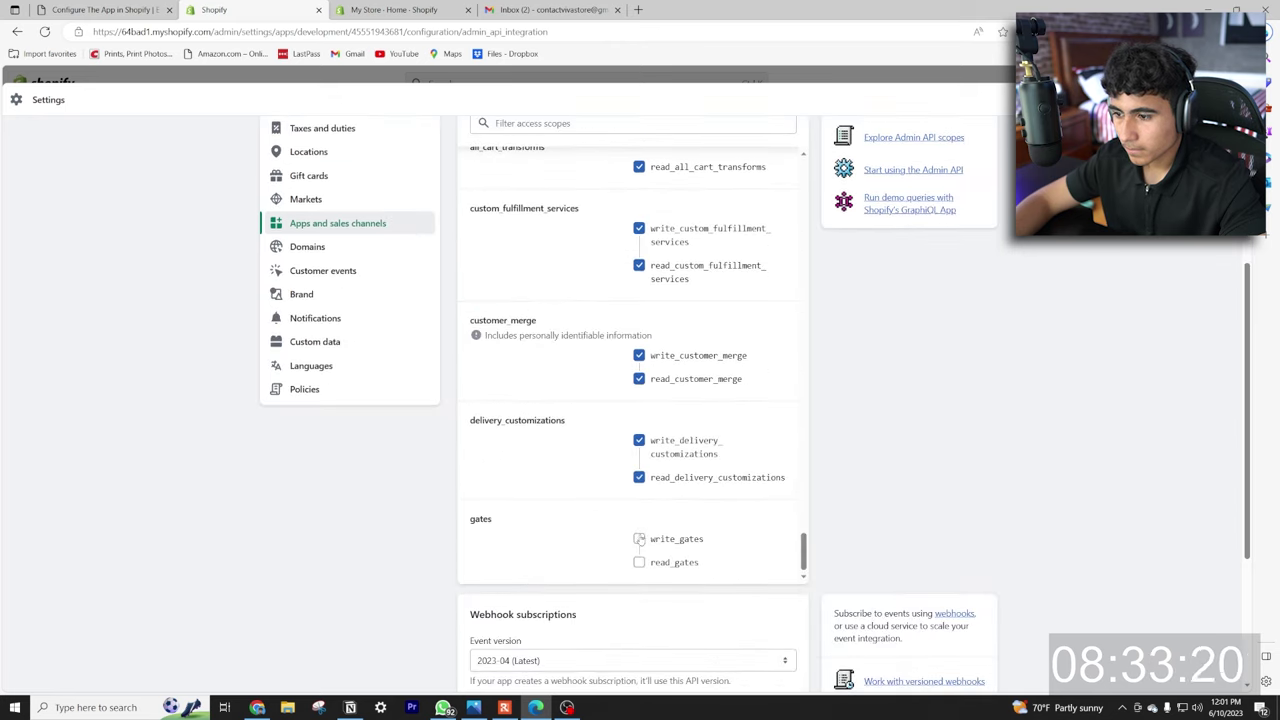
pyautogui.click(639, 538)
pyautogui.click(639, 562)
pyautogui.scroll(5, 694, 474)
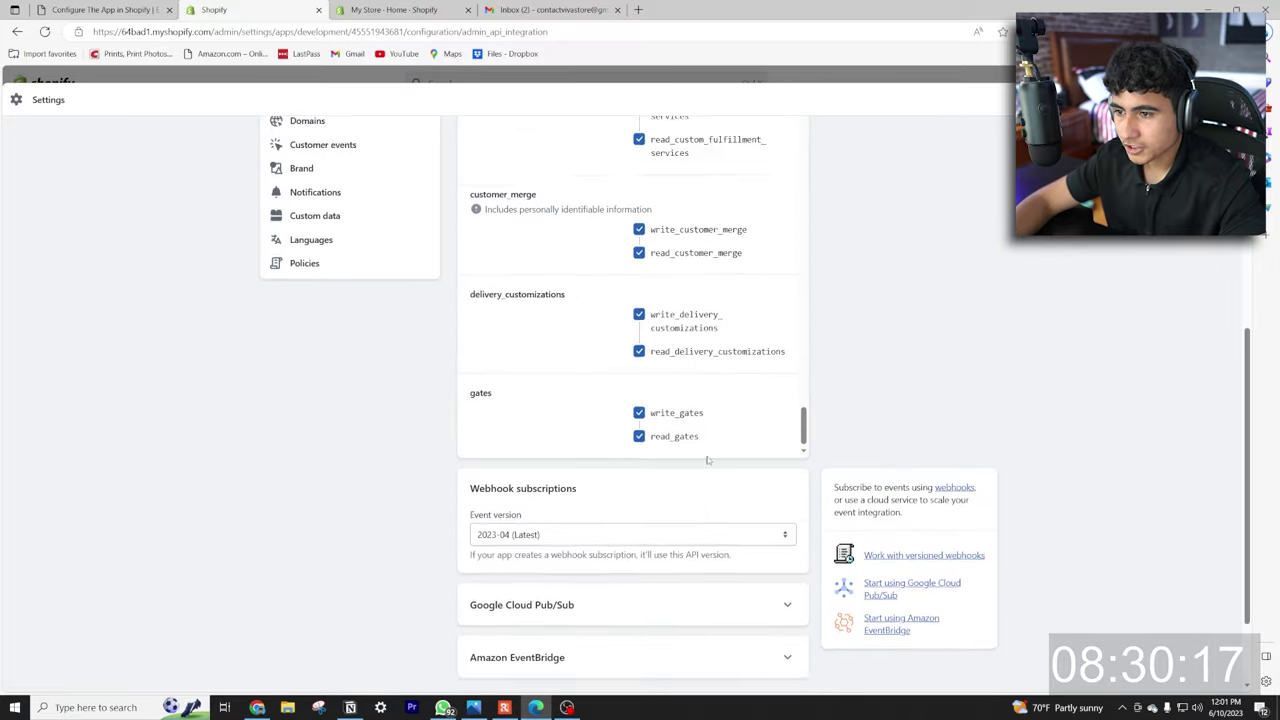
pyautogui.scroll(10, 700, 450)
pyautogui.click(978, 248)
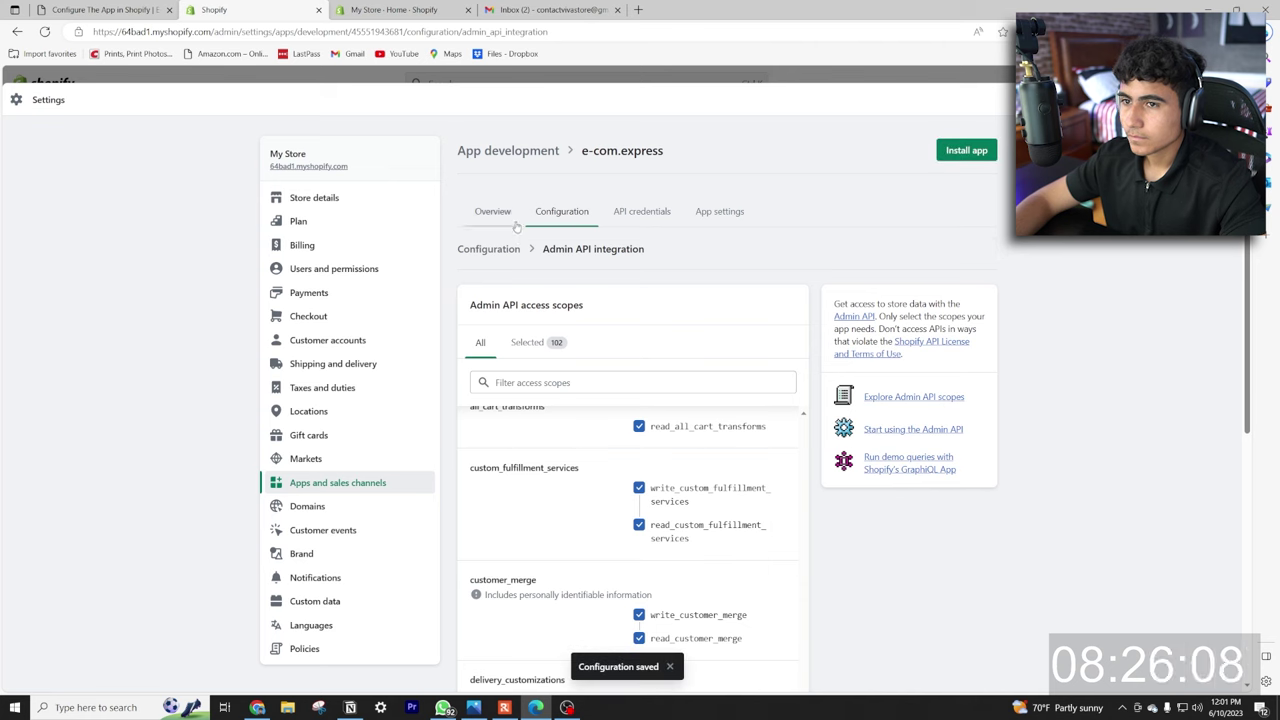
# Install the e-com.express app in Shopify and mark the Configure The App playbook step done.
pyautogui.click(100, 9)
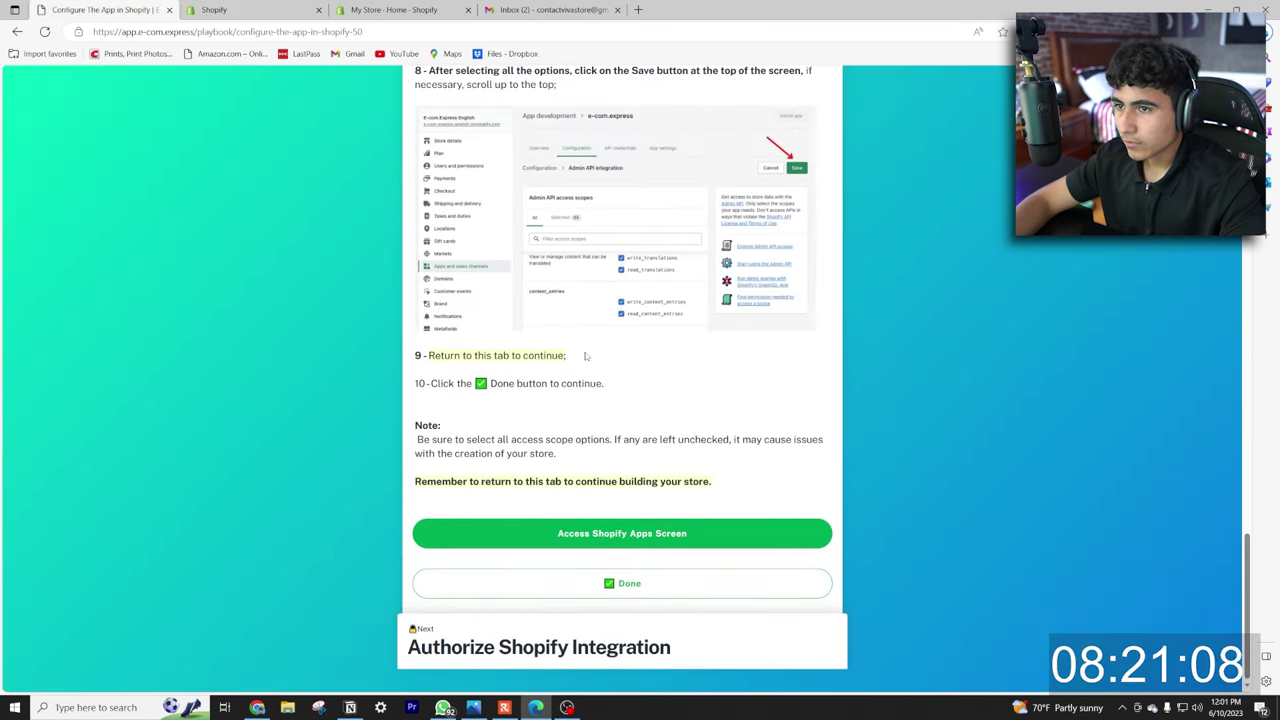
pyautogui.click(250, 9)
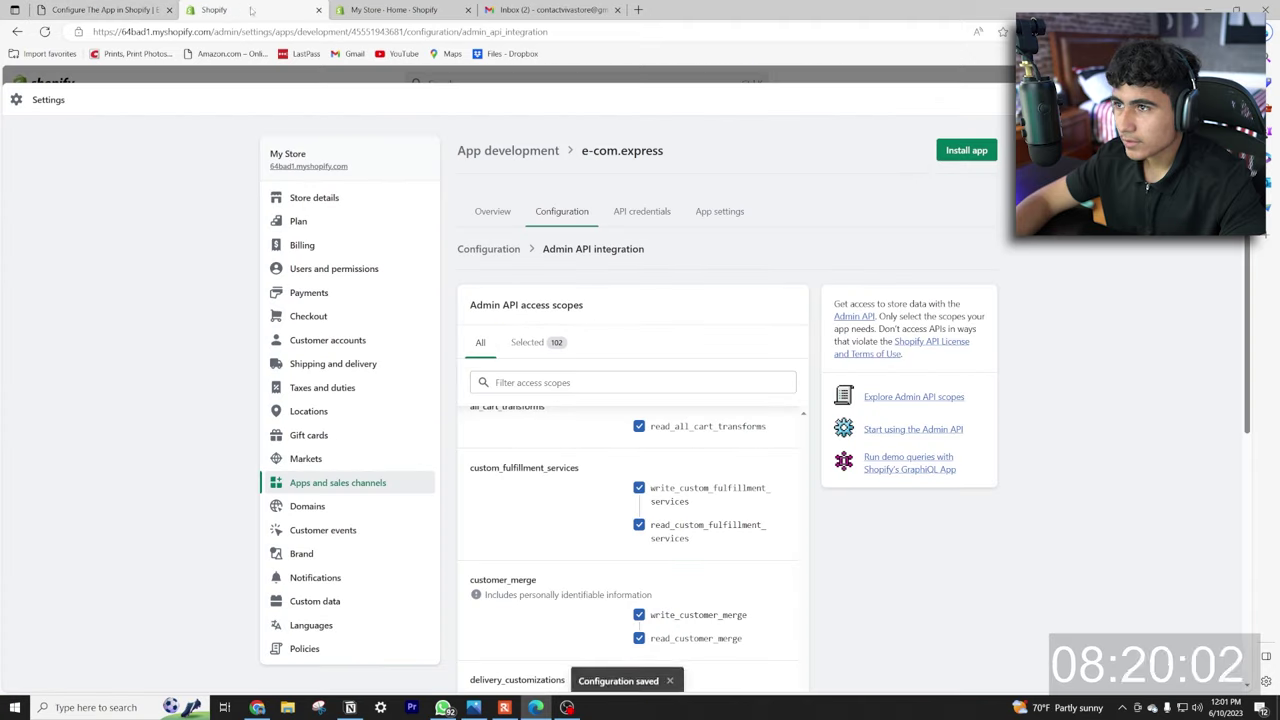
pyautogui.click(966, 150)
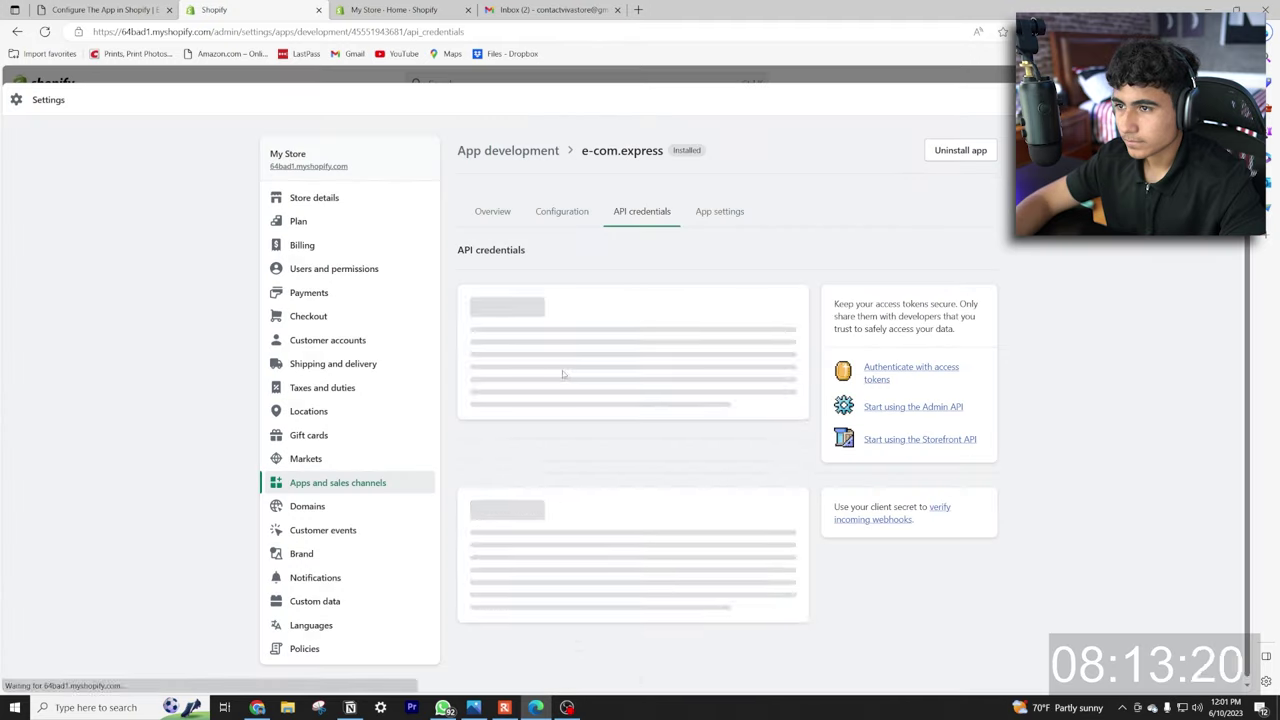
pyautogui.click(108, 9)
pyautogui.click(630, 580)
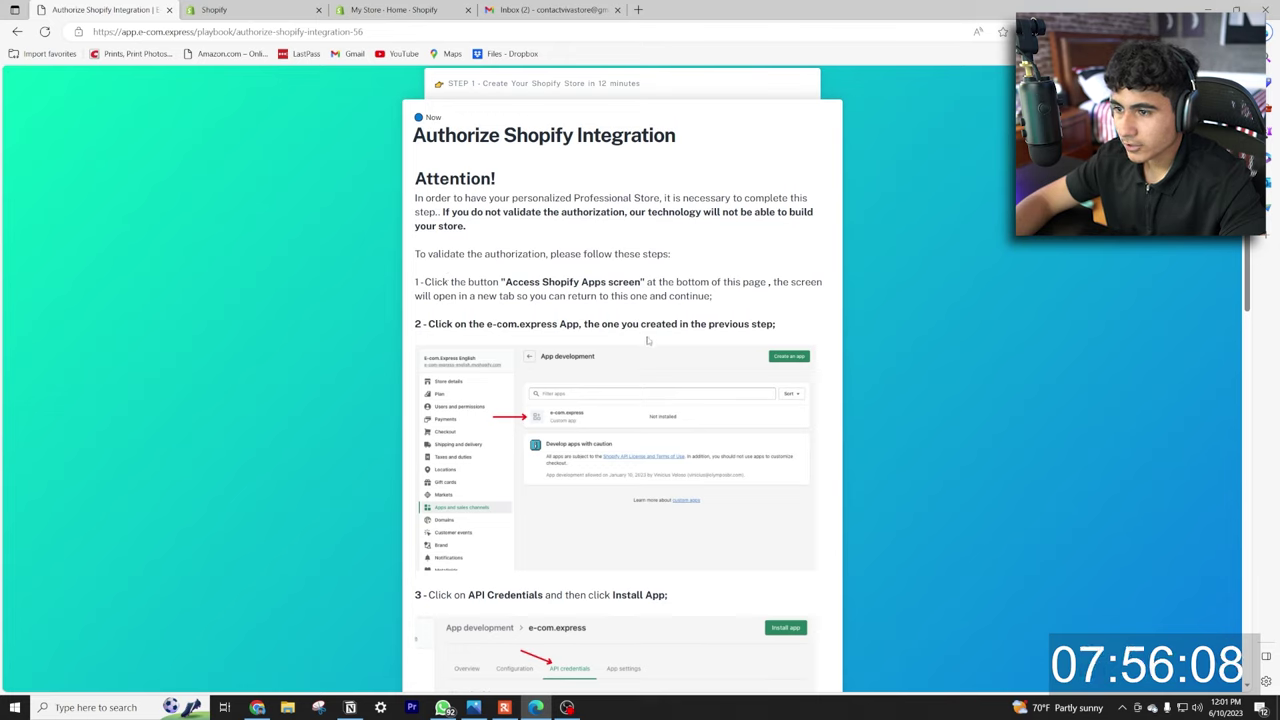
# Open the e-com.express app and review its Configuration, API credentials and Settings pages.
pyautogui.scroll(-11, 647, 340)
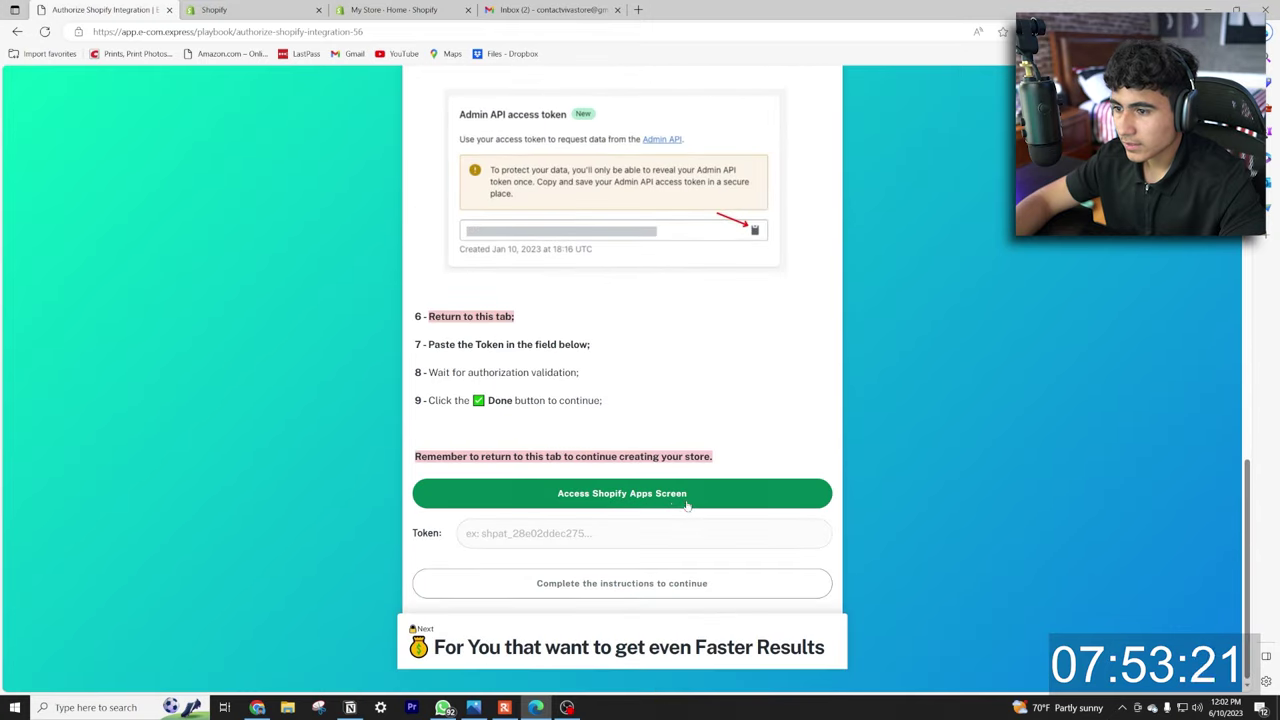
pyautogui.click(687, 505)
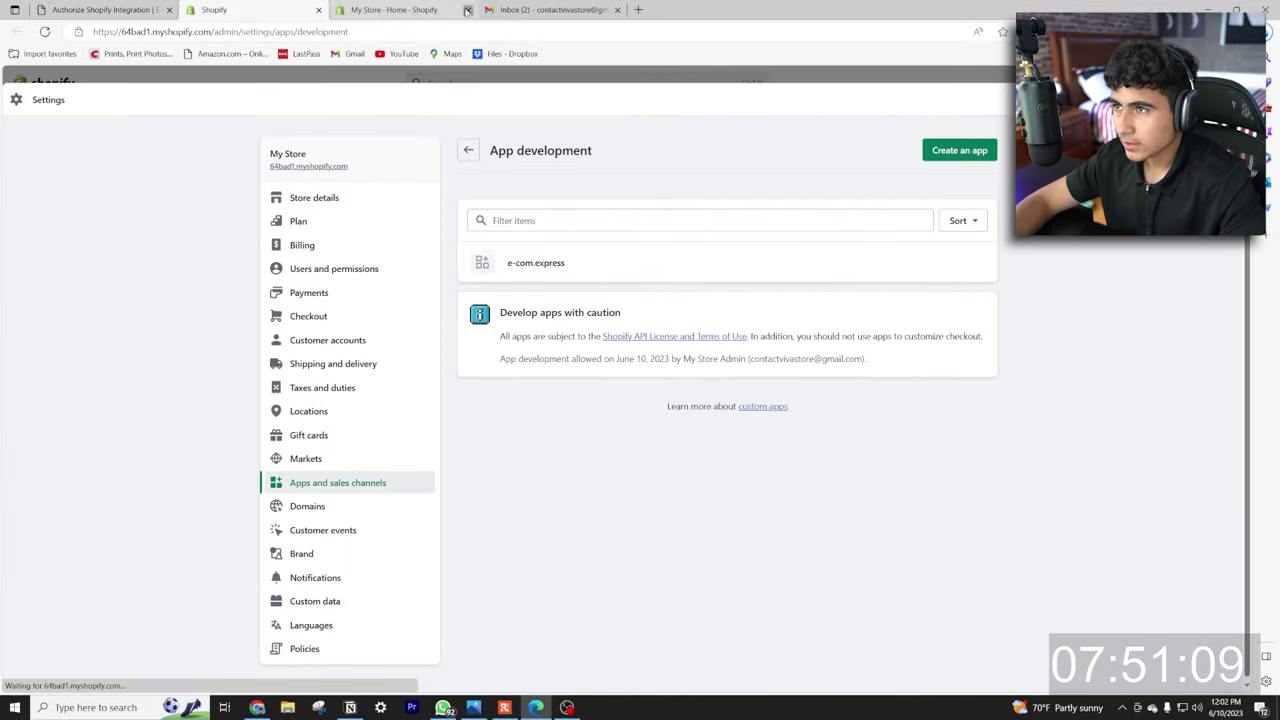
pyautogui.click(467, 9)
pyautogui.click(555, 261)
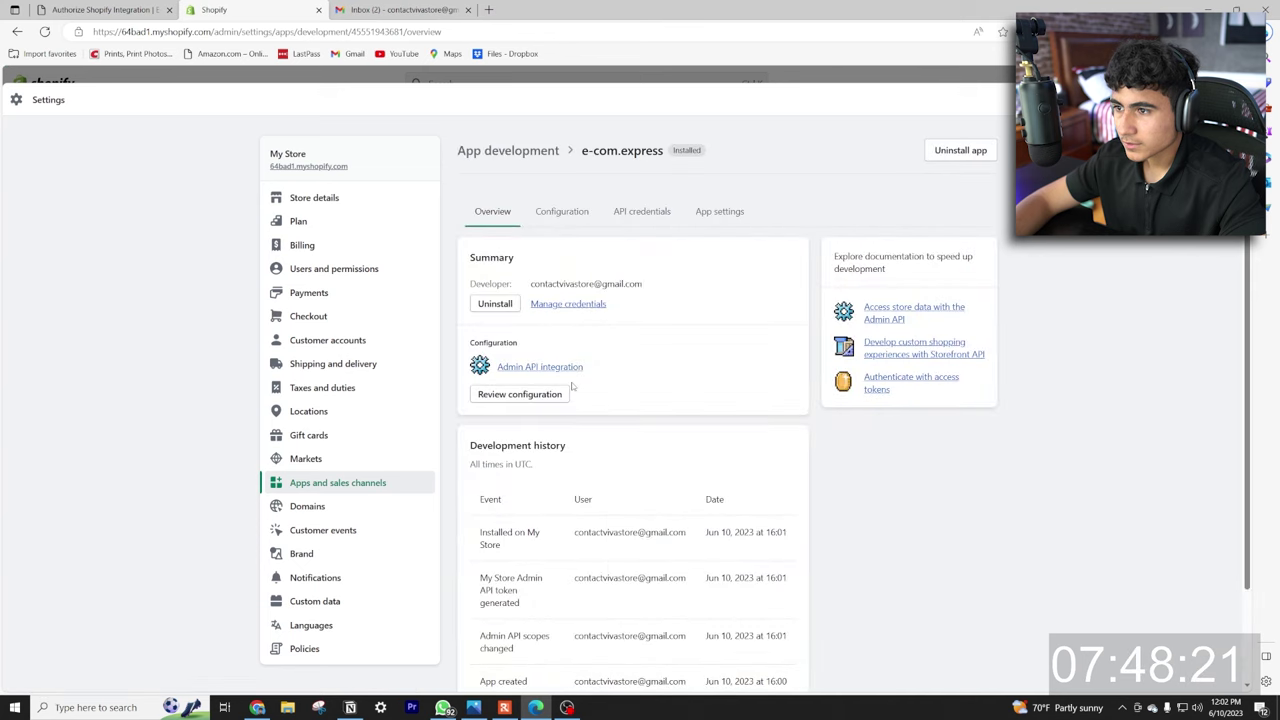
pyautogui.scroll(-2, 623, 326)
pyautogui.scroll(2, 591, 294)
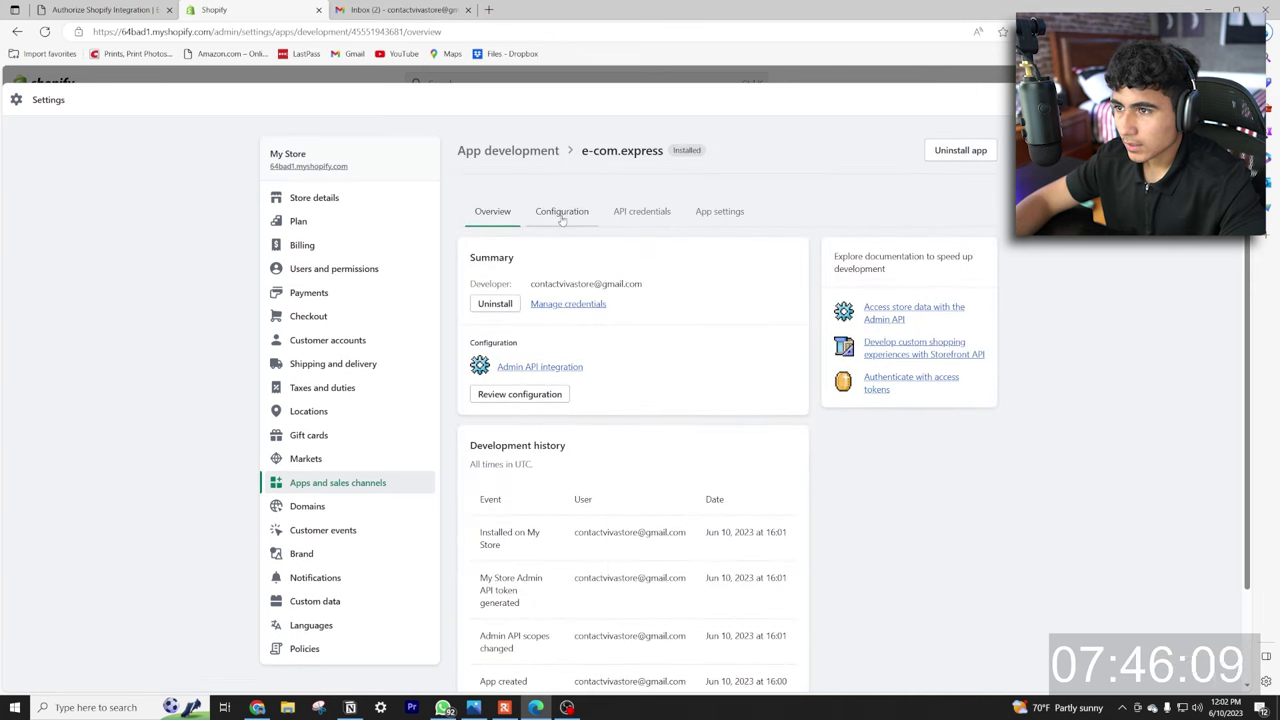
pyautogui.click(562, 214)
pyautogui.click(641, 211)
pyautogui.click(719, 211)
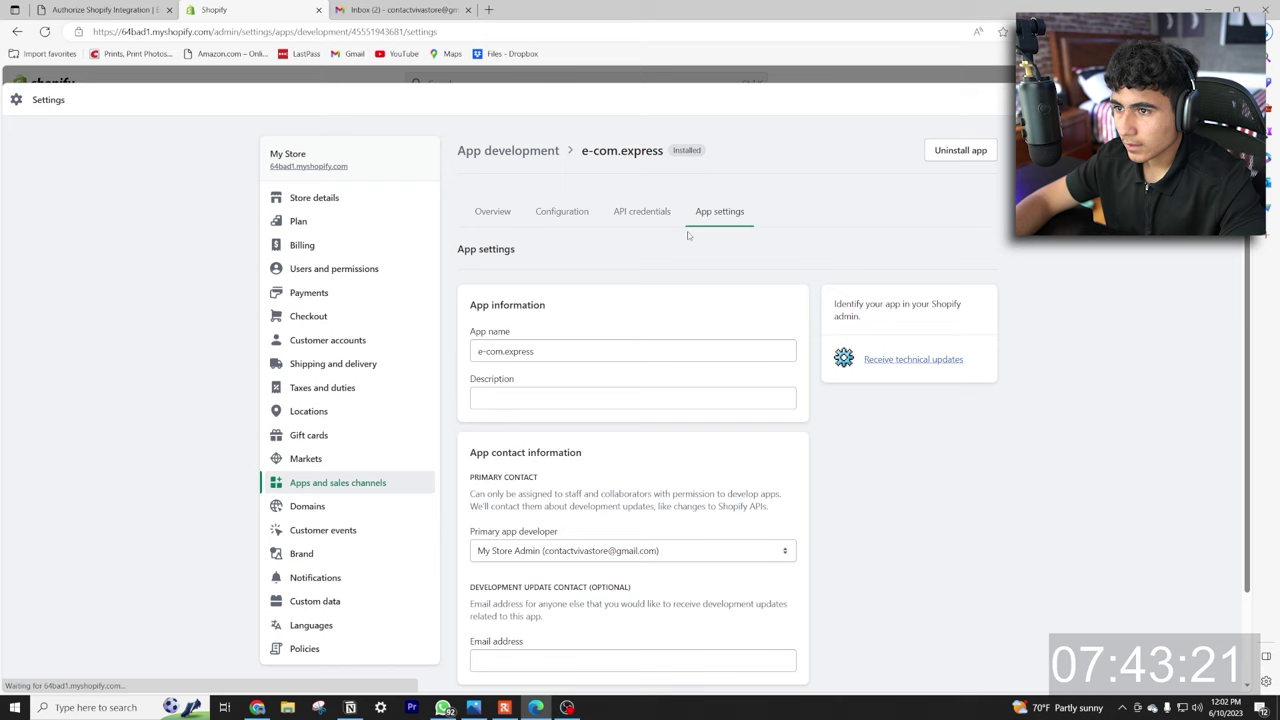
pyautogui.click(560, 211)
# Read the Authorize Shopify Integration instructions, then return to the app's configuration in Shopify.
pyautogui.click(105, 9)
pyautogui.scroll(4, 638, 399)
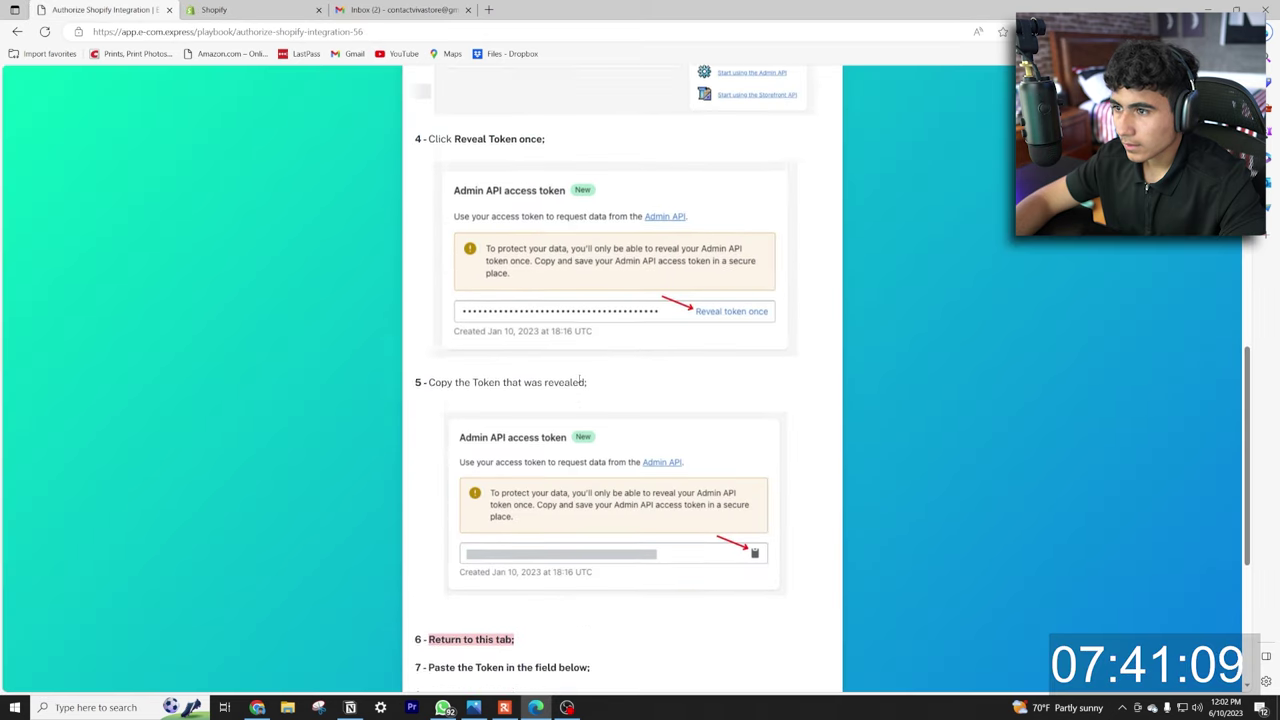
pyautogui.scroll(4, 620, 420)
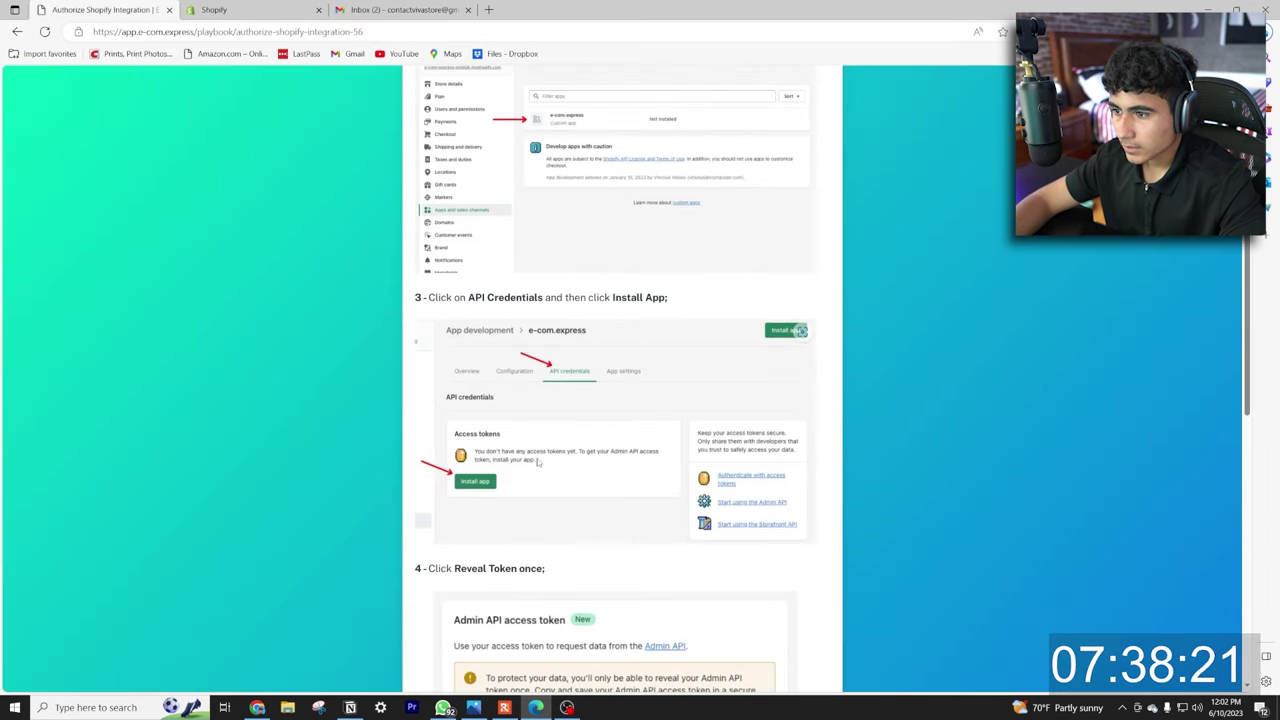
pyautogui.scroll(-3, 540, 420)
pyautogui.scroll(3, 540, 420)
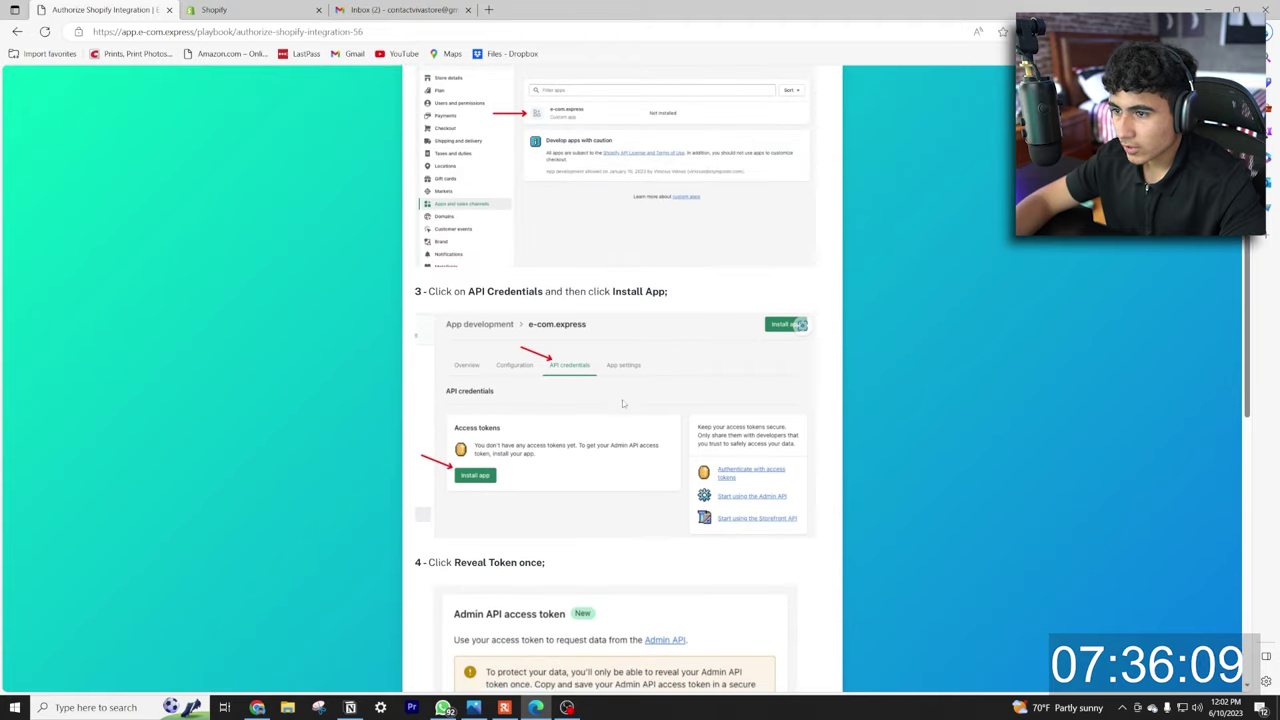
pyautogui.scroll(-3, 544, 400)
pyautogui.scroll(-4, 543, 388)
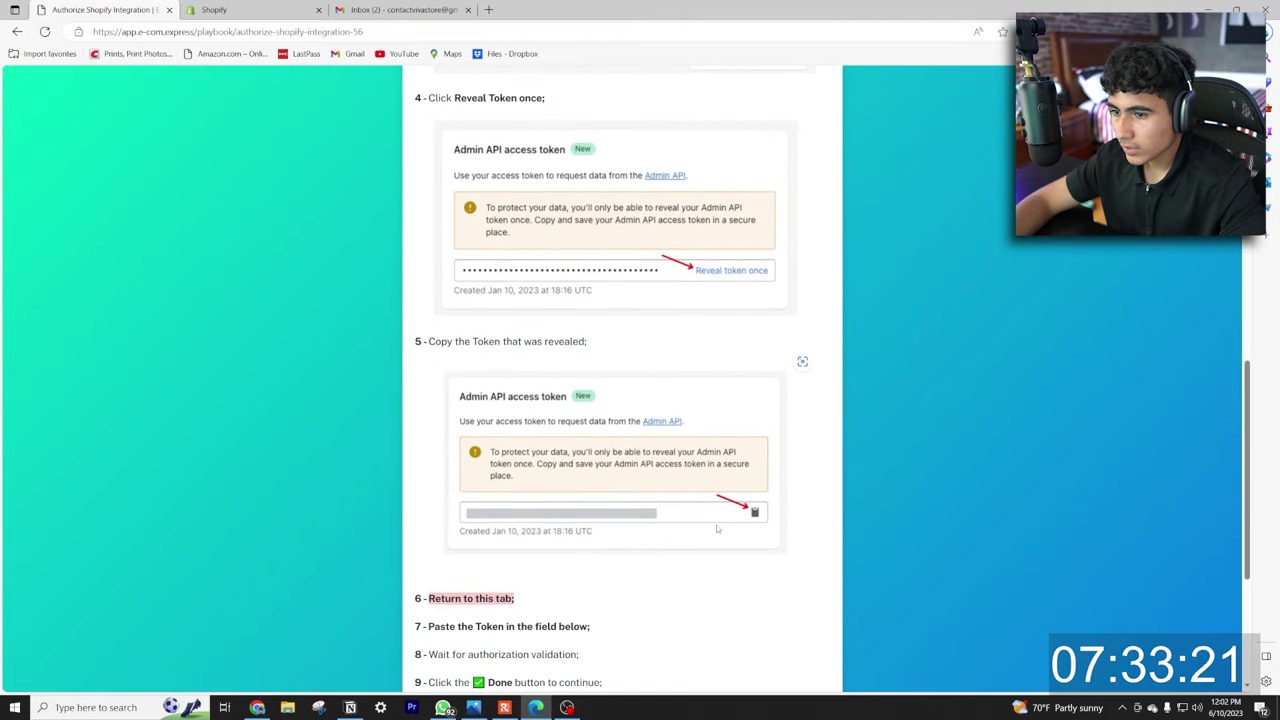
pyautogui.scroll(-3, 710, 510)
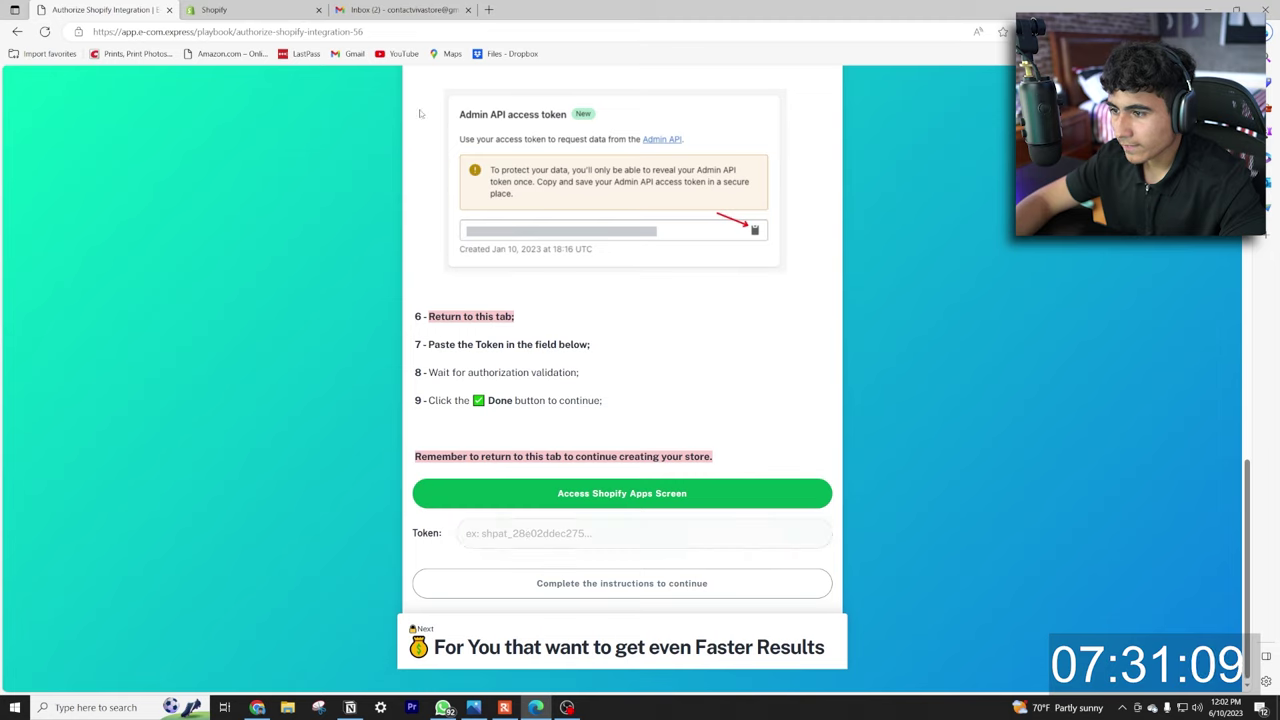
pyautogui.click(214, 9)
# Reveal the Admin API access token under the app's API credentials.
pyautogui.scroll(-5, 580, 266)
pyautogui.scroll(5, 580, 266)
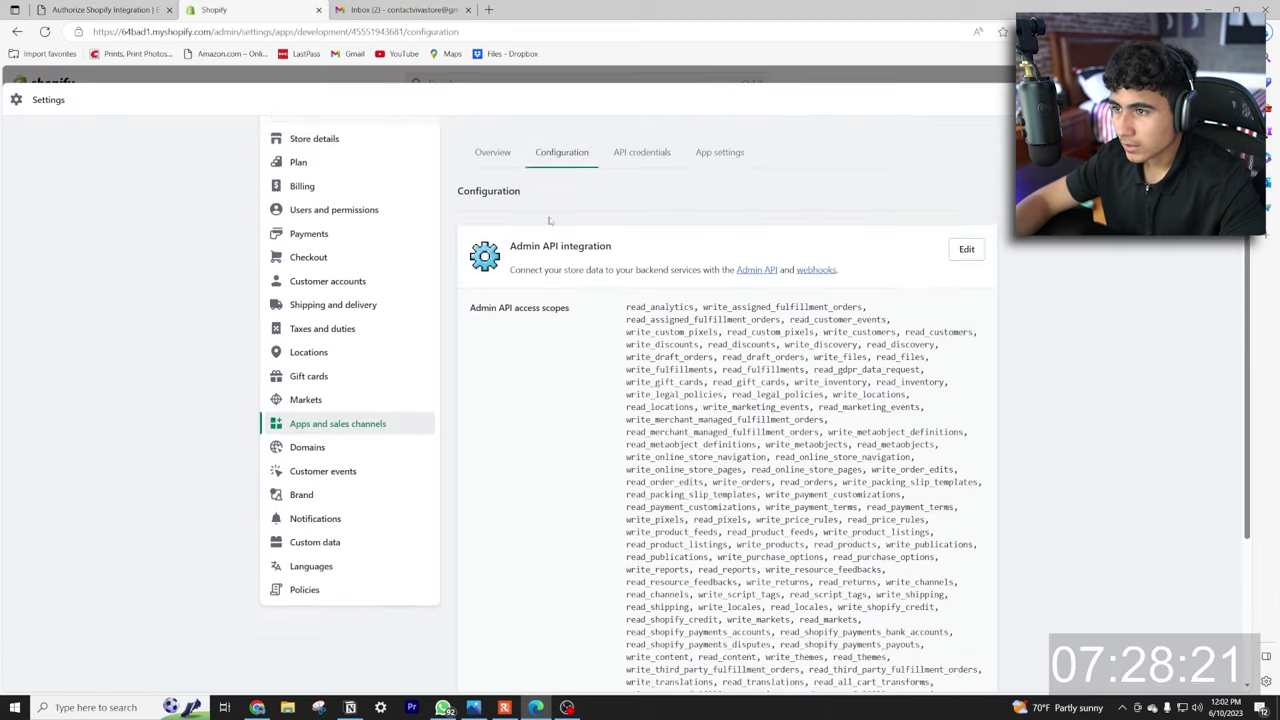
pyautogui.click(620, 215)
pyautogui.click(739, 424)
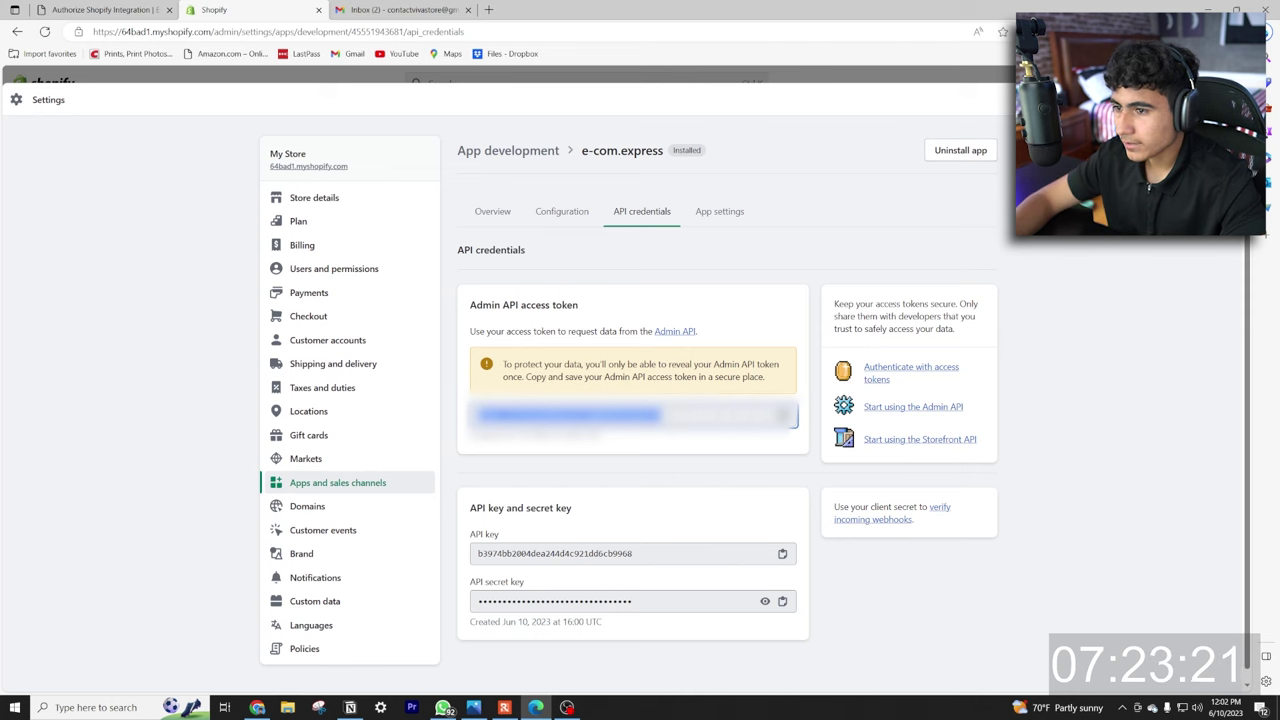
# Paste the access token into the playbook's Token field and mark the authorization step done.
pyautogui.click(100, 9)
pyautogui.click(556, 532)
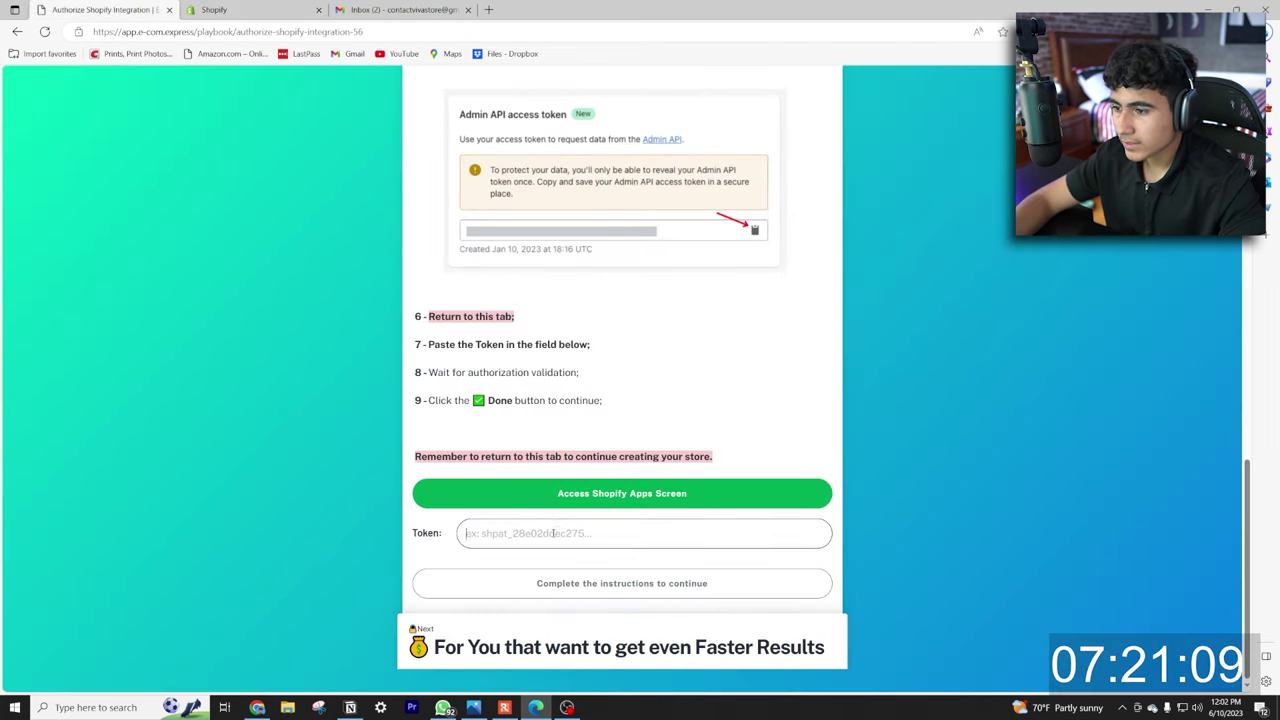
pyautogui.hotkey('ctrl', 'v')
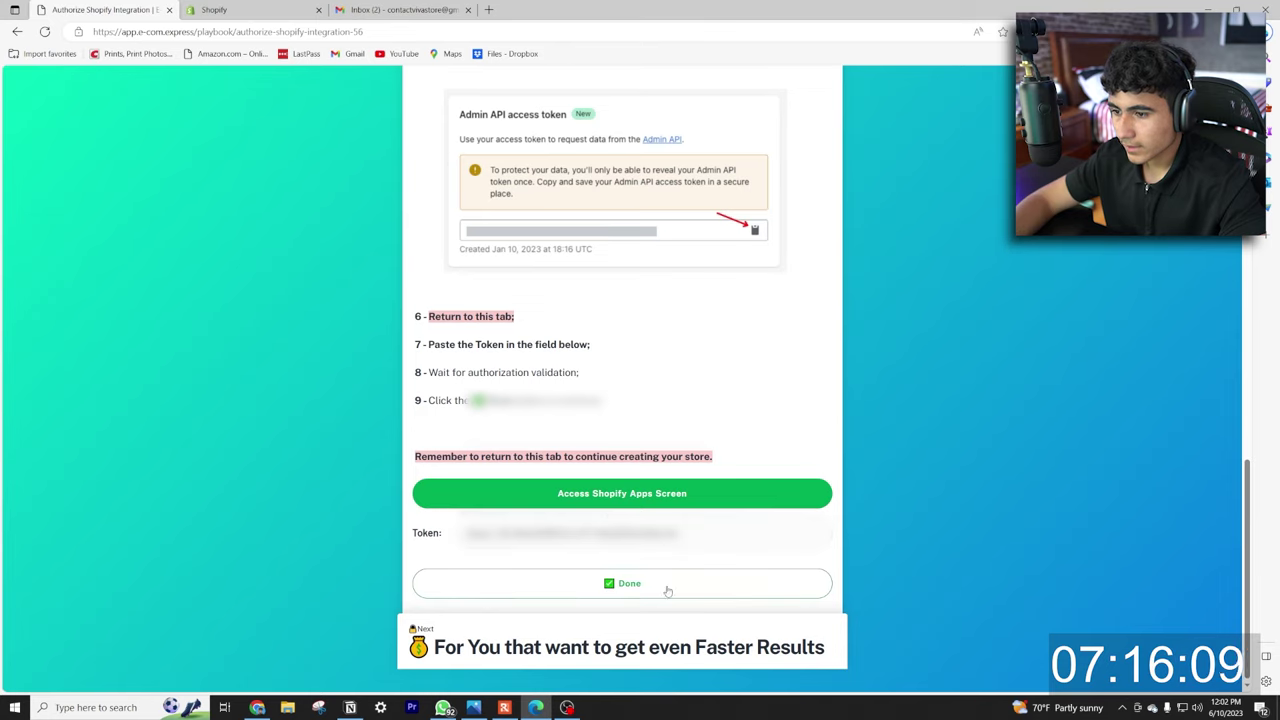
pyautogui.click(625, 584)
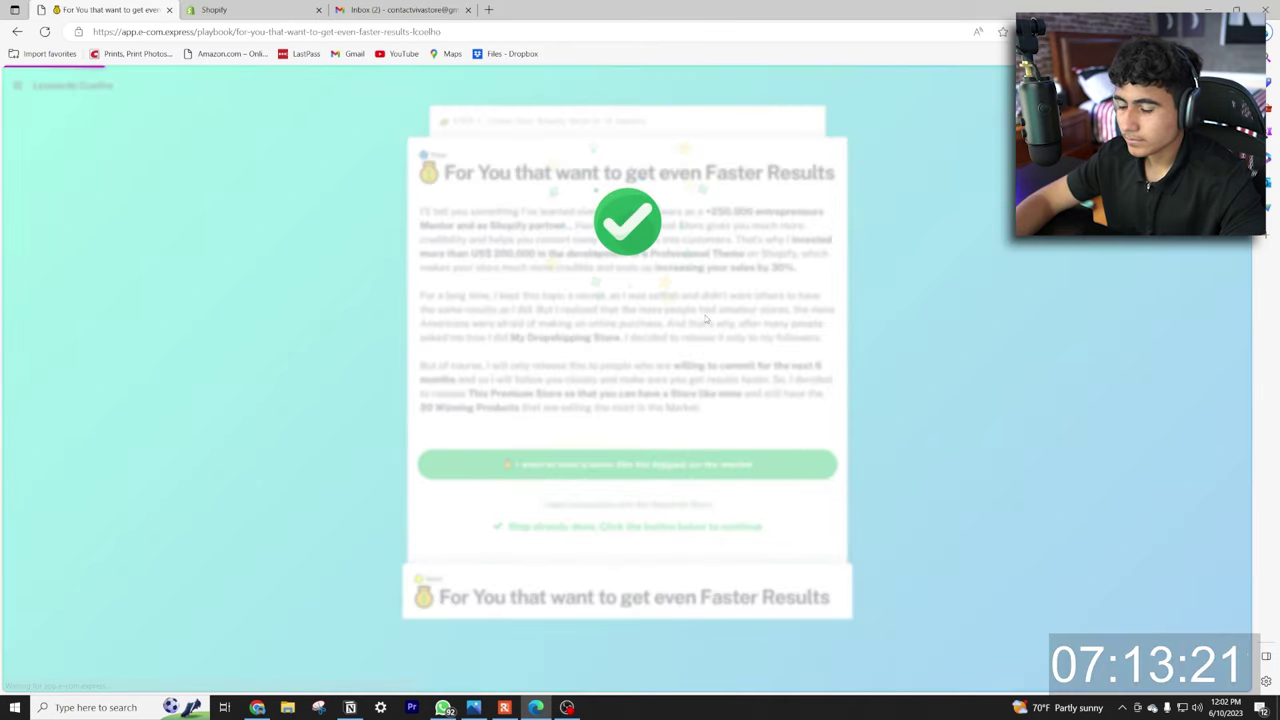
pyautogui.scroll(-2, 705, 318)
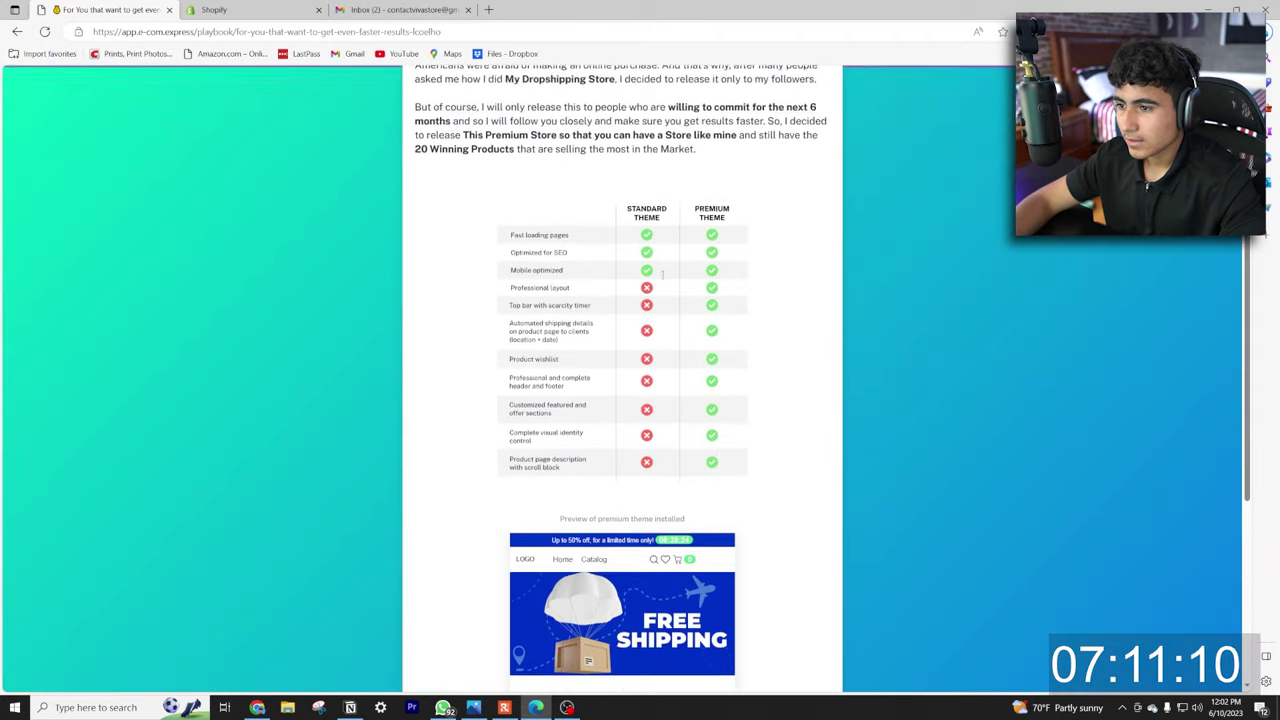
pyautogui.scroll(3, 573, 222)
pyautogui.moveTo(437, 170); pyautogui.dragTo(567, 174)
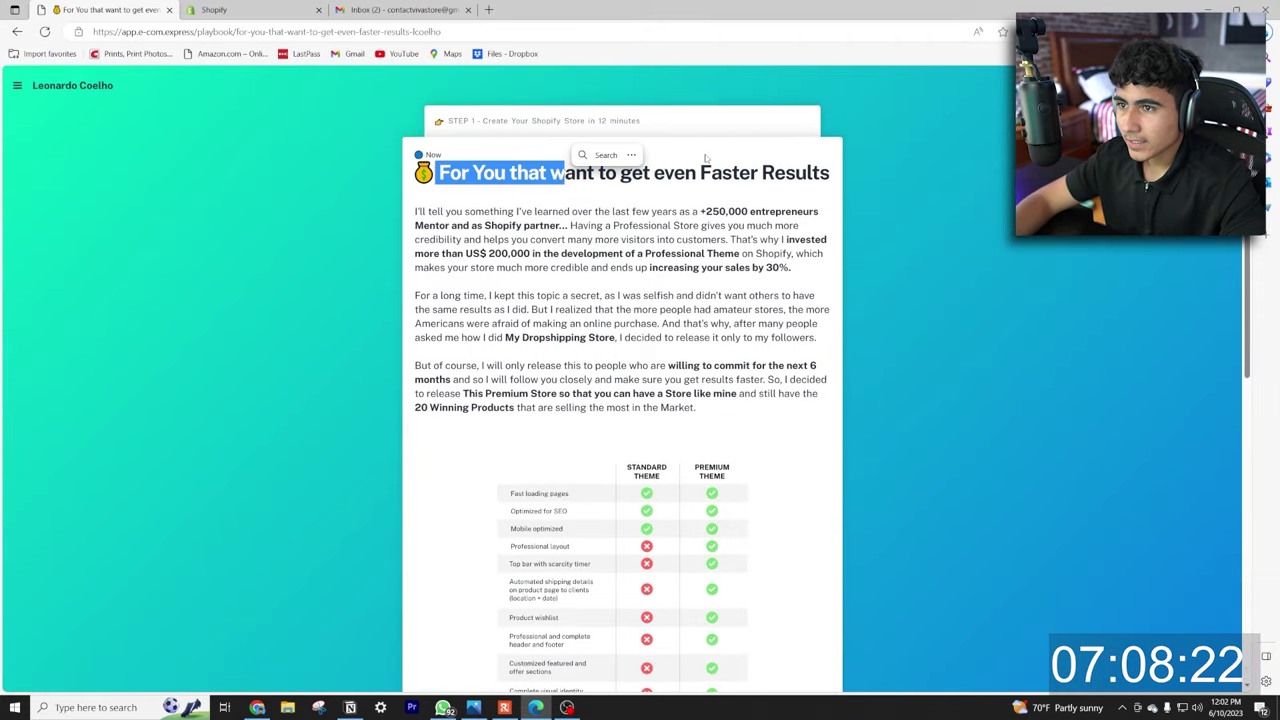
pyautogui.click(705, 157)
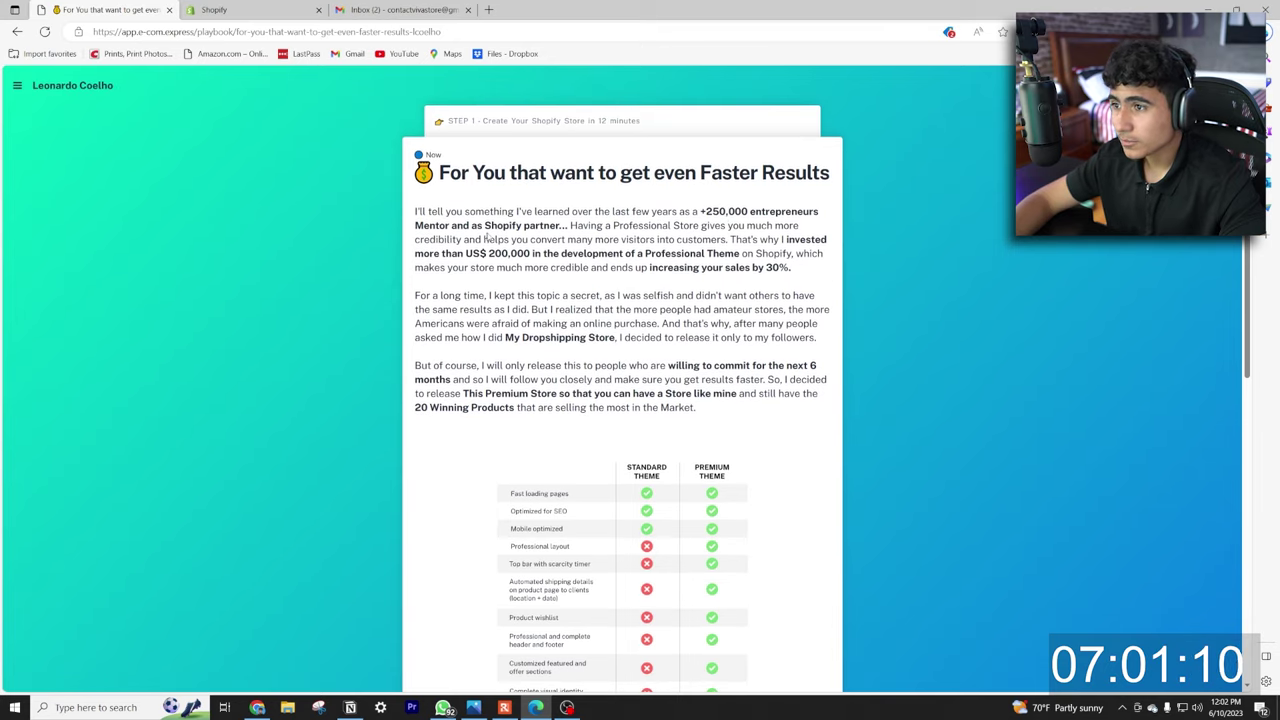
pyautogui.scroll(-2, 551, 240)
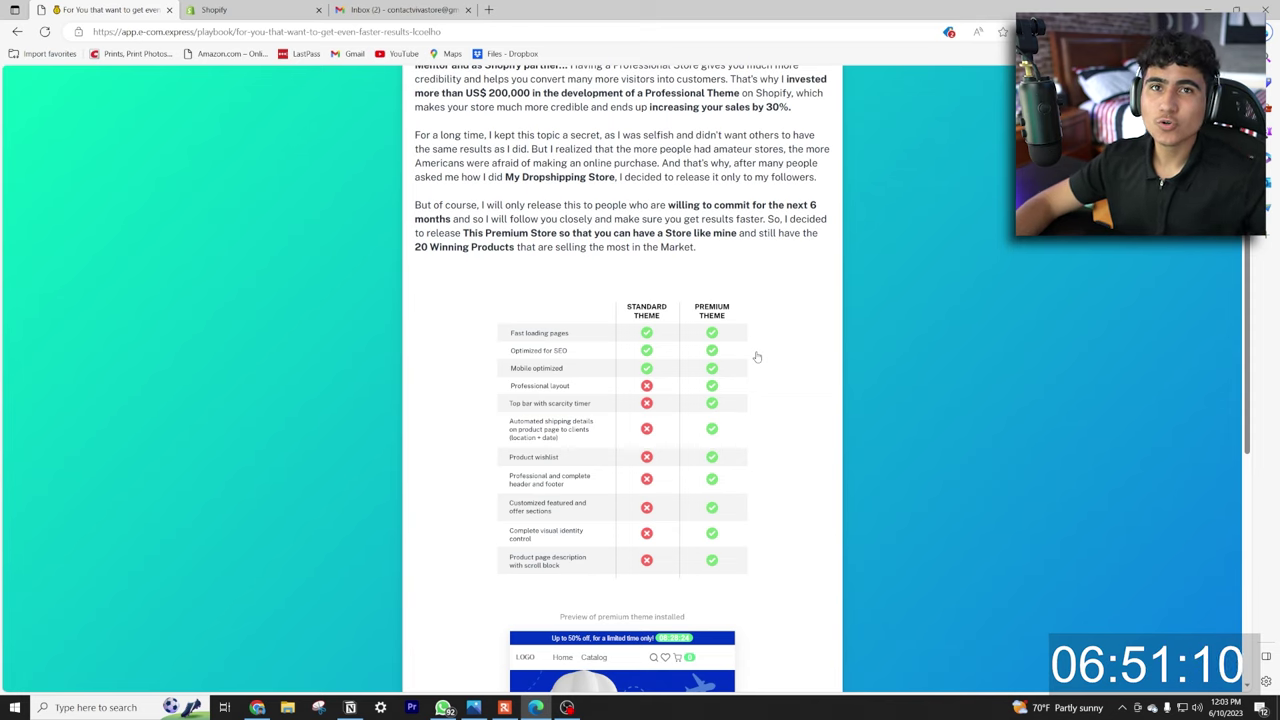
pyautogui.scroll(-5, 757, 357)
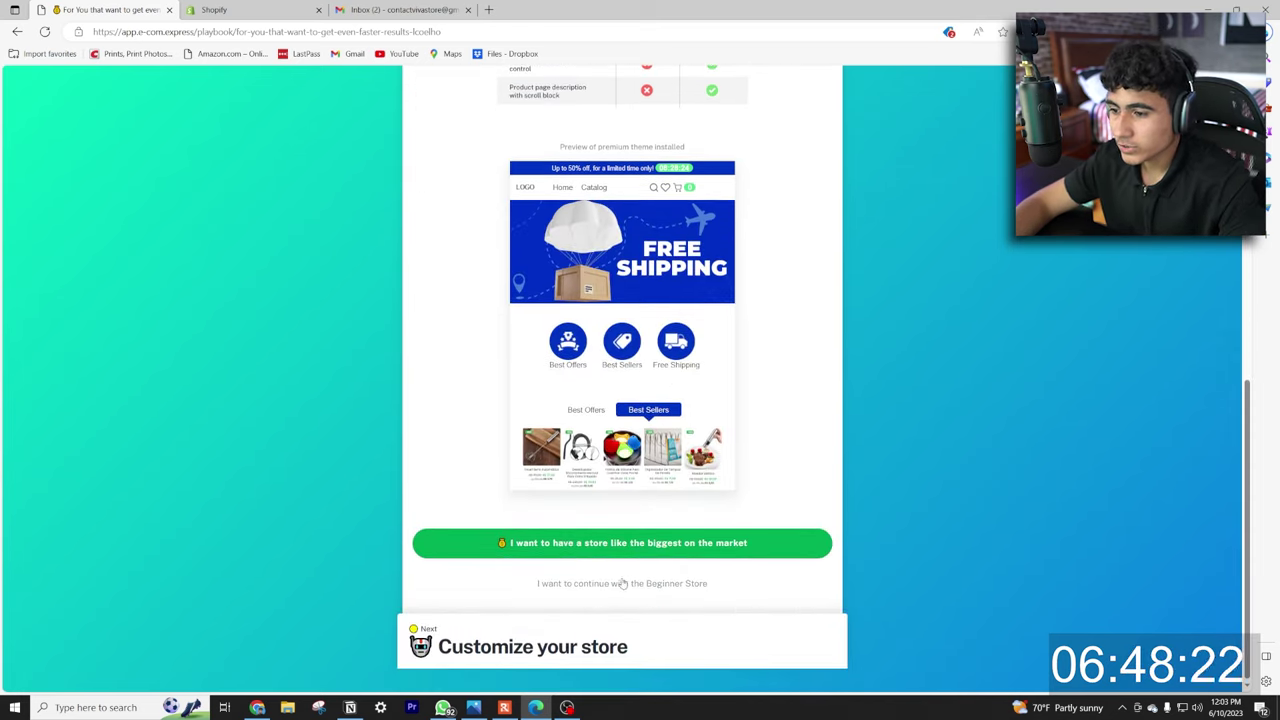
pyautogui.click(642, 586)
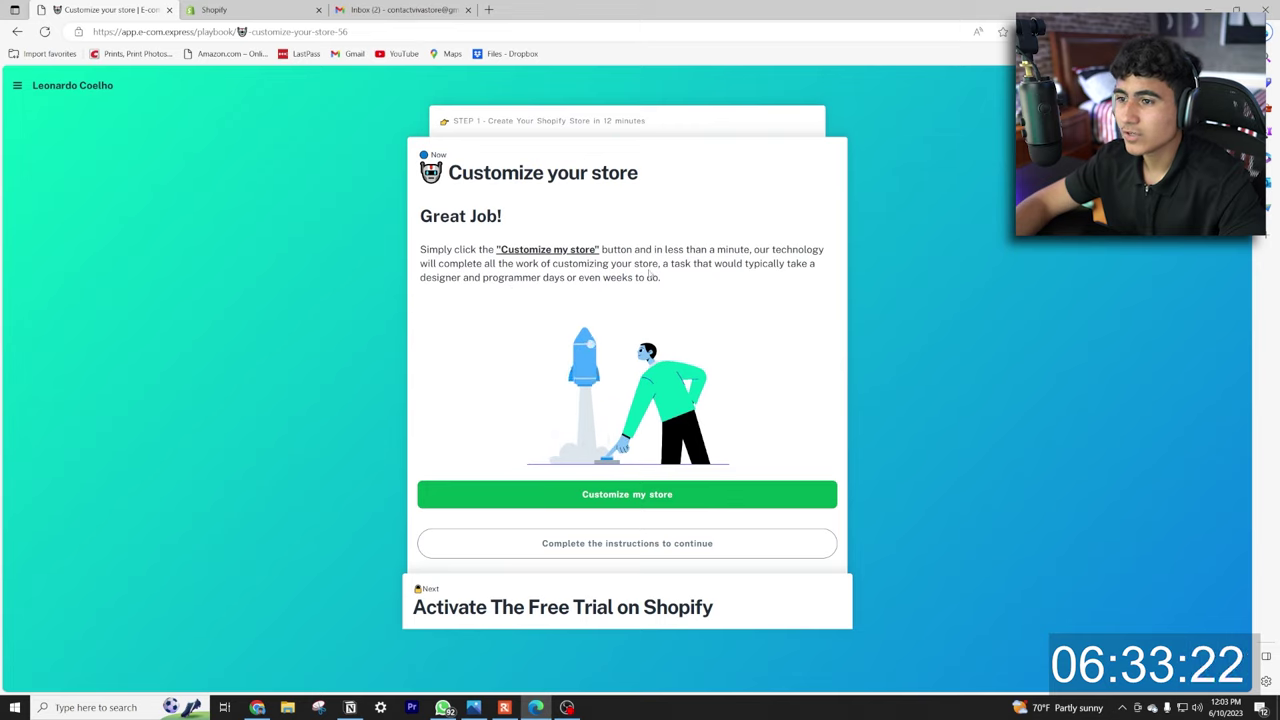
# Run the automatic Beginner Store customization and, once it succeeds, mark the step done.
pyautogui.click(603, 494)
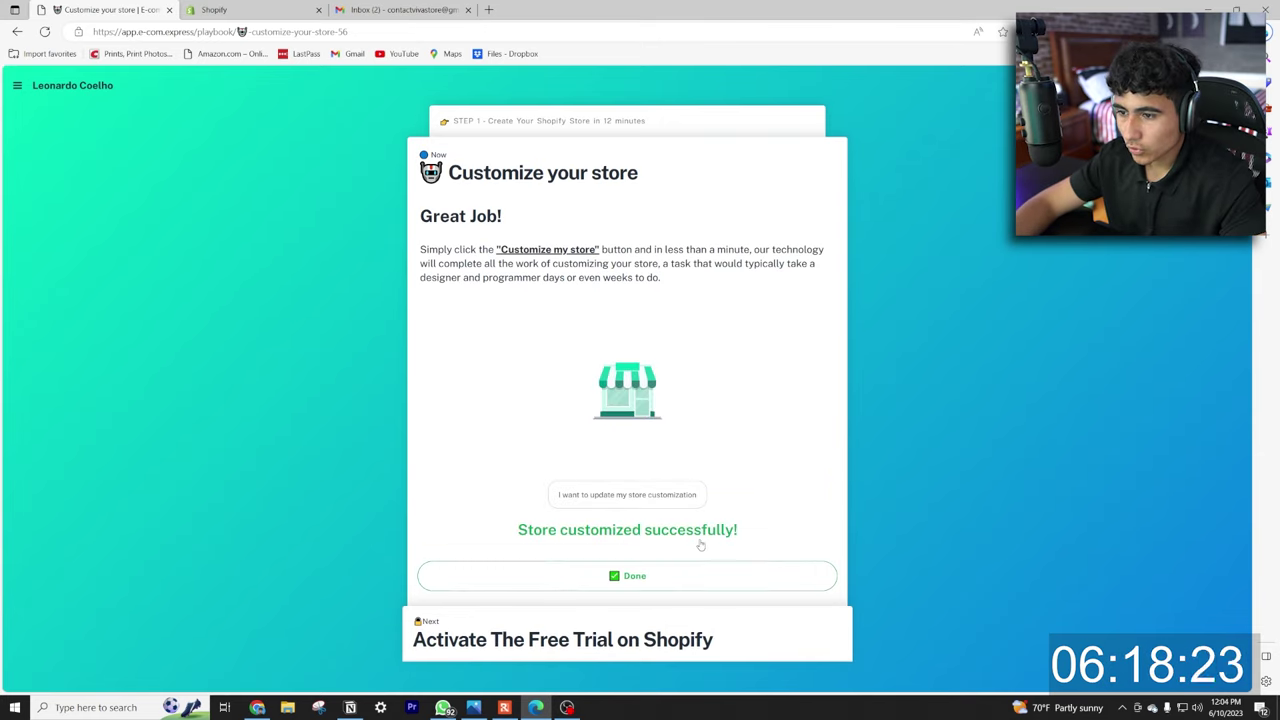
pyautogui.click(629, 577)
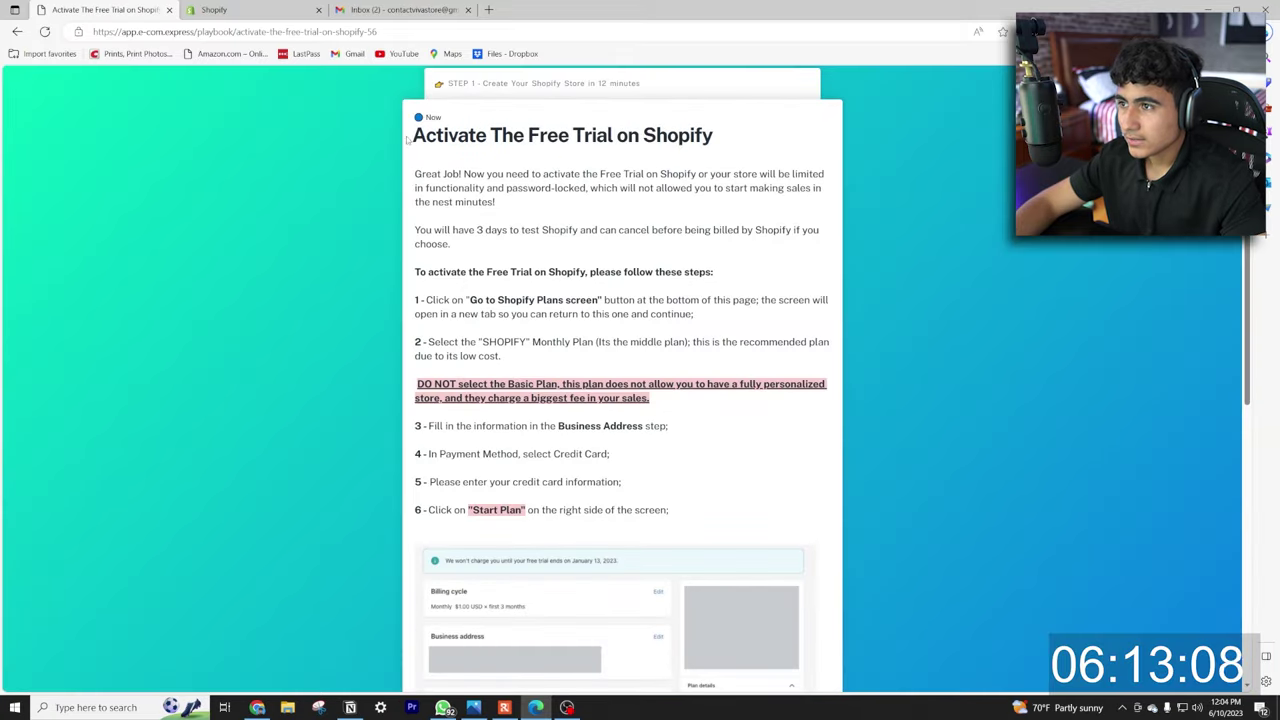
pyautogui.moveTo(406, 136); pyautogui.dragTo(730, 148)
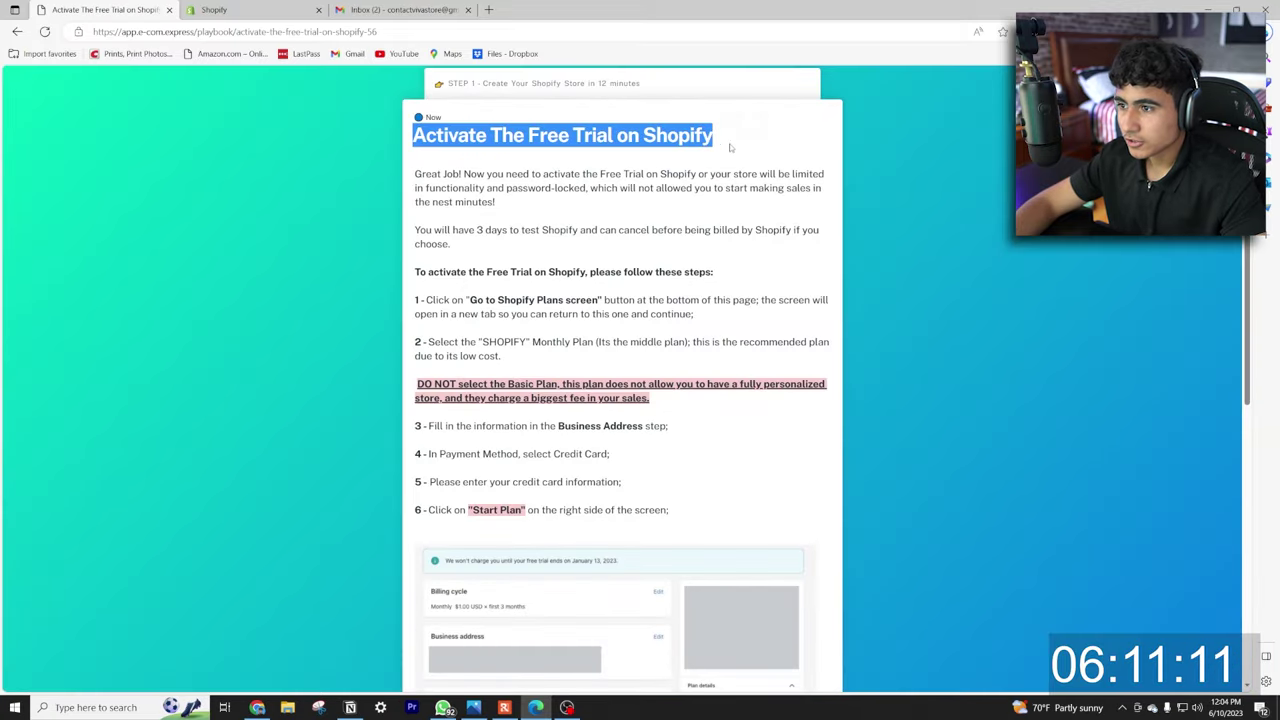
pyautogui.click(730, 152)
pyautogui.scroll(-1, 530, 313)
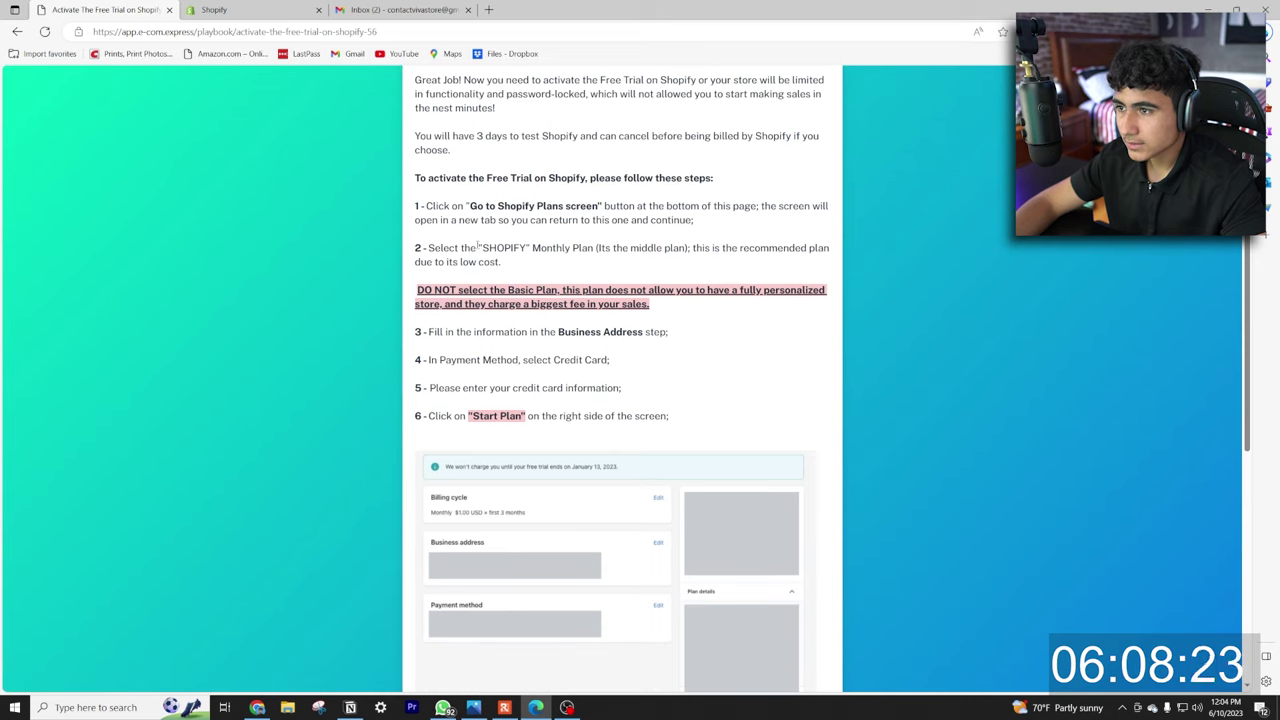
pyautogui.scroll(-1, 583, 262)
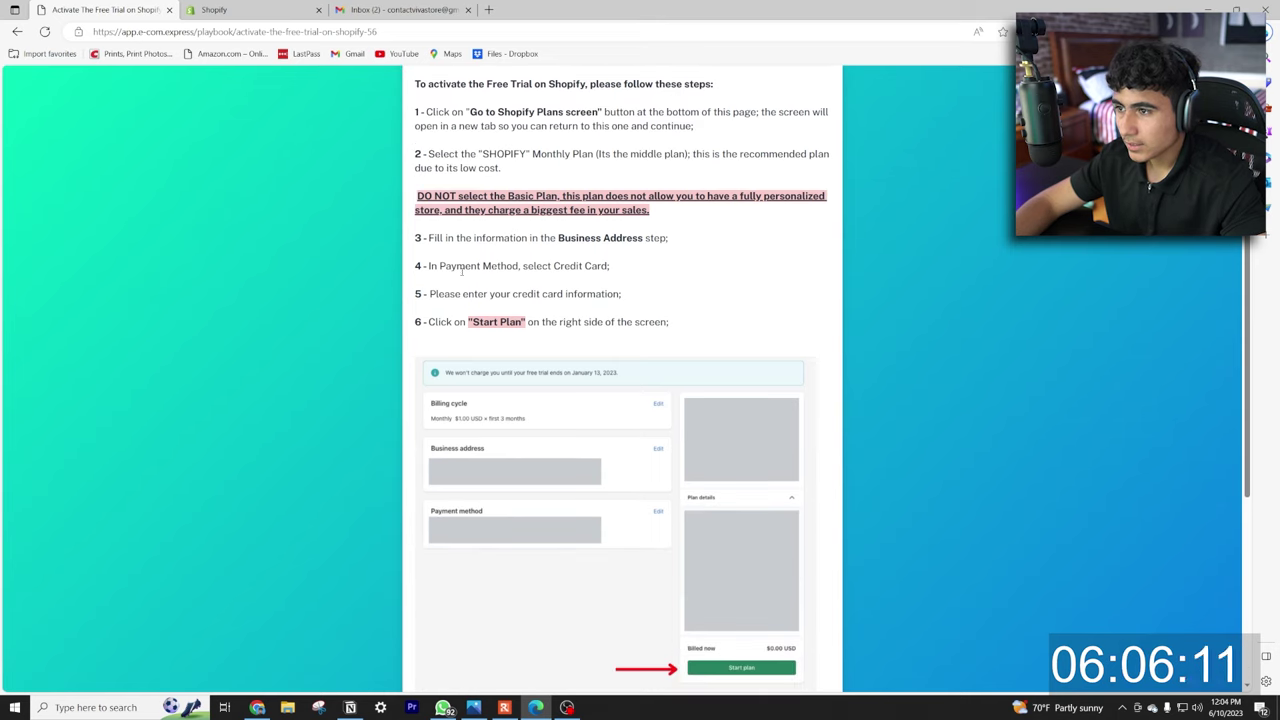
pyautogui.scroll(-1, 567, 236)
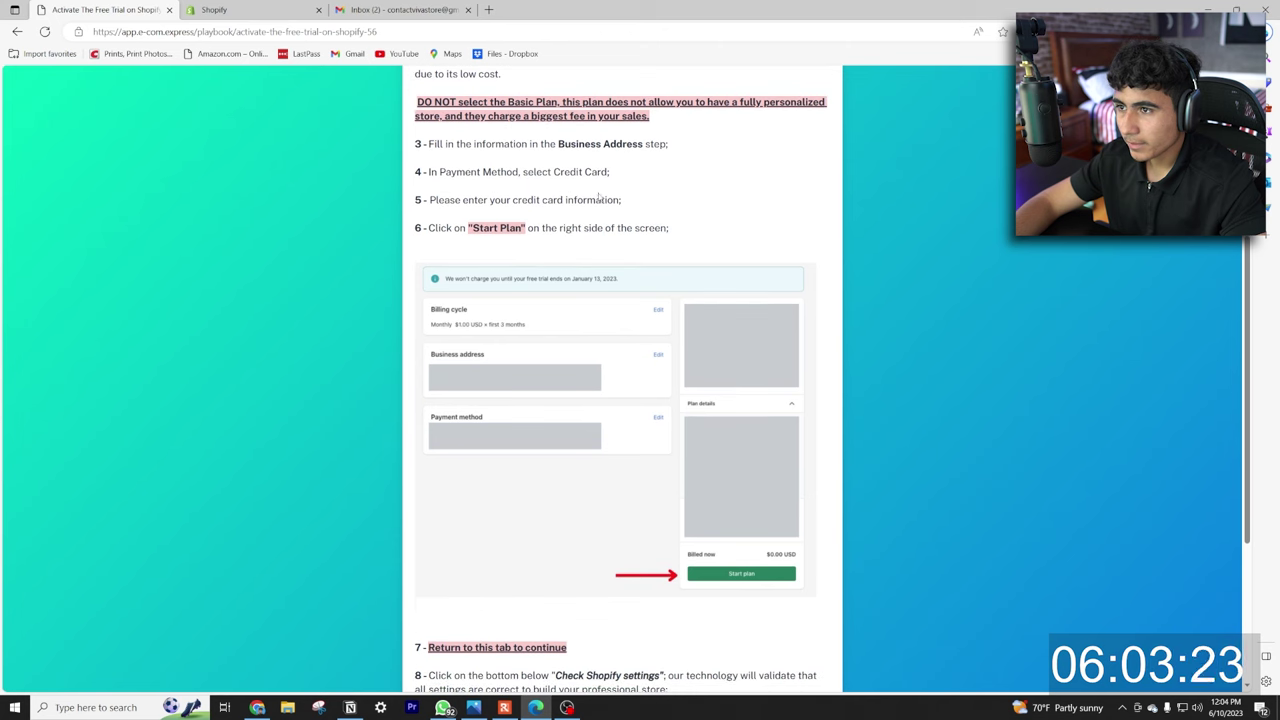
pyautogui.scroll(-4, 598, 198)
pyautogui.scroll(7, 652, 333)
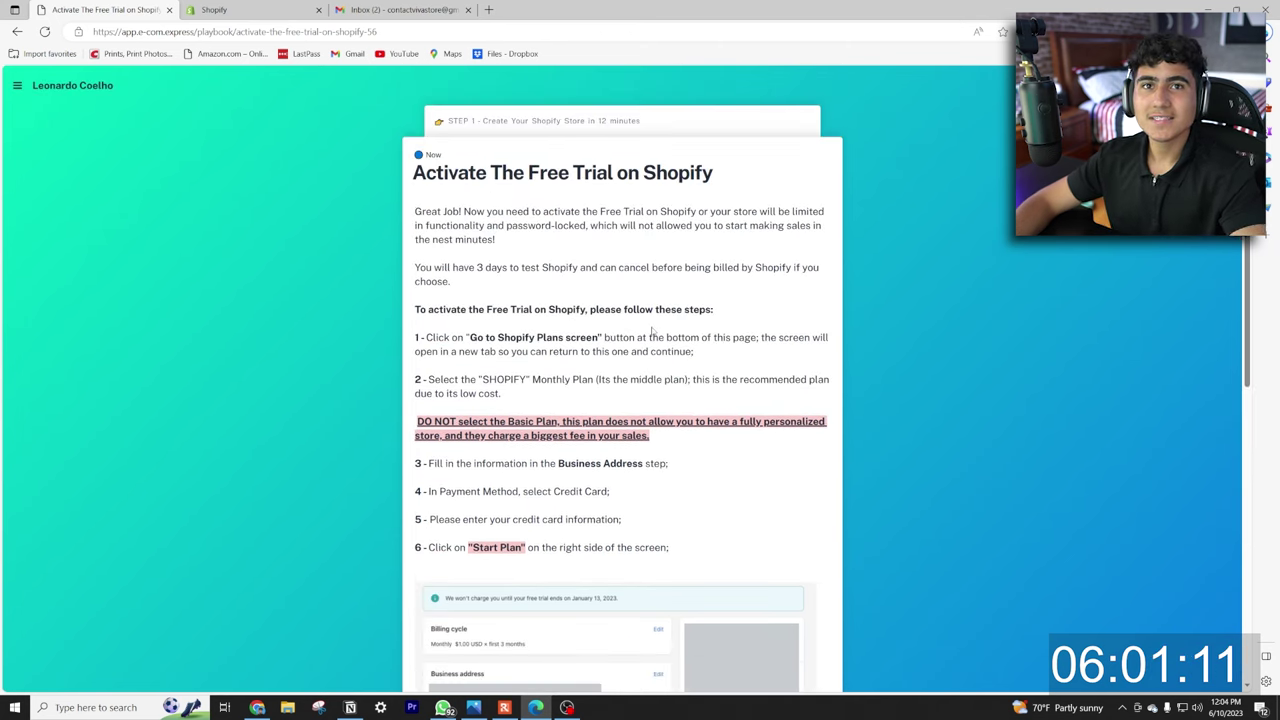
pyautogui.scroll(-6, 652, 333)
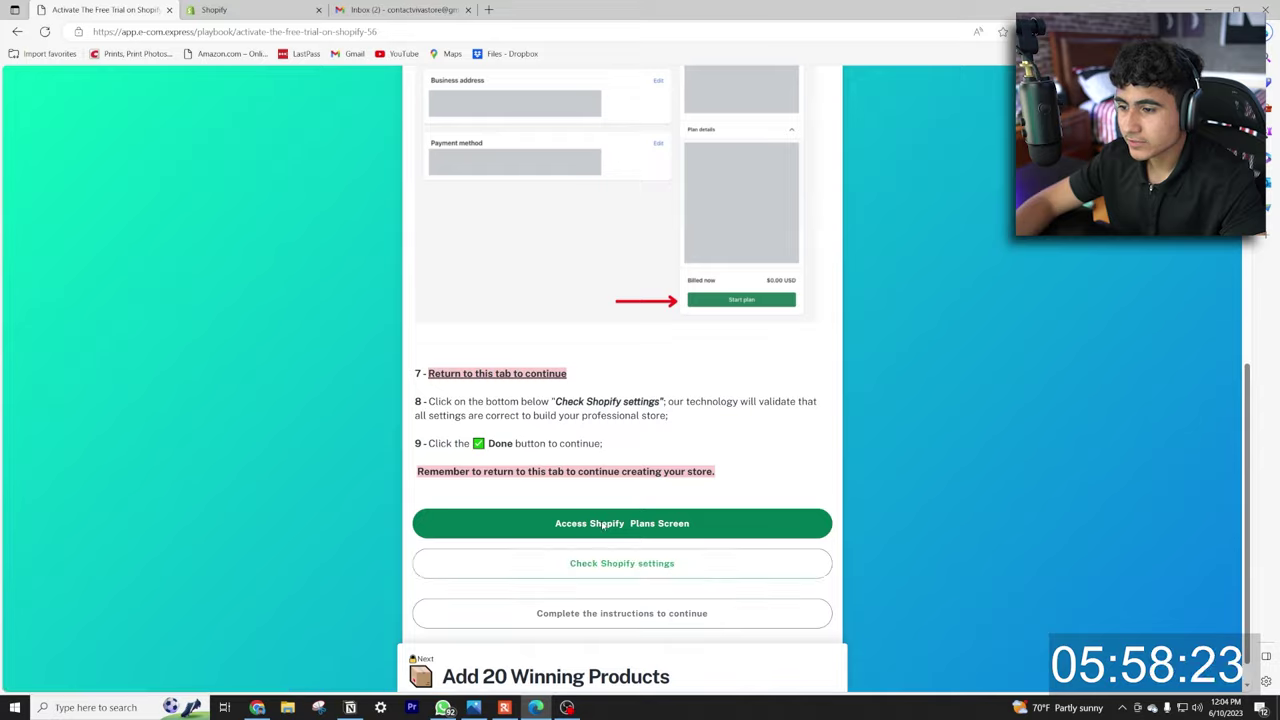
pyautogui.click(603, 523)
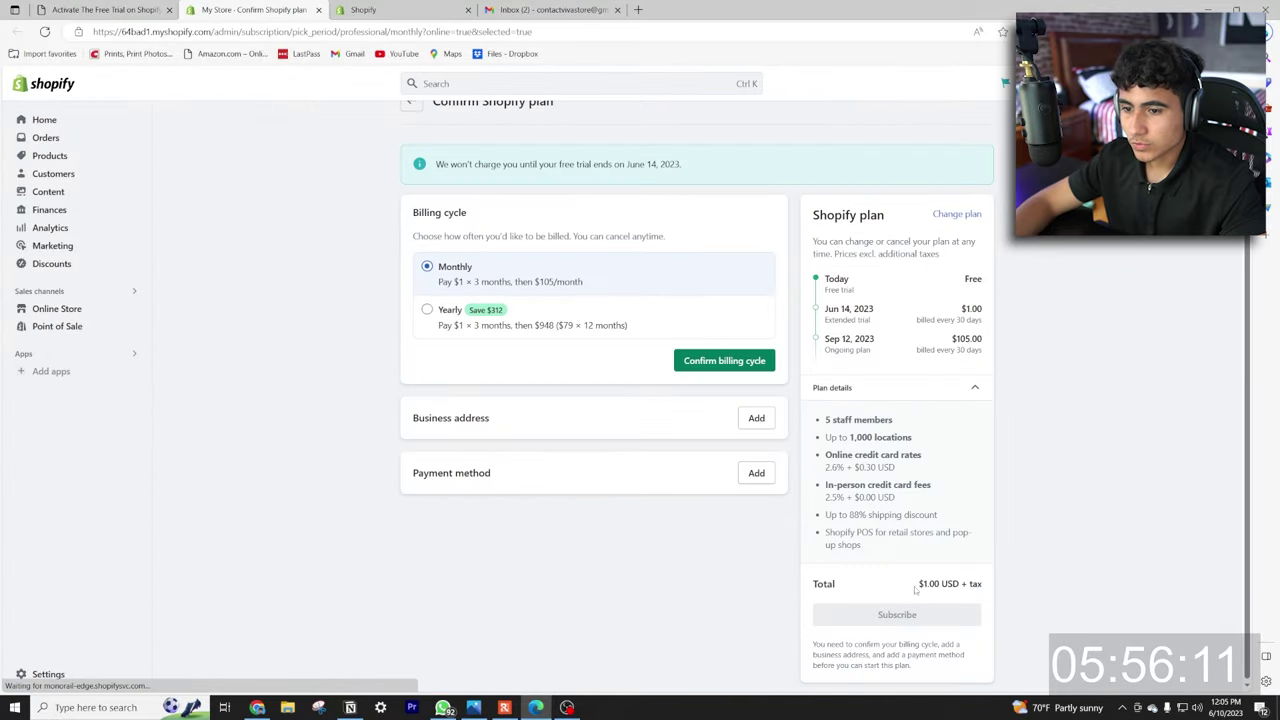
# Subscribe to the Shopify Trial plan with monthly billing and dismiss the congratulations message.
pyautogui.click(722, 361)
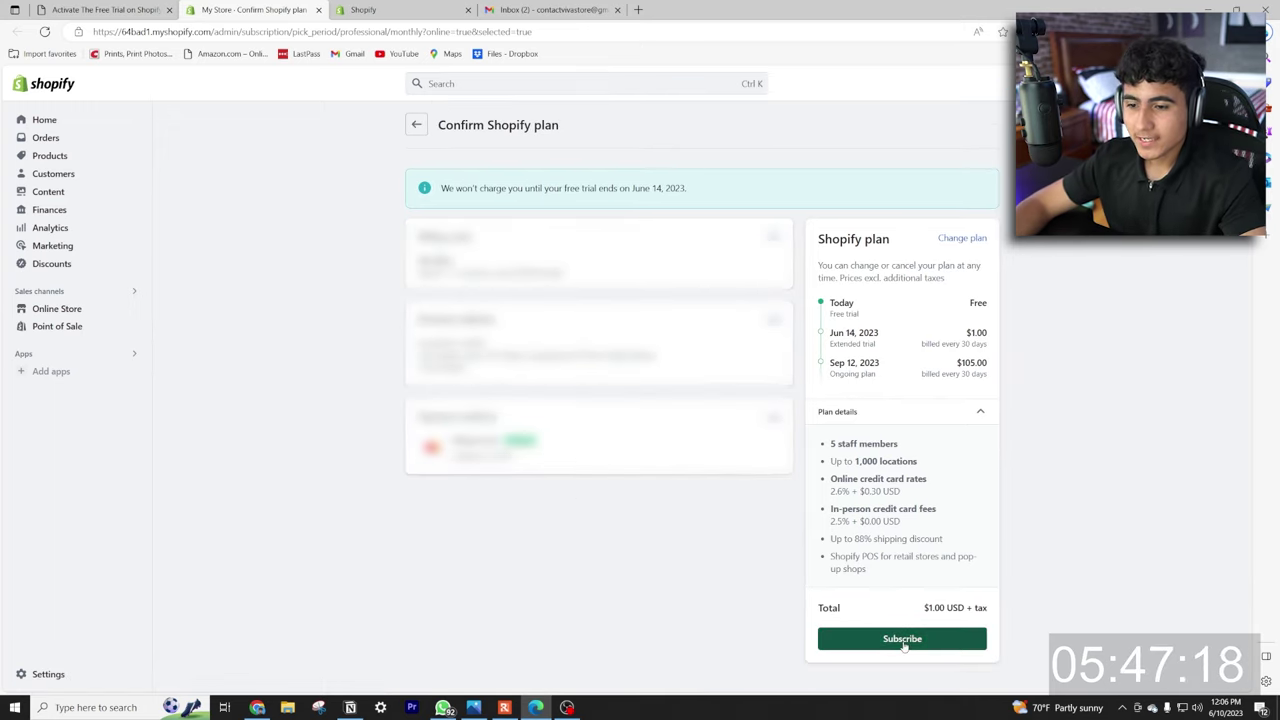
pyautogui.click(902, 638)
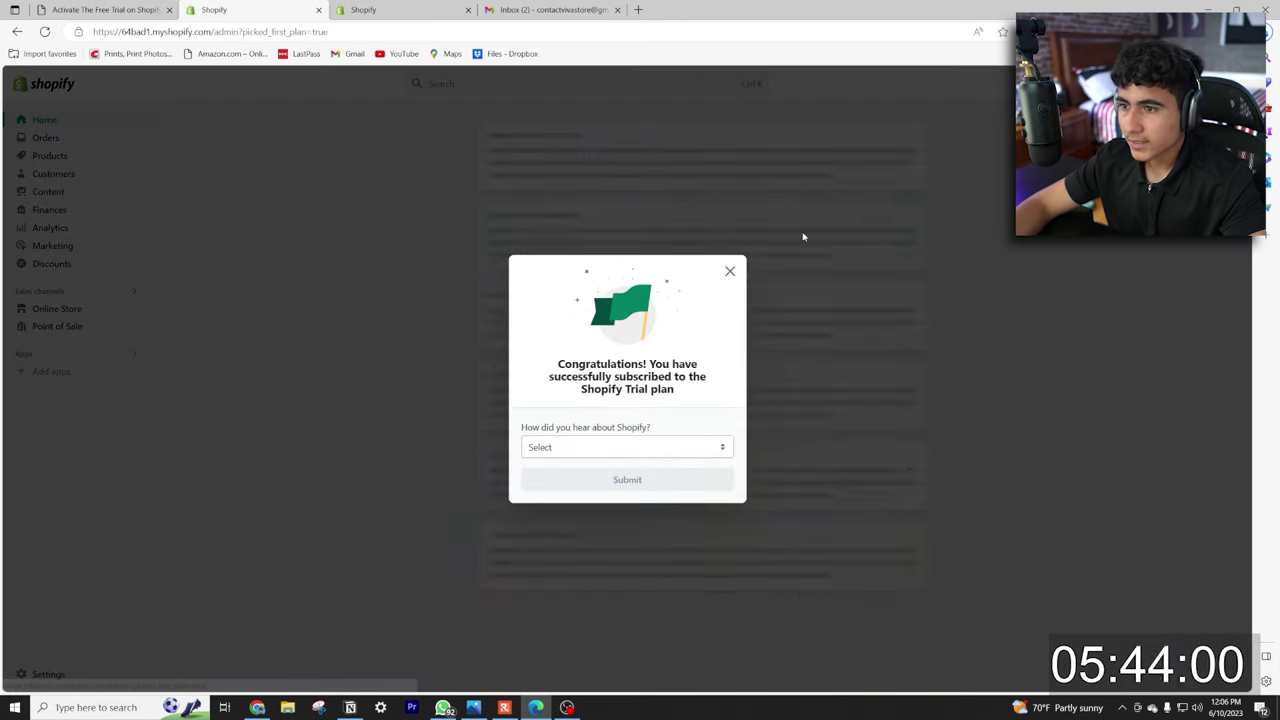
pyautogui.click(730, 271)
# Finish the trial step in E-com Express and add the 20 winning products to the store.
pyautogui.click(140, 10)
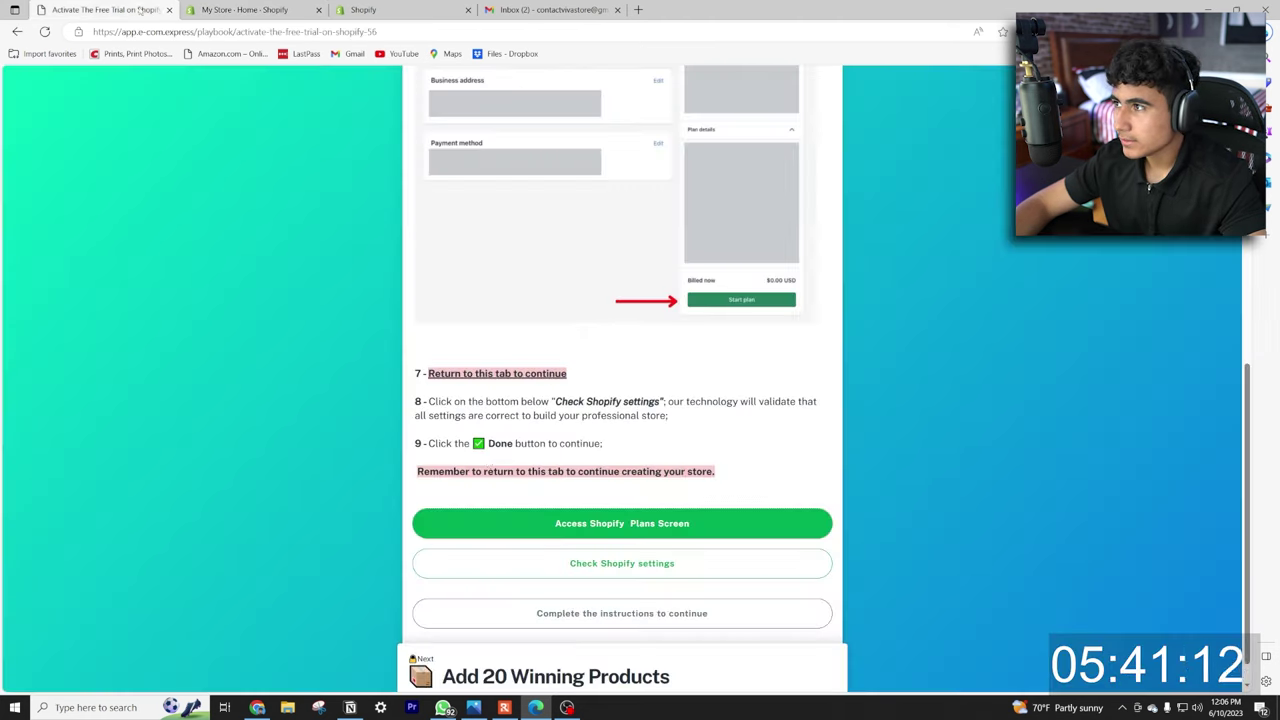
pyautogui.scroll(-1, 489, 460)
pyautogui.click(590, 545)
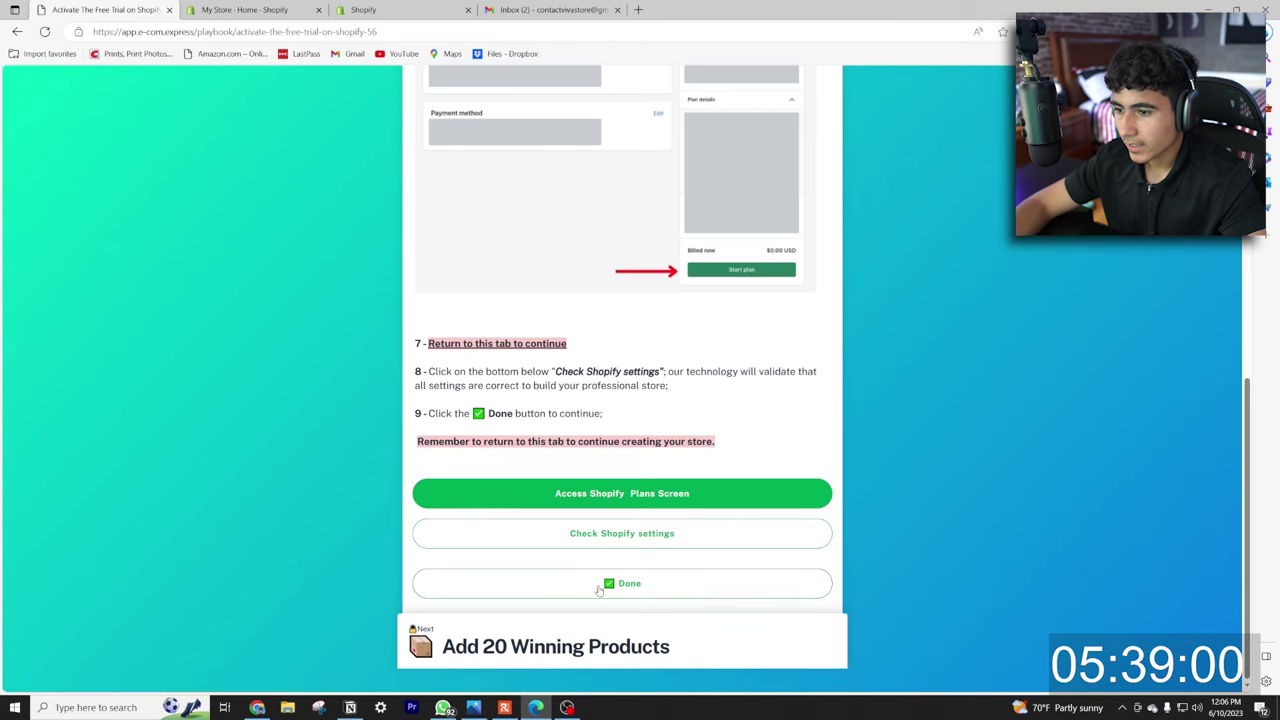
pyautogui.click(620, 590)
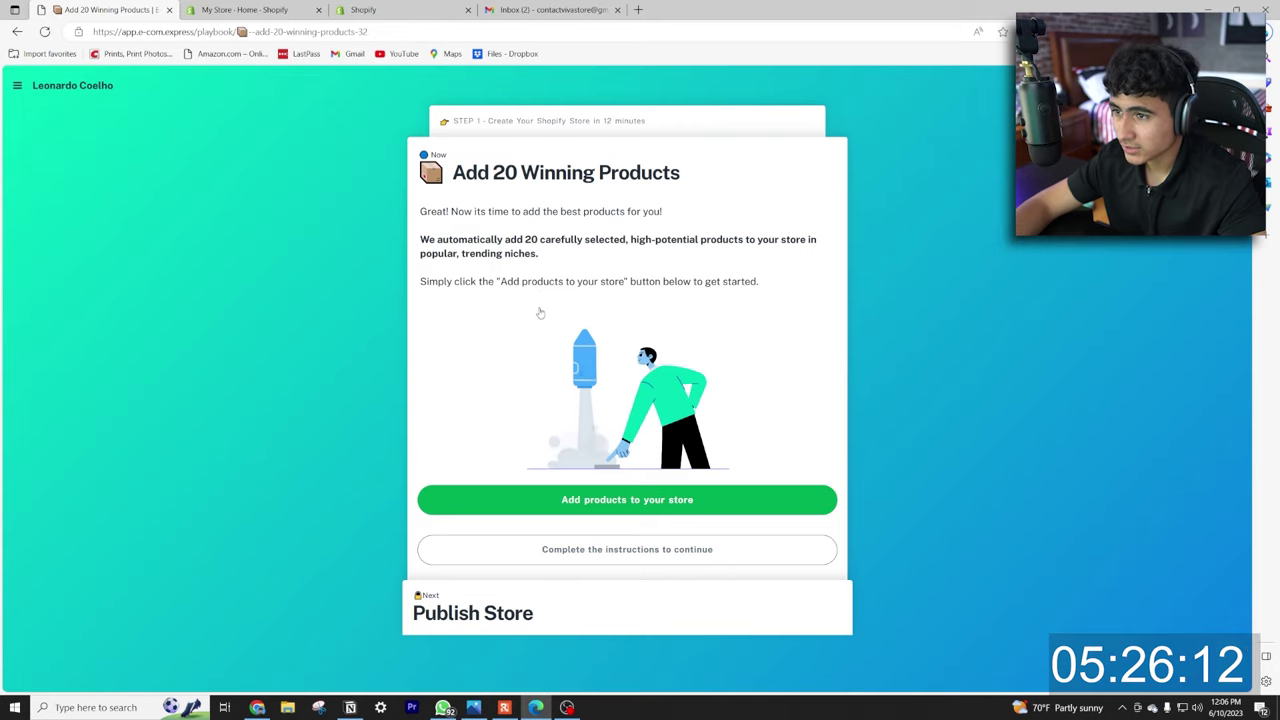
pyautogui.click(651, 499)
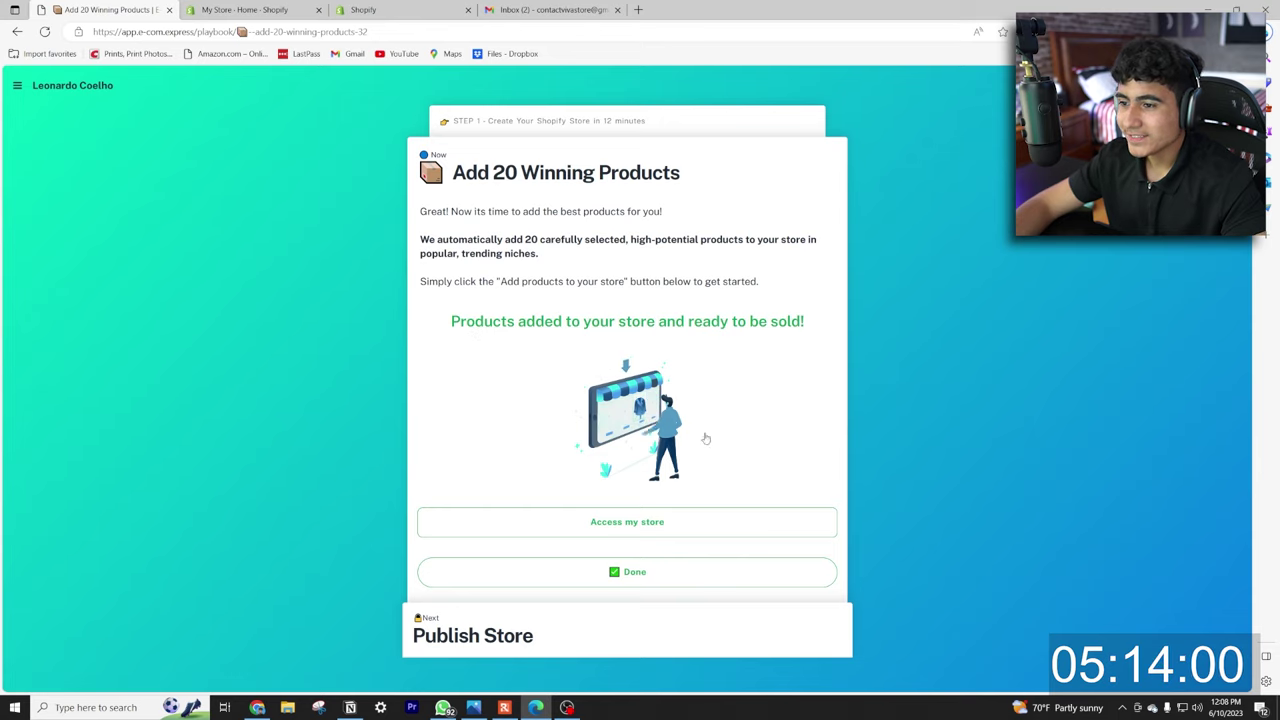
pyautogui.click(632, 574)
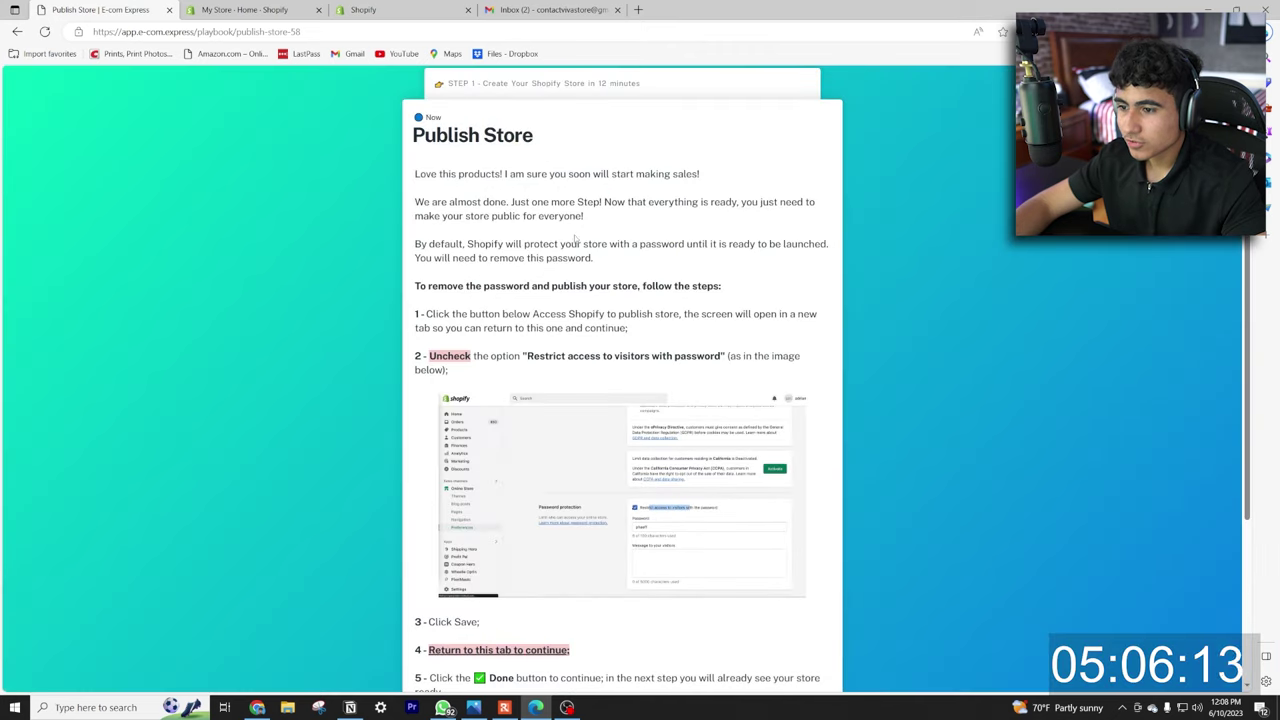
# Turn off Restrict access in Shopify Preferences, clear the store password, and save.
pyautogui.scroll(-2, 576, 239)
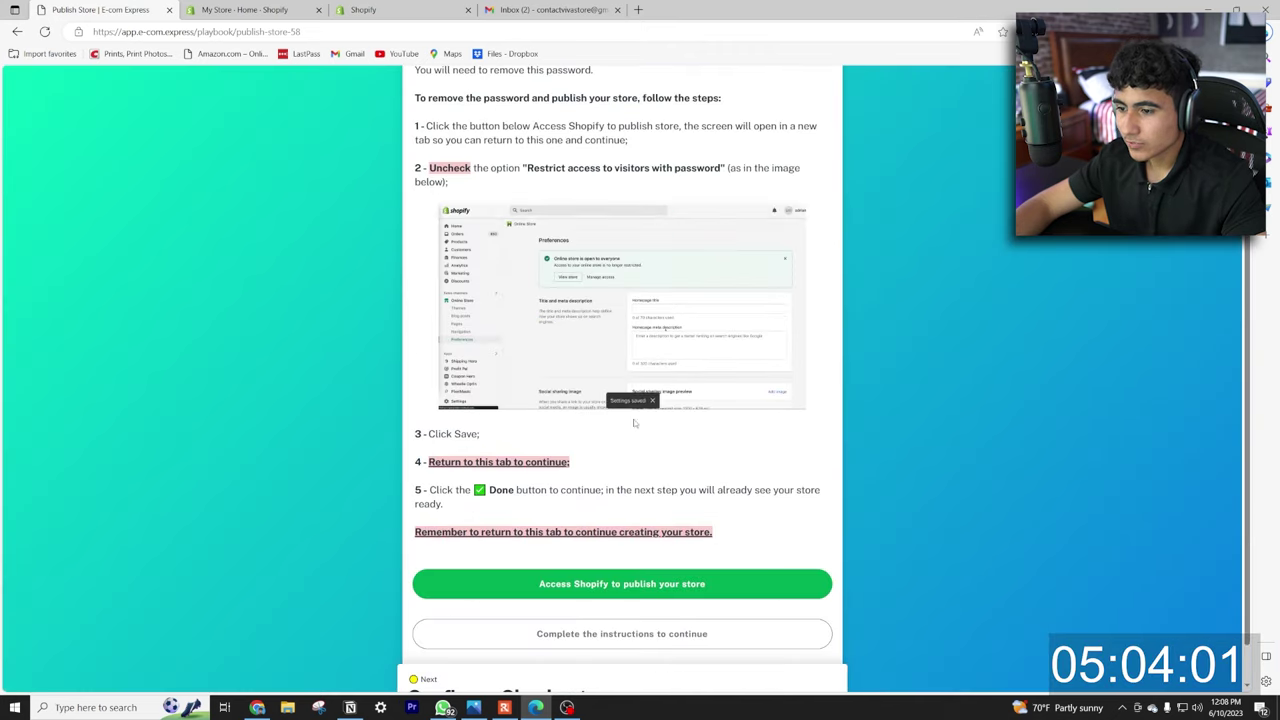
pyautogui.click(622, 589)
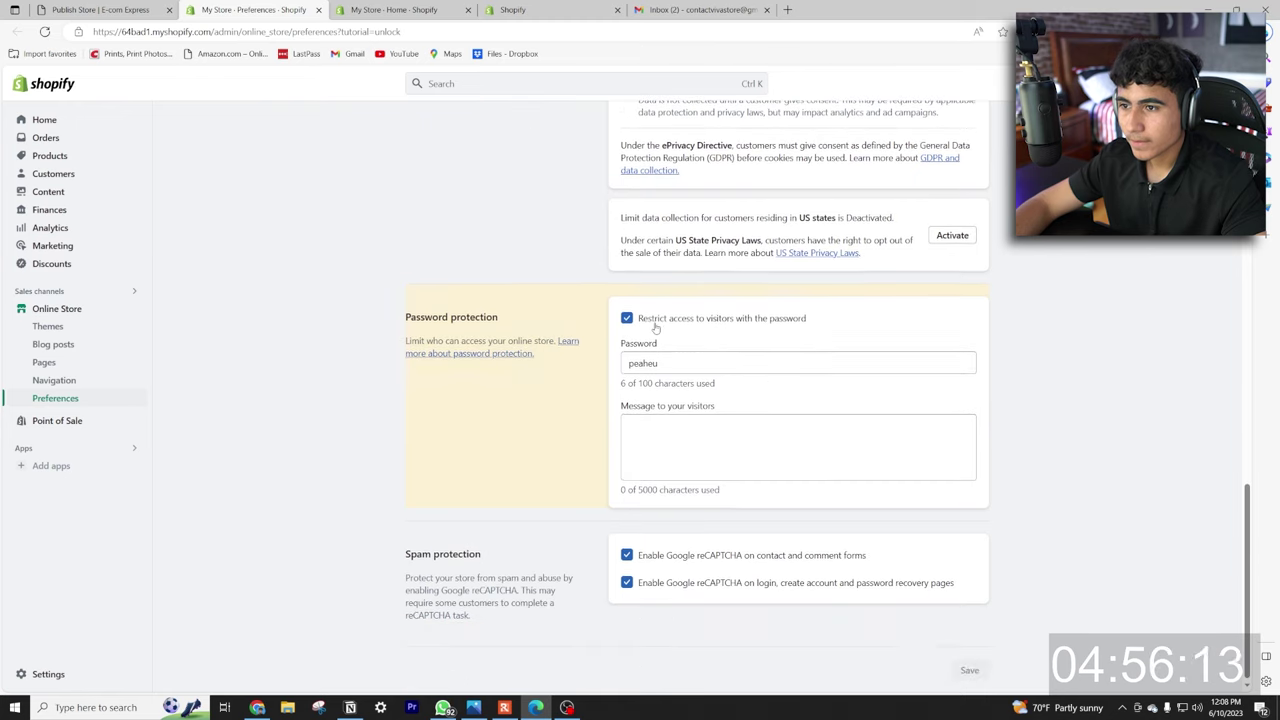
pyautogui.click(655, 320)
pyautogui.doubleClick(645, 363)
pyautogui.press('BackSpace')
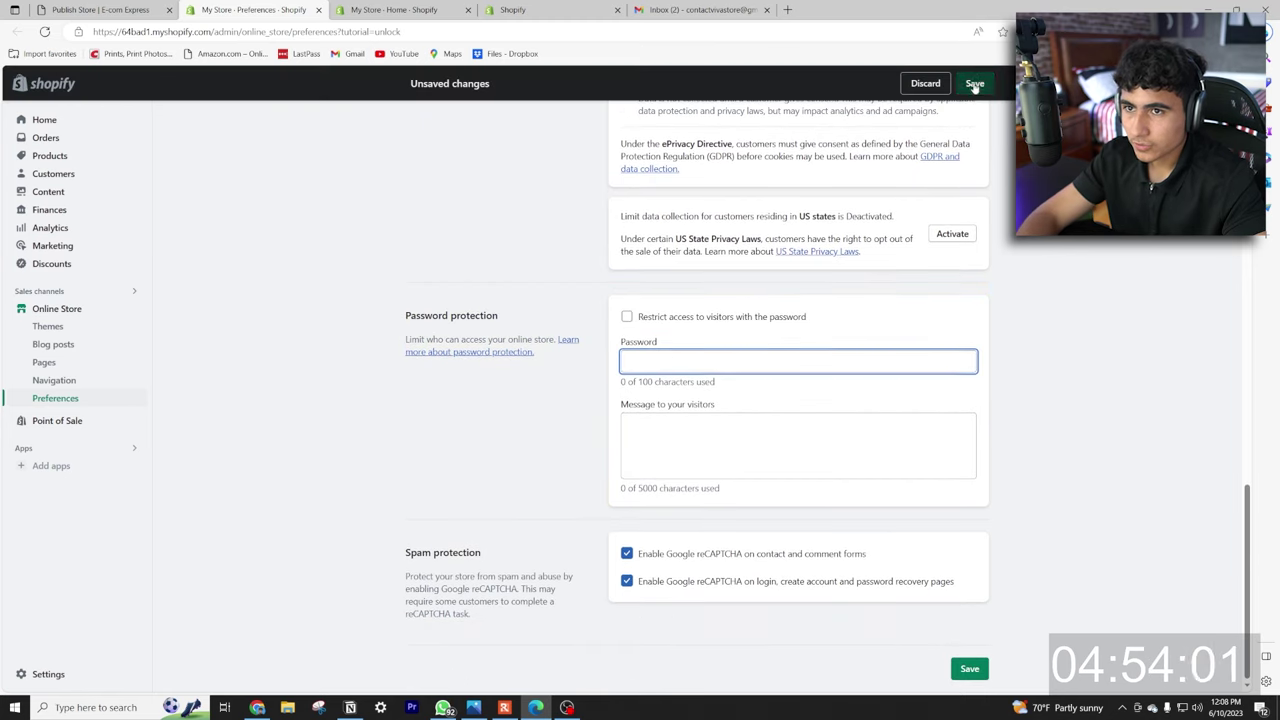
pyautogui.click(975, 84)
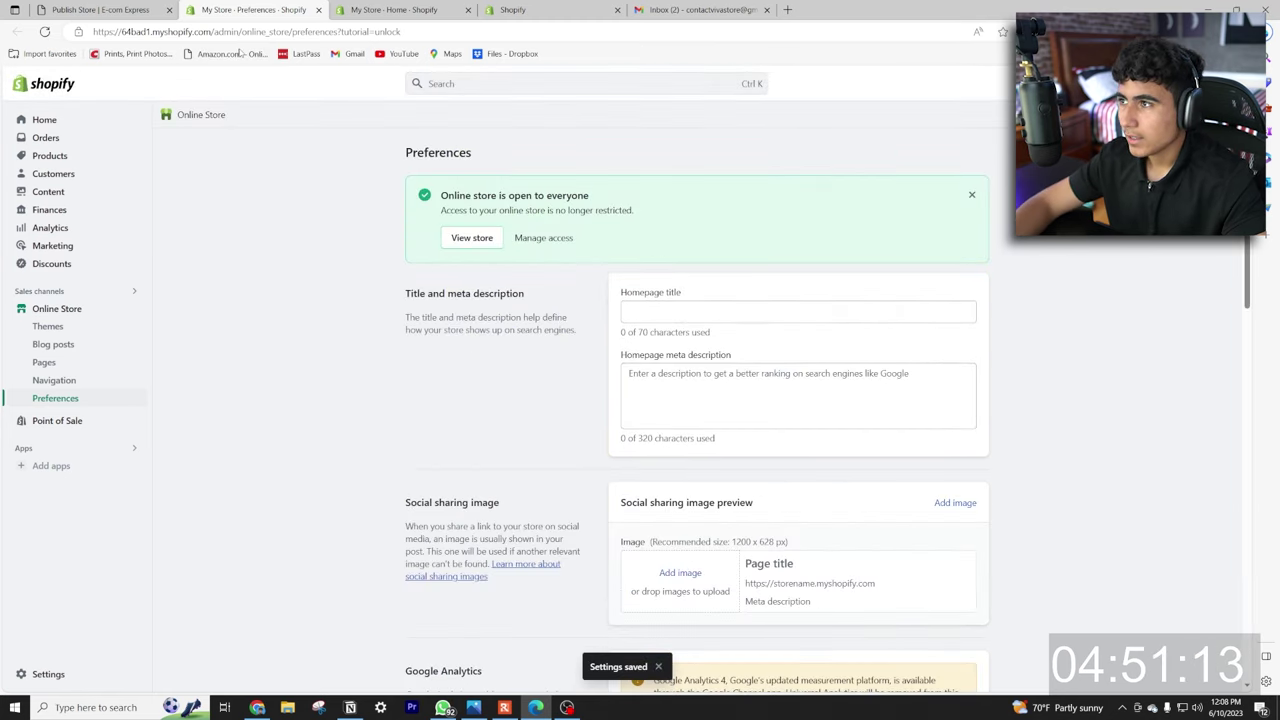
pyautogui.click(471, 241)
# Mark Publish Store done and open the Shopify admin Home from the Configure Checkout step.
pyautogui.click(145, 10)
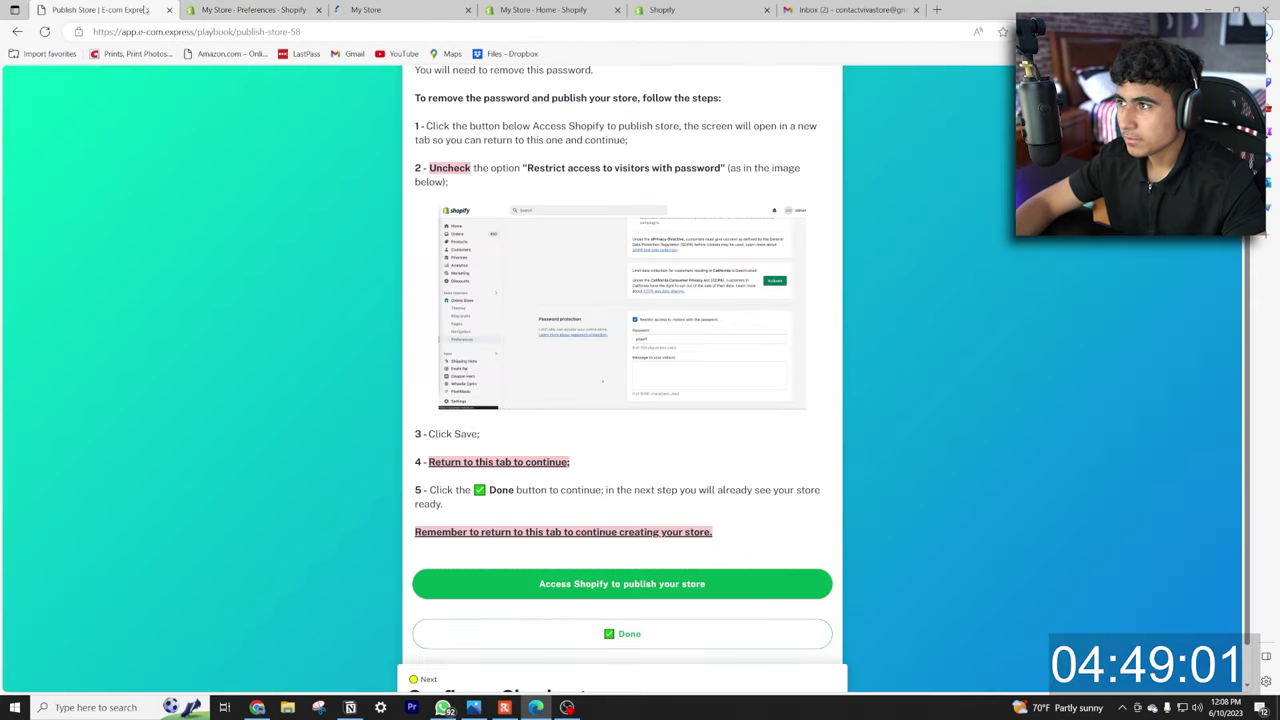
pyautogui.click(636, 635)
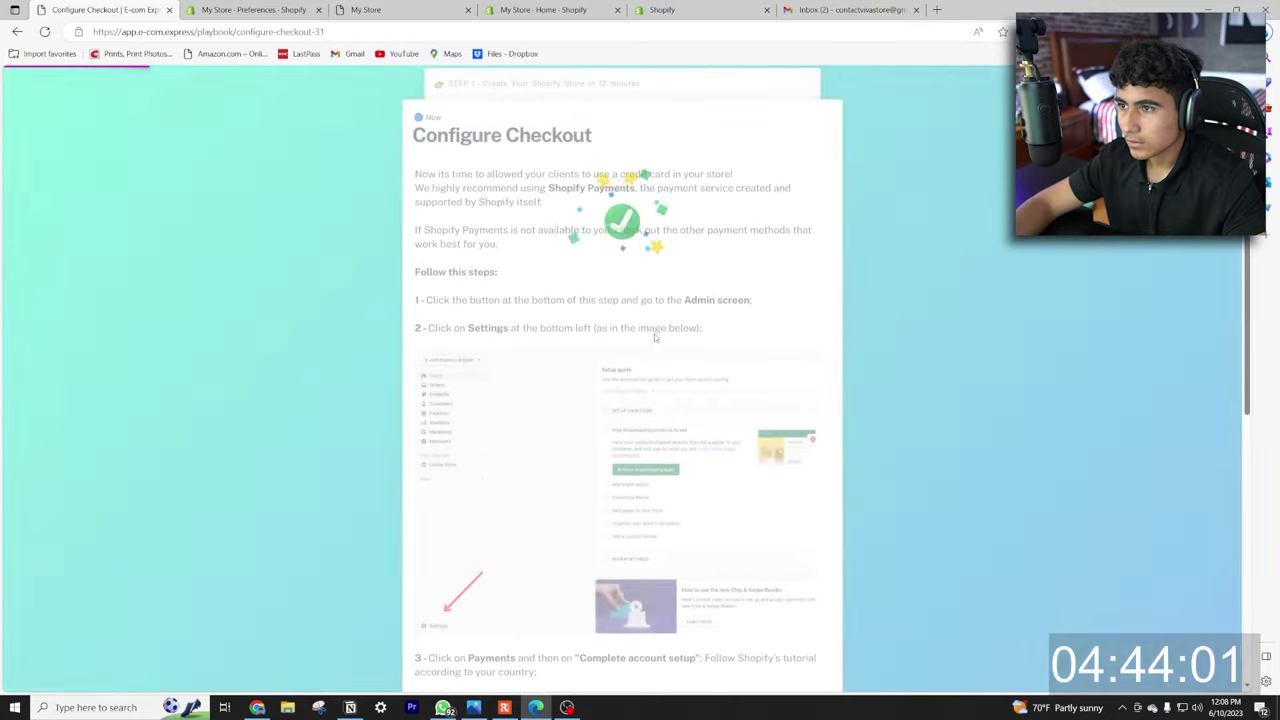
pyautogui.scroll(-5, 612, 267)
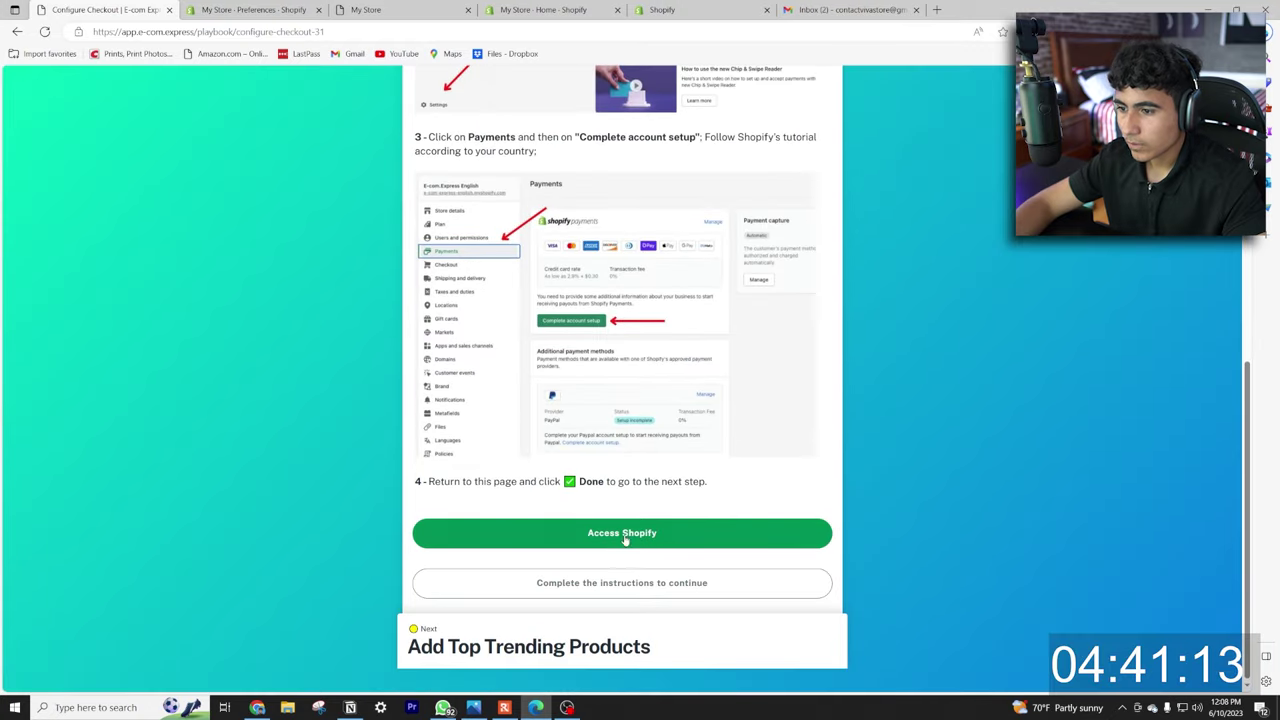
pyautogui.click(626, 534)
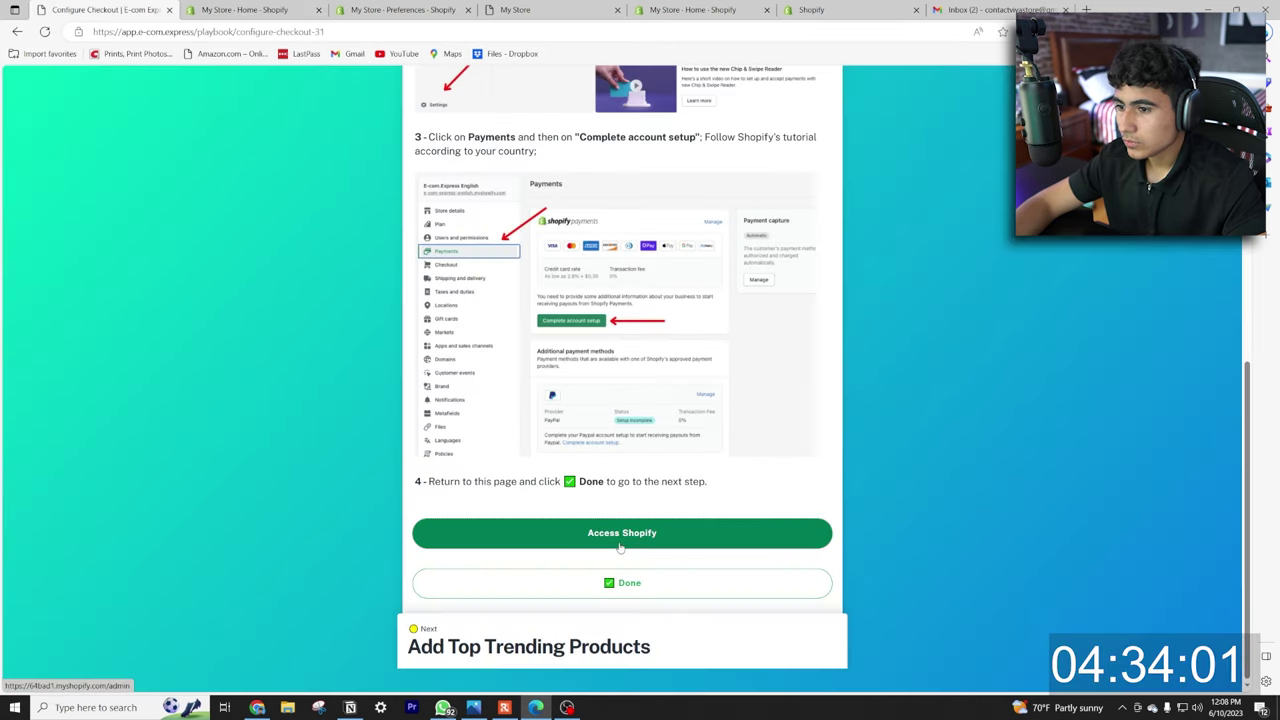
pyautogui.click(620, 546)
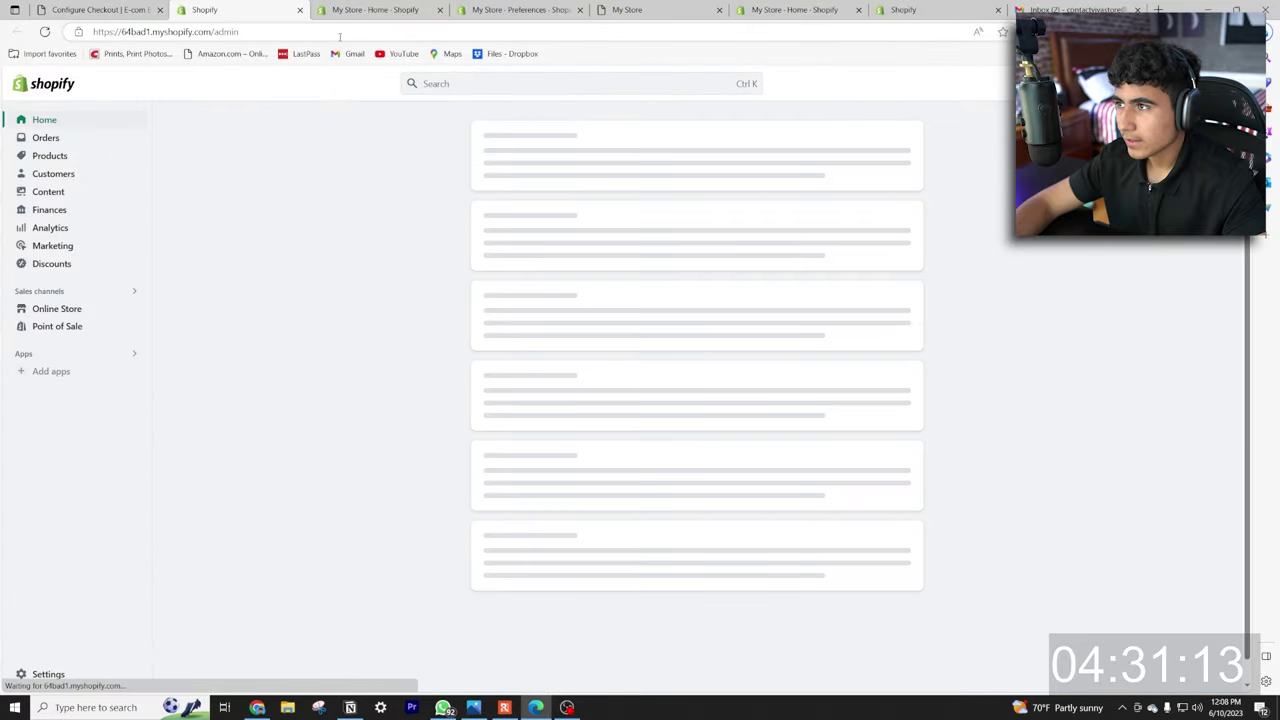
# Complete the Shopify Payments account setup in Settings by submitting the business details.
pyautogui.click(42, 674)
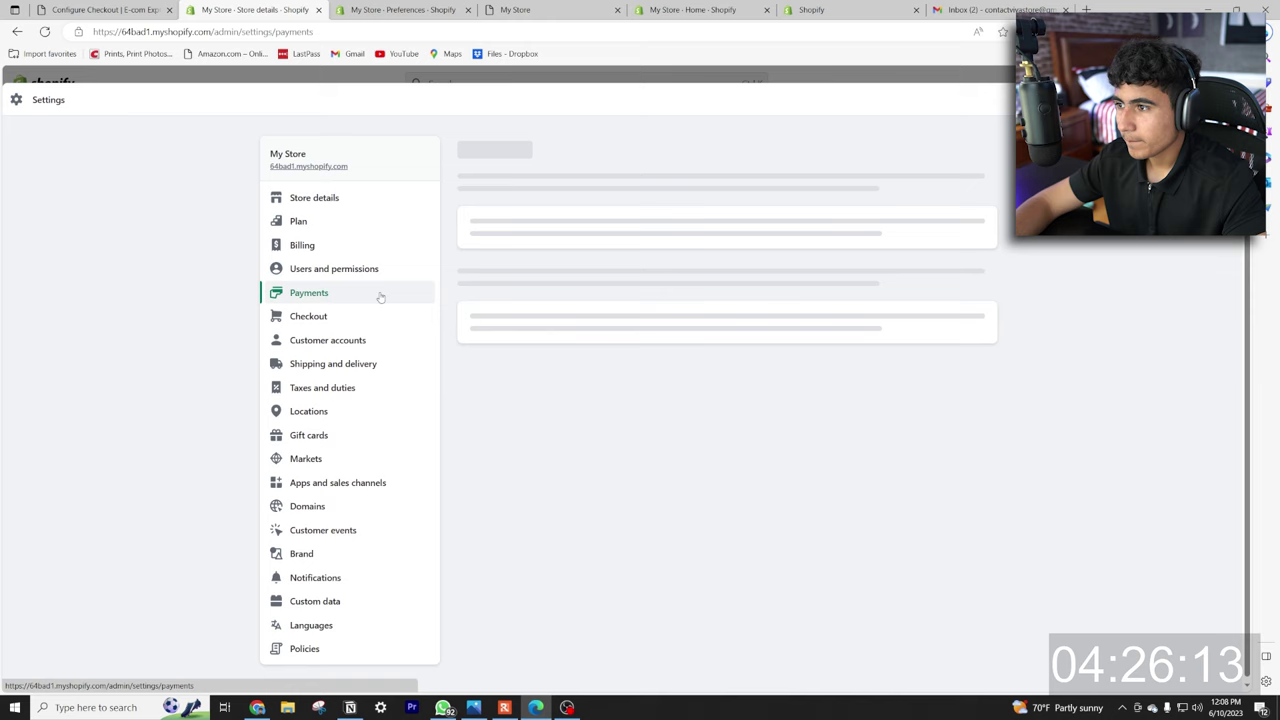
pyautogui.click(528, 389)
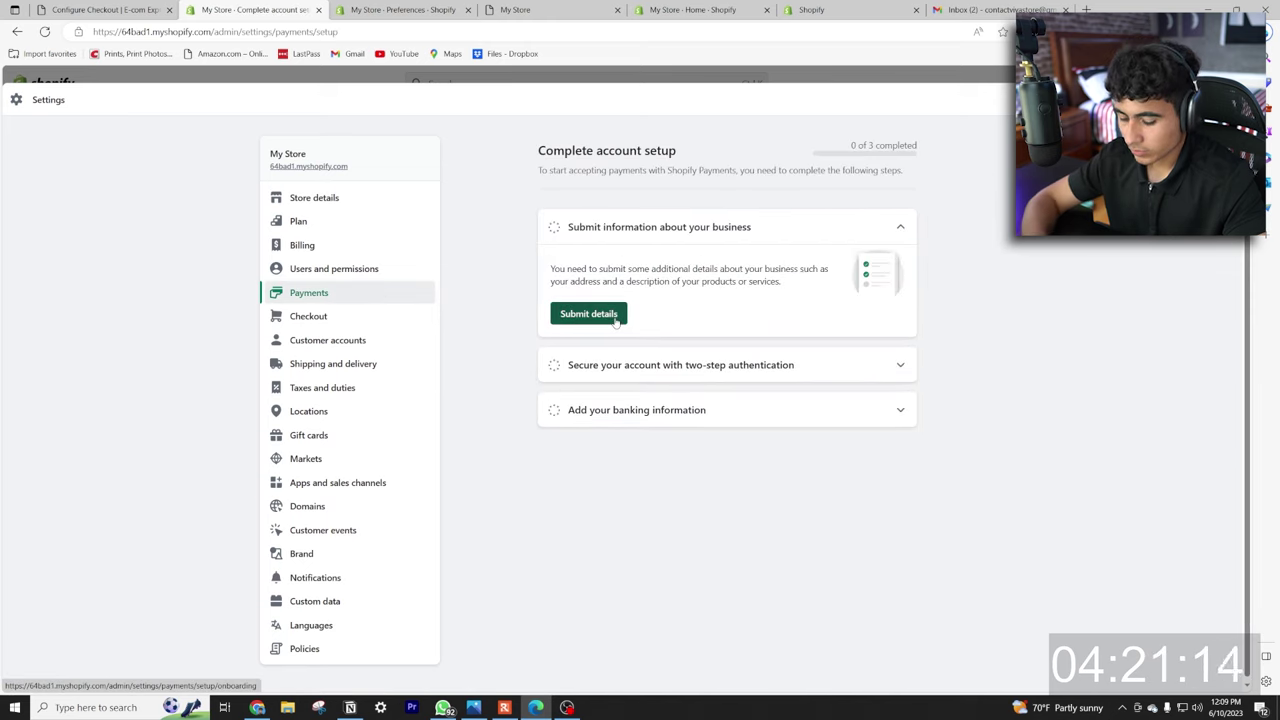
pyautogui.click(589, 314)
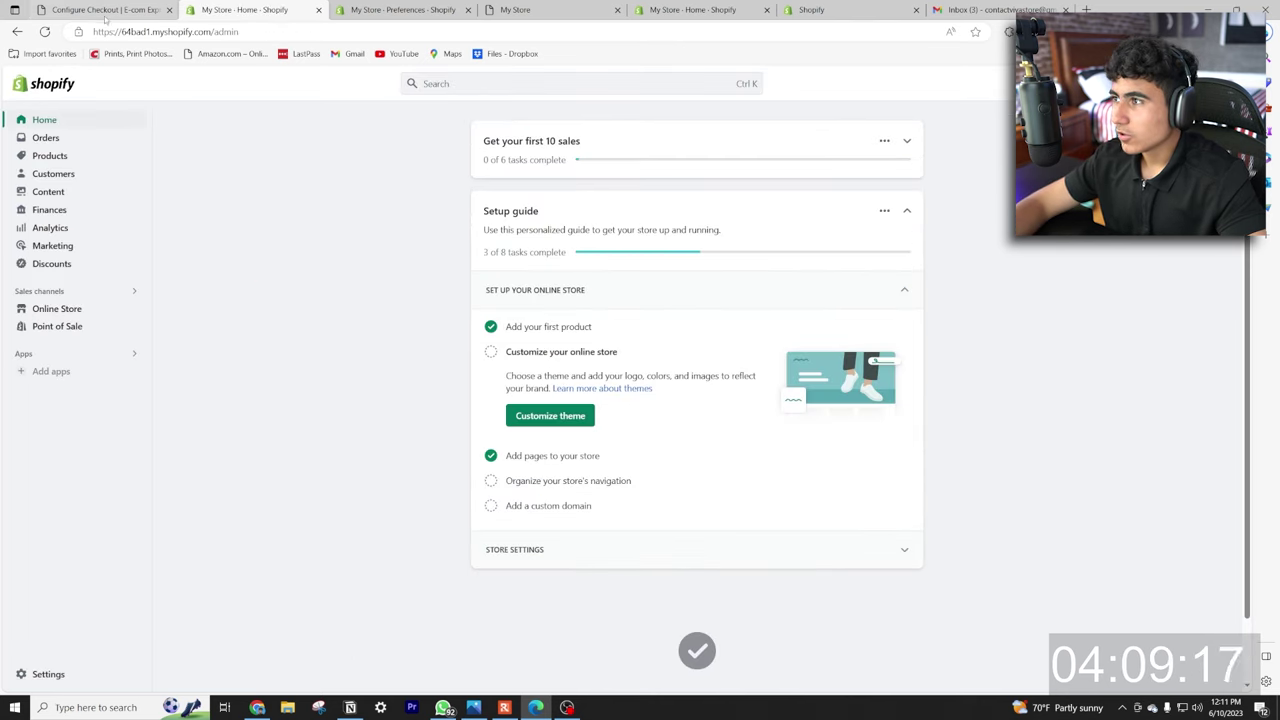
# Mark the checkout step done and reveal a new trending product.
pyautogui.click(104, 10)
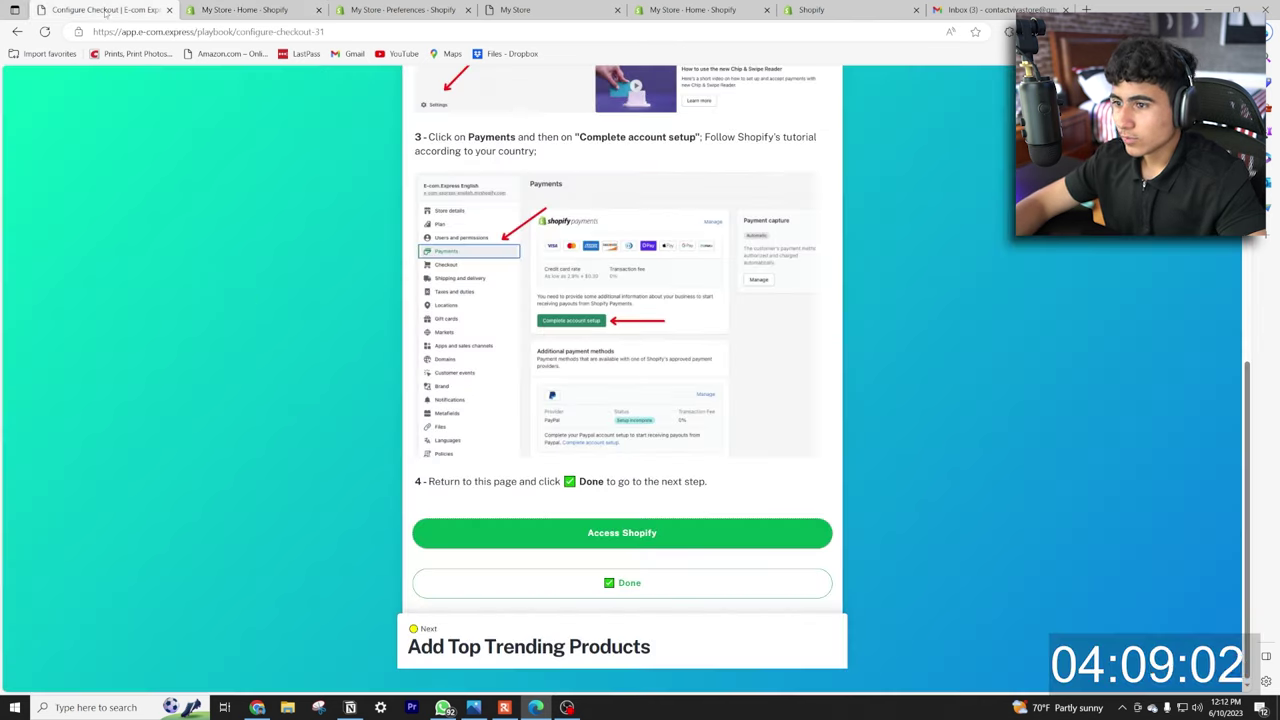
pyautogui.click(630, 590)
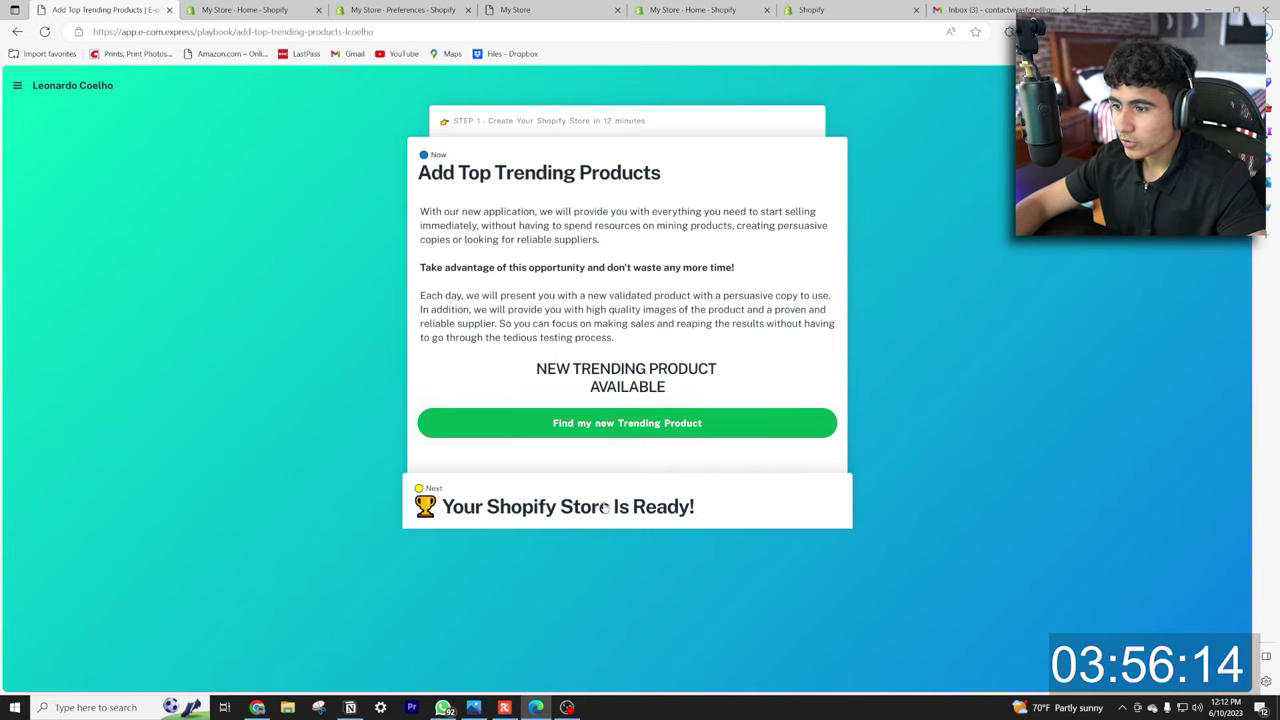
pyautogui.click(630, 423)
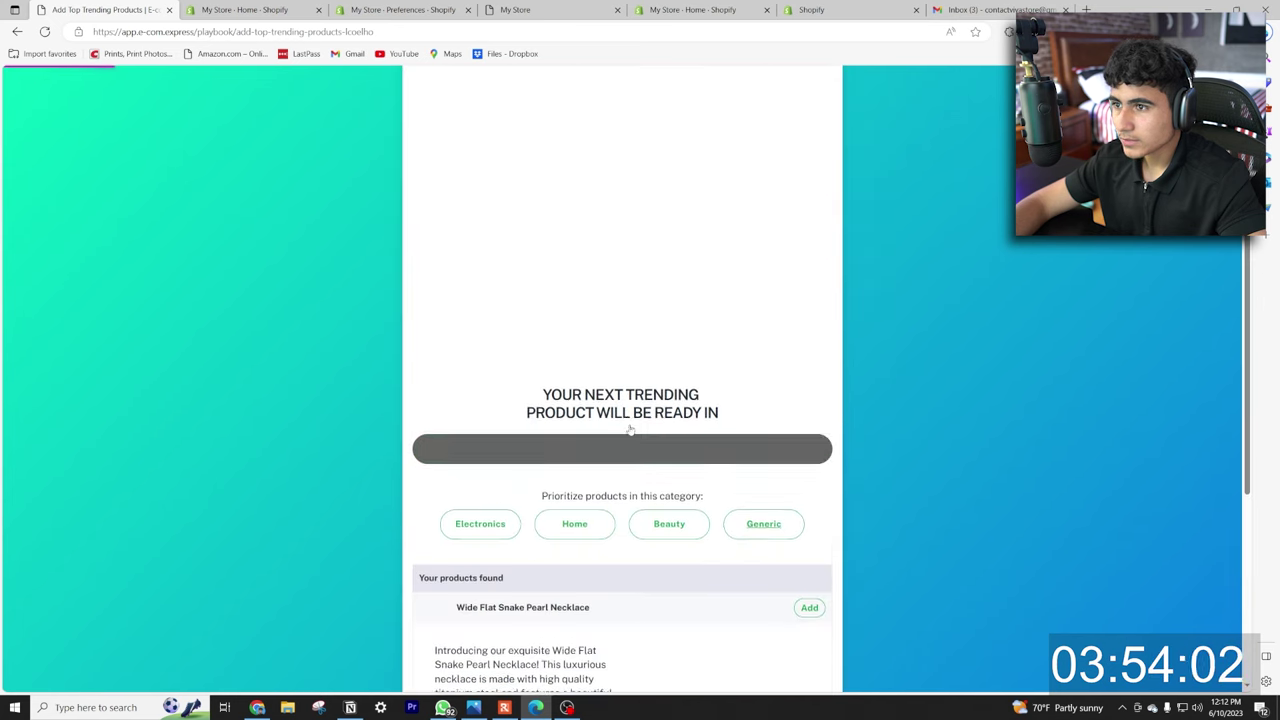
# Add the Wide Flat Snake Pearl Necklace to the store and open the finished storefront.
pyautogui.scroll(2, 660, 388)
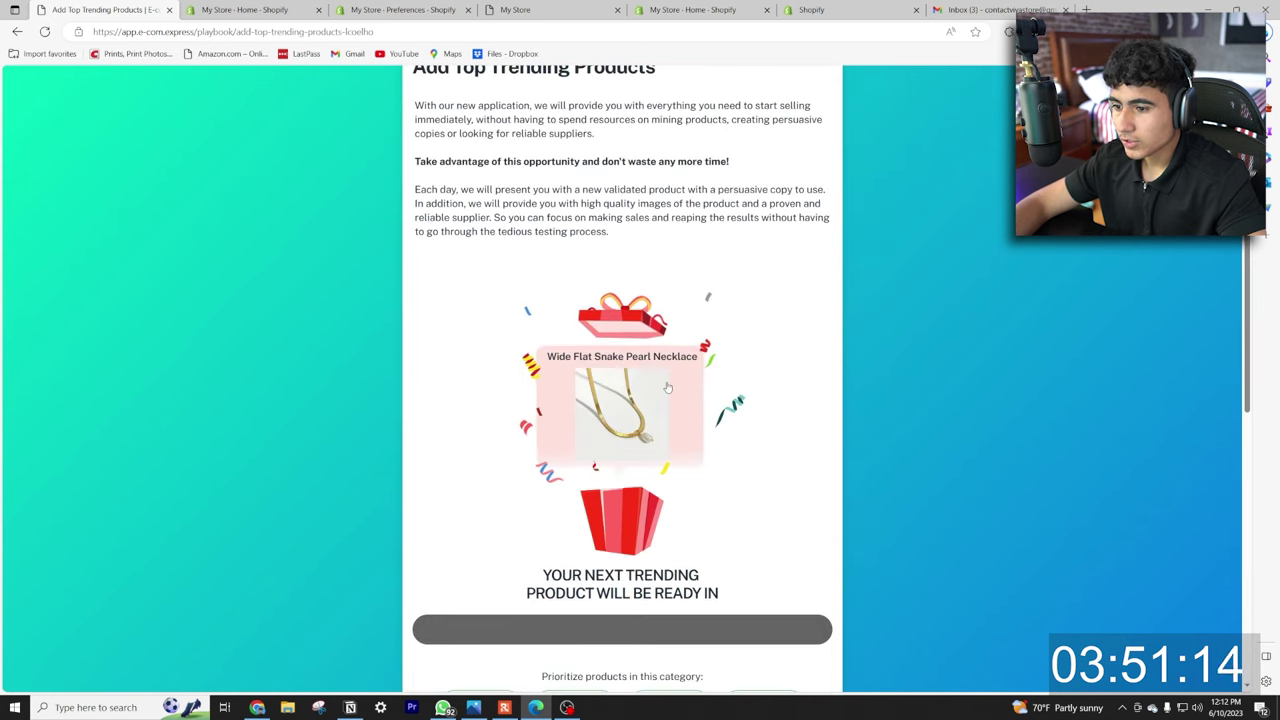
pyautogui.scroll(1, 572, 374)
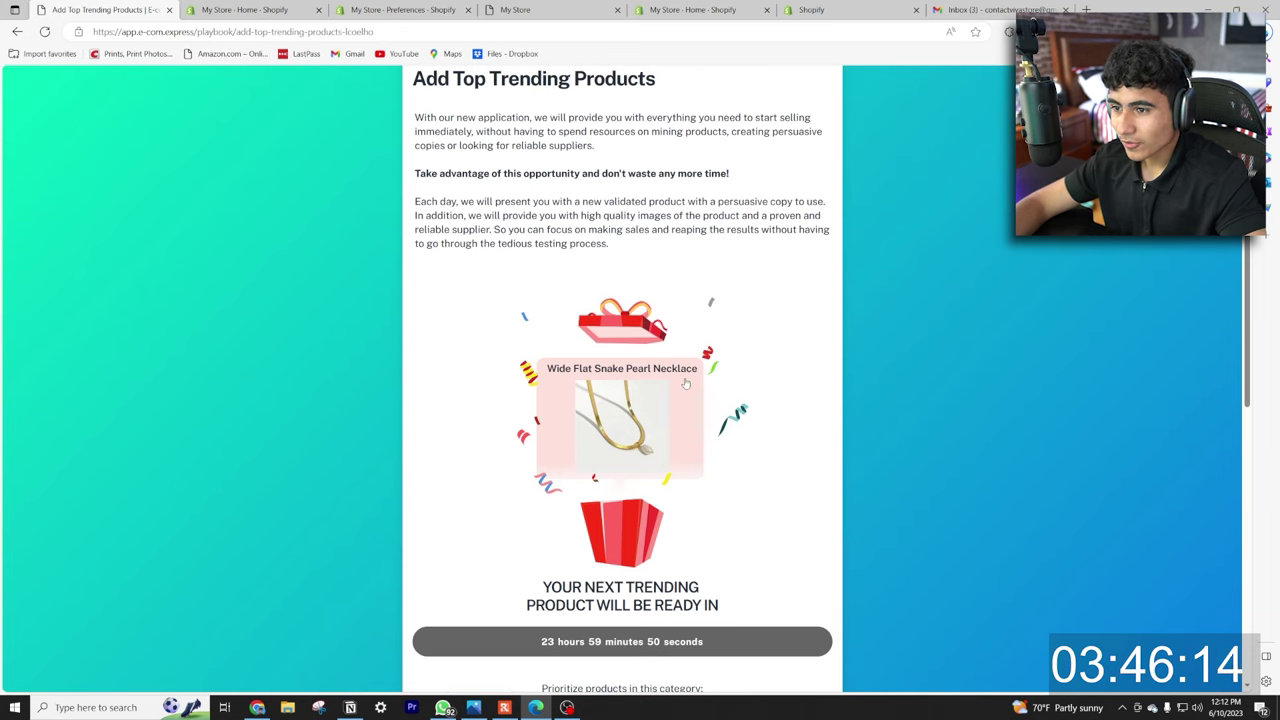
pyautogui.scroll(-2, 686, 383)
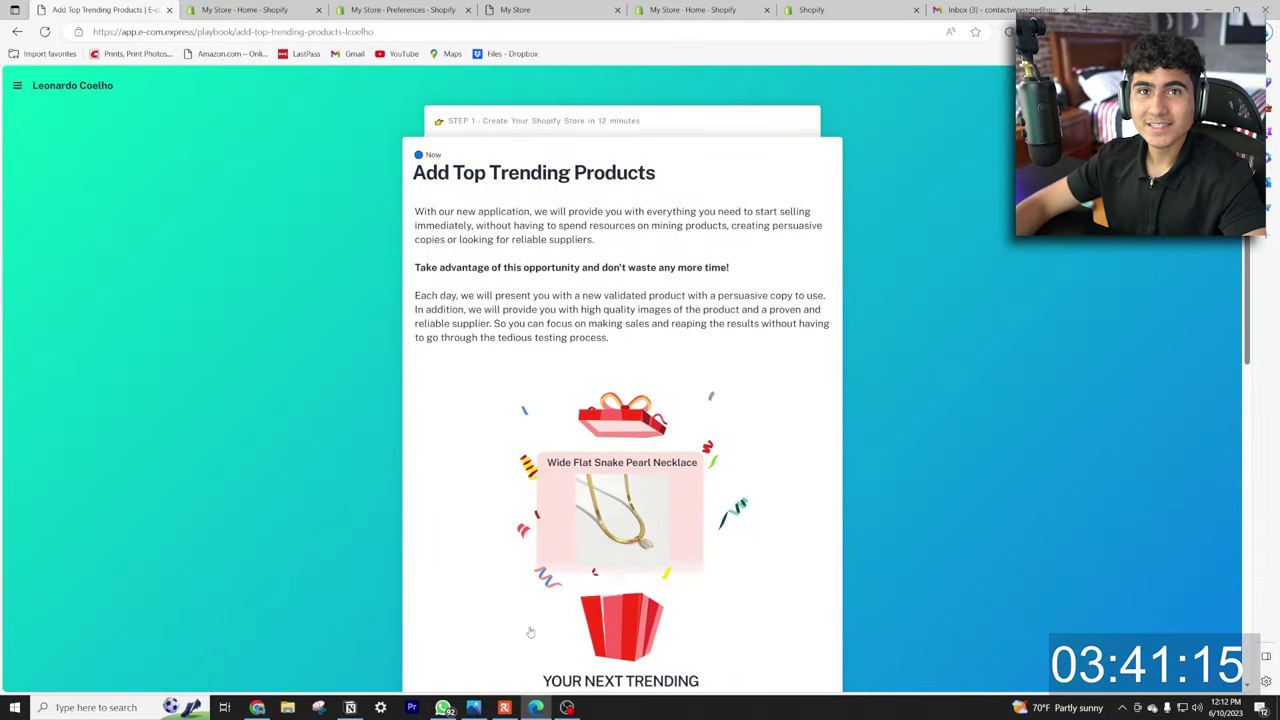
pyautogui.scroll(-5, 617, 400)
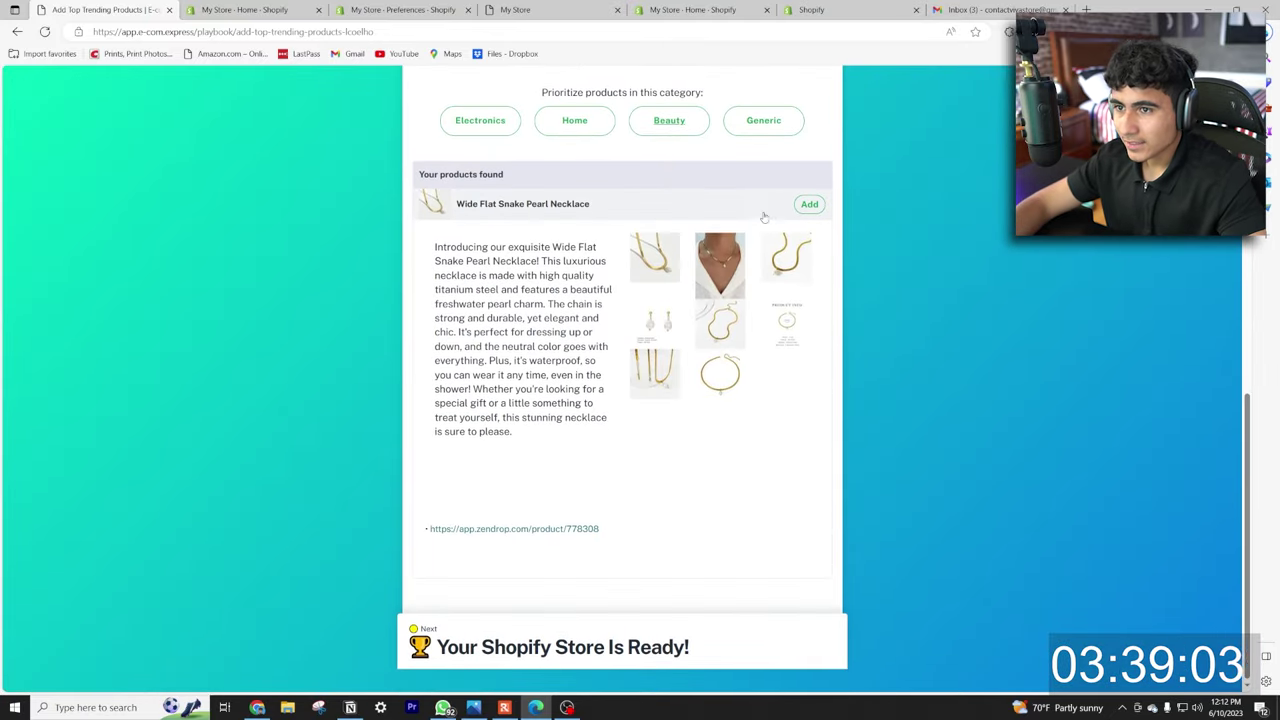
pyautogui.click(810, 205)
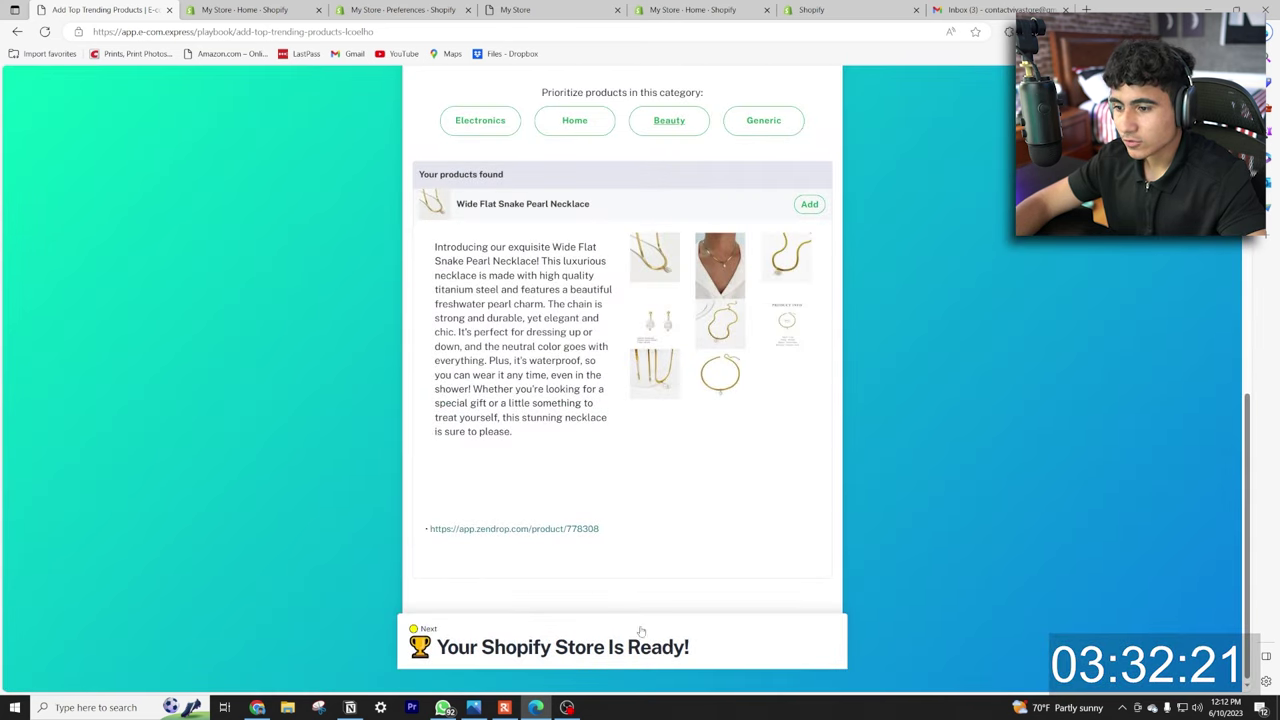
pyautogui.click(641, 631)
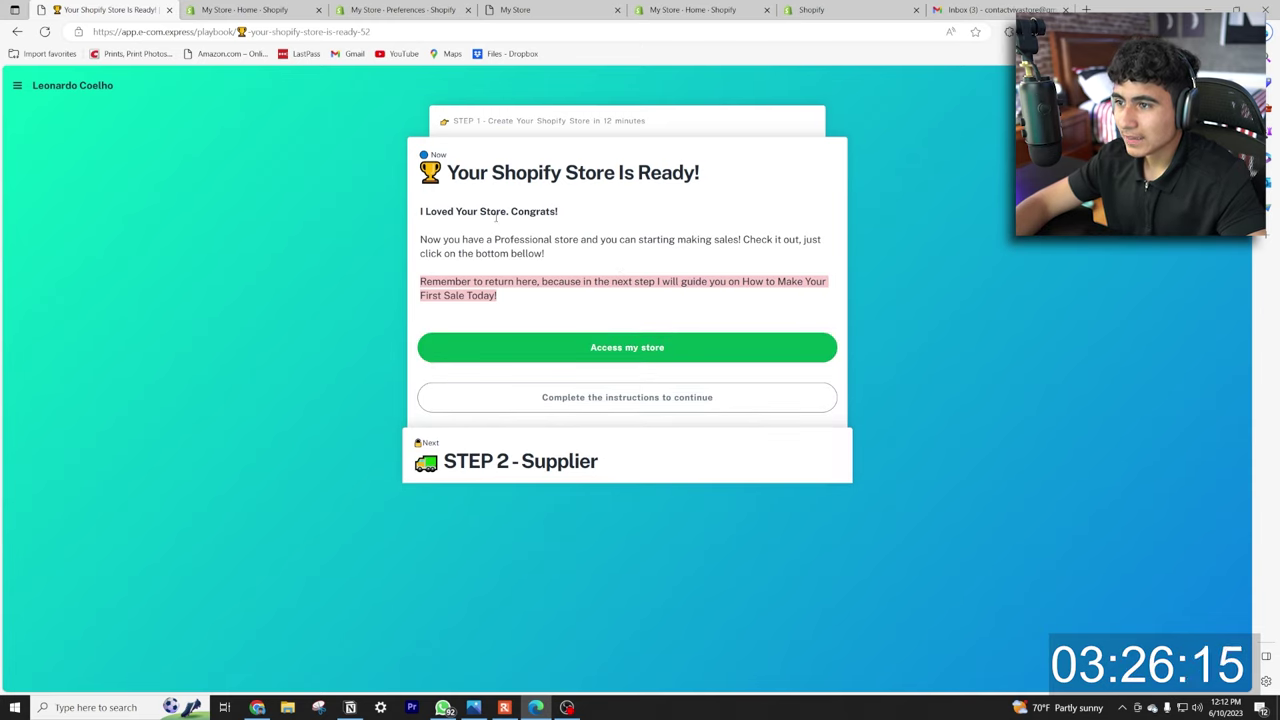
pyautogui.click(614, 349)
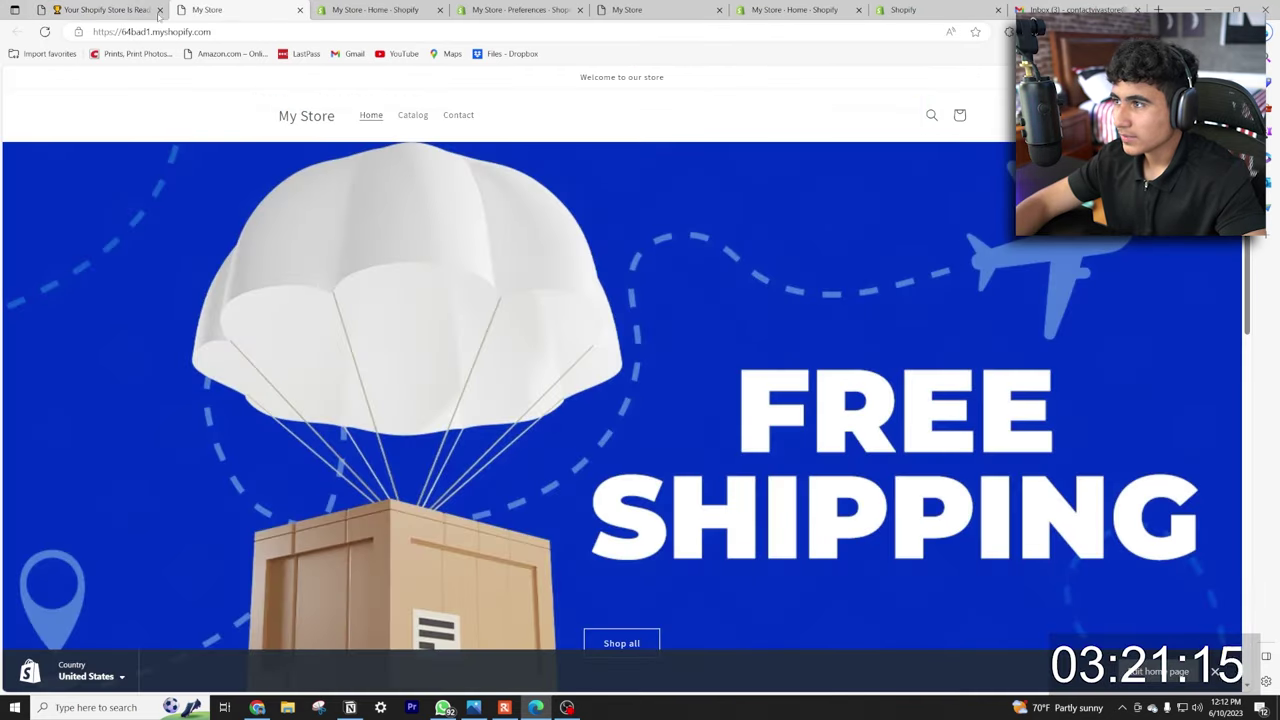
# Open the Online Store themes page in Shopify admin and start customizing the Dawn theme.
pyautogui.click(375, 10)
pyautogui.click(56, 308)
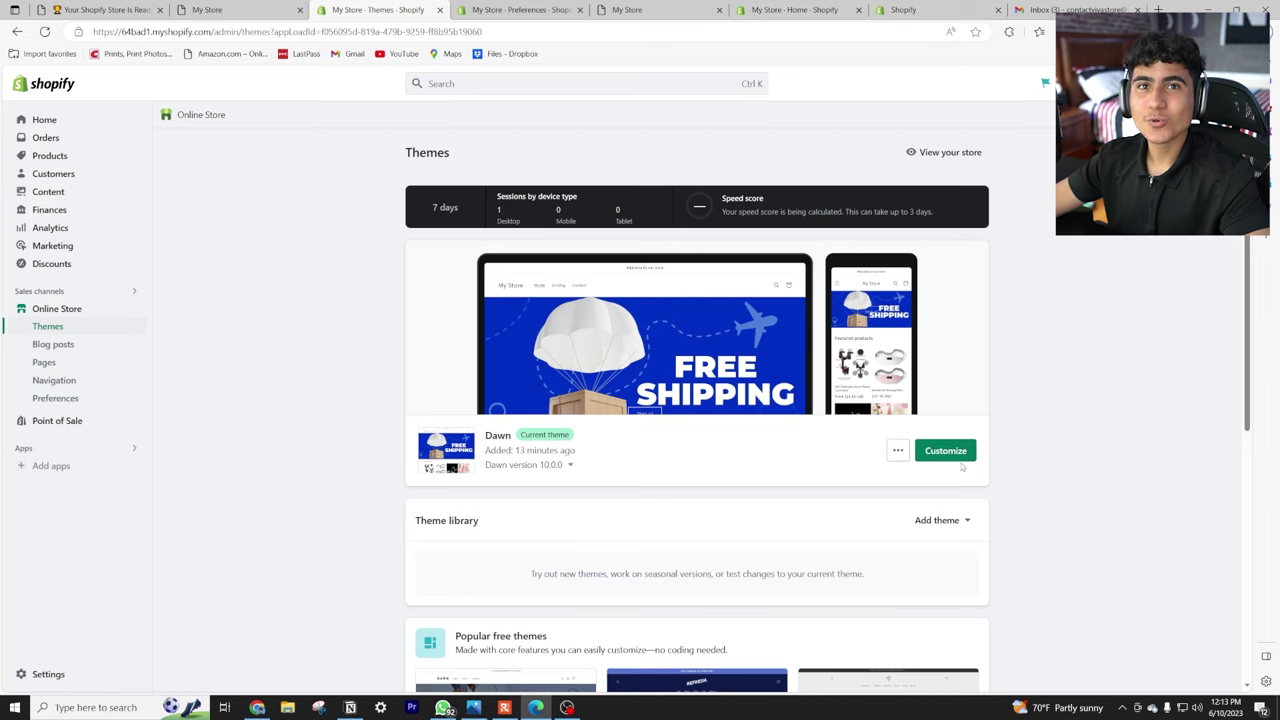
pyautogui.click(946, 451)
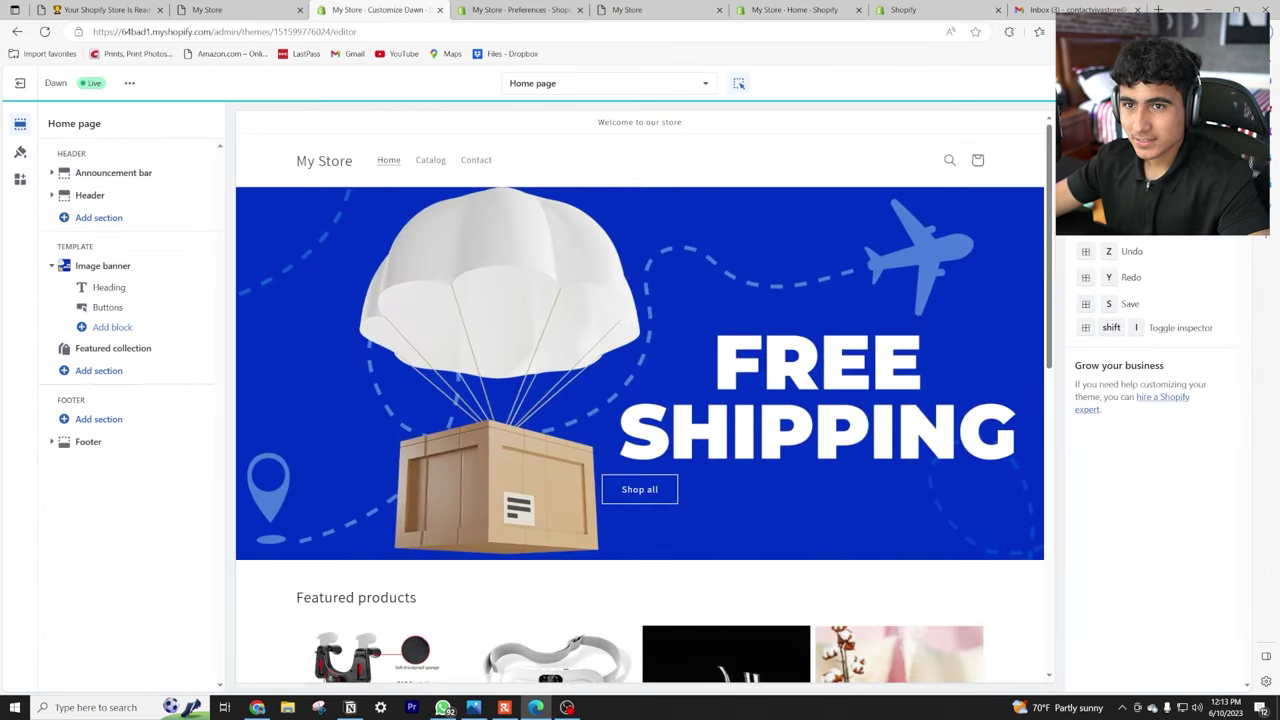
# Preview the full product collection, browsing pages 1 and 2 of the catalogue.
pyautogui.scroll(3, 652, 149)
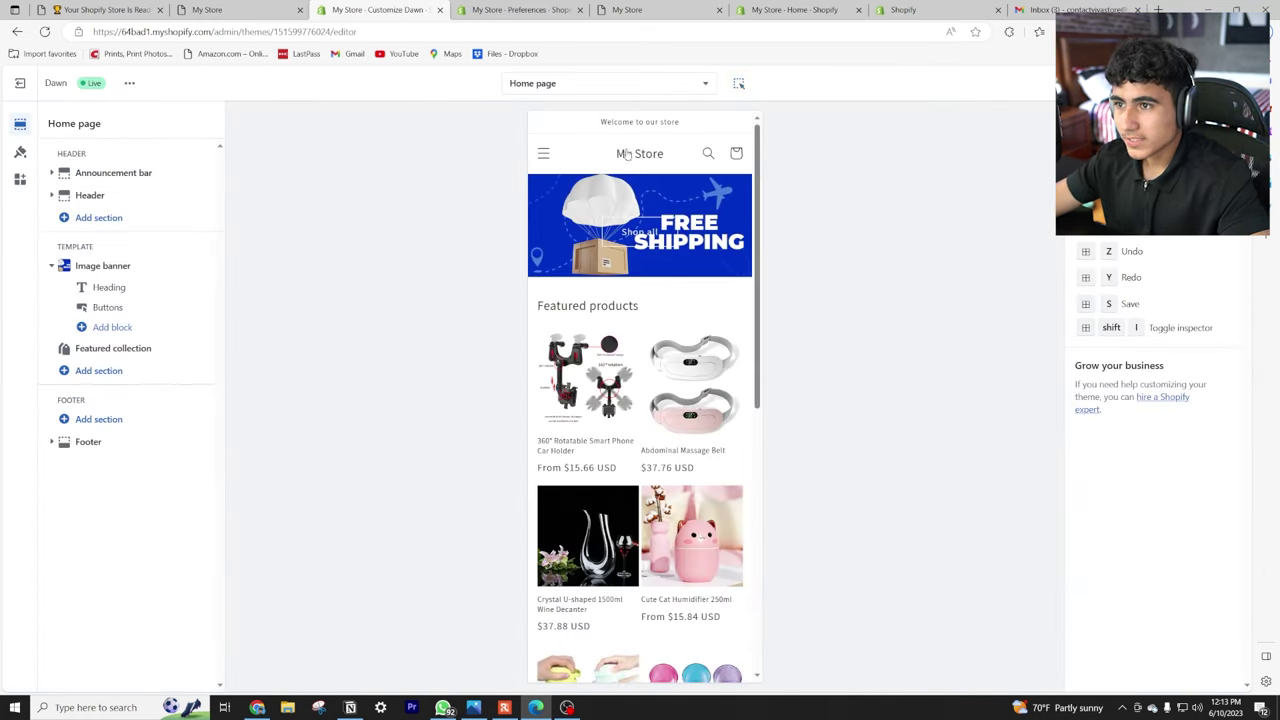
pyautogui.scroll(-8, 620, 182)
pyautogui.click(637, 629)
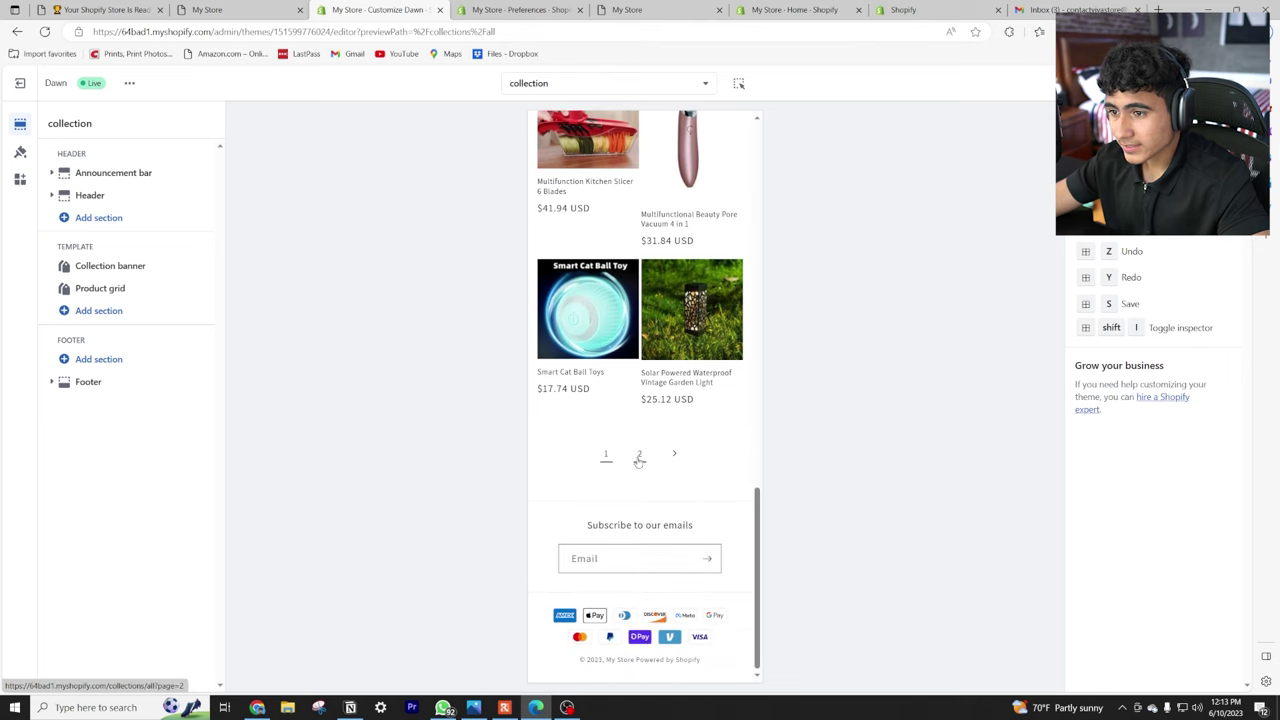
pyautogui.click(639, 453)
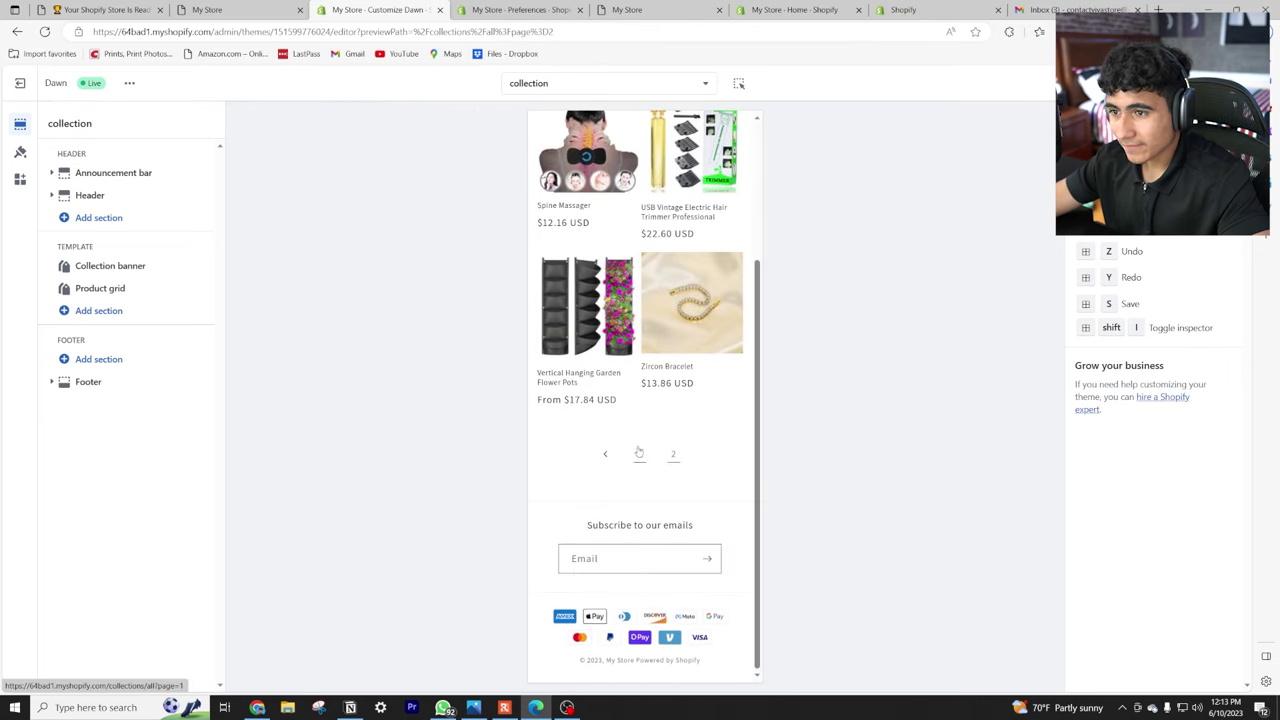
pyautogui.click(636, 455)
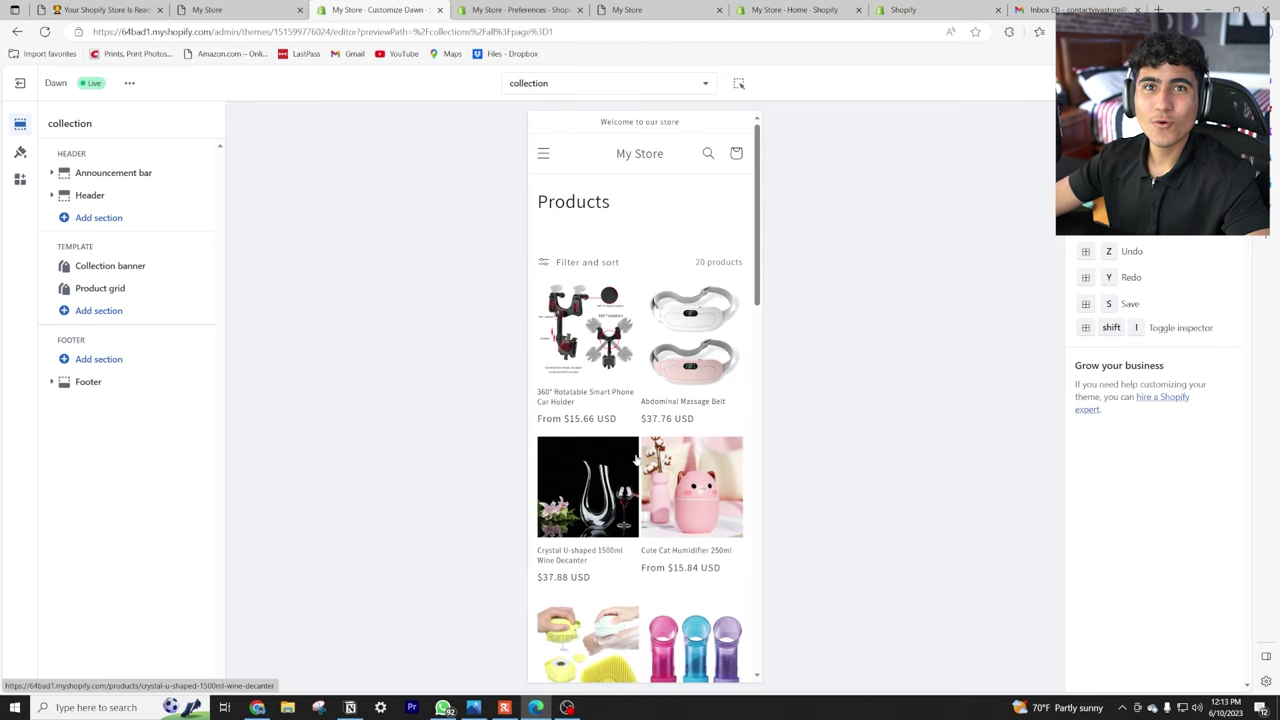
pyautogui.scroll(-1, 649, 424)
pyautogui.scroll(-1, 640, 437)
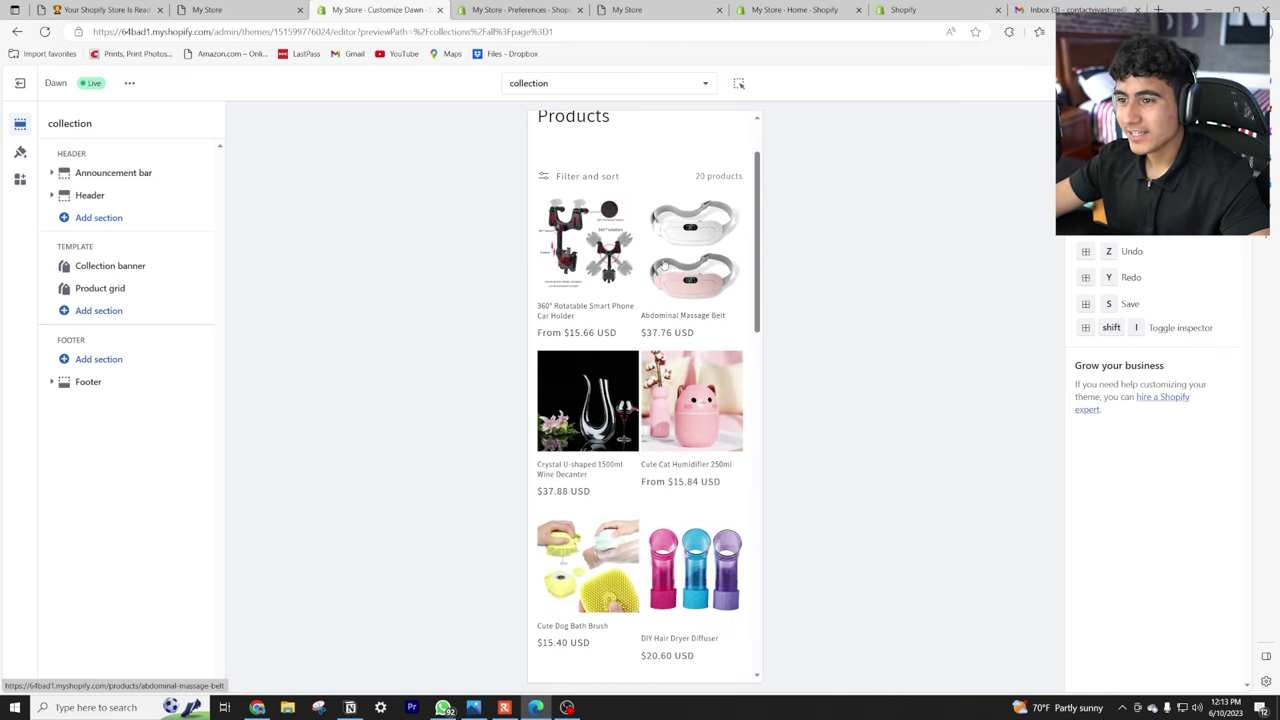
# Preview the Abdominal Massage Belt and Multifunctional Beauty Pore Vacuum 4 in 1 product pages.
pyautogui.click(664, 264)
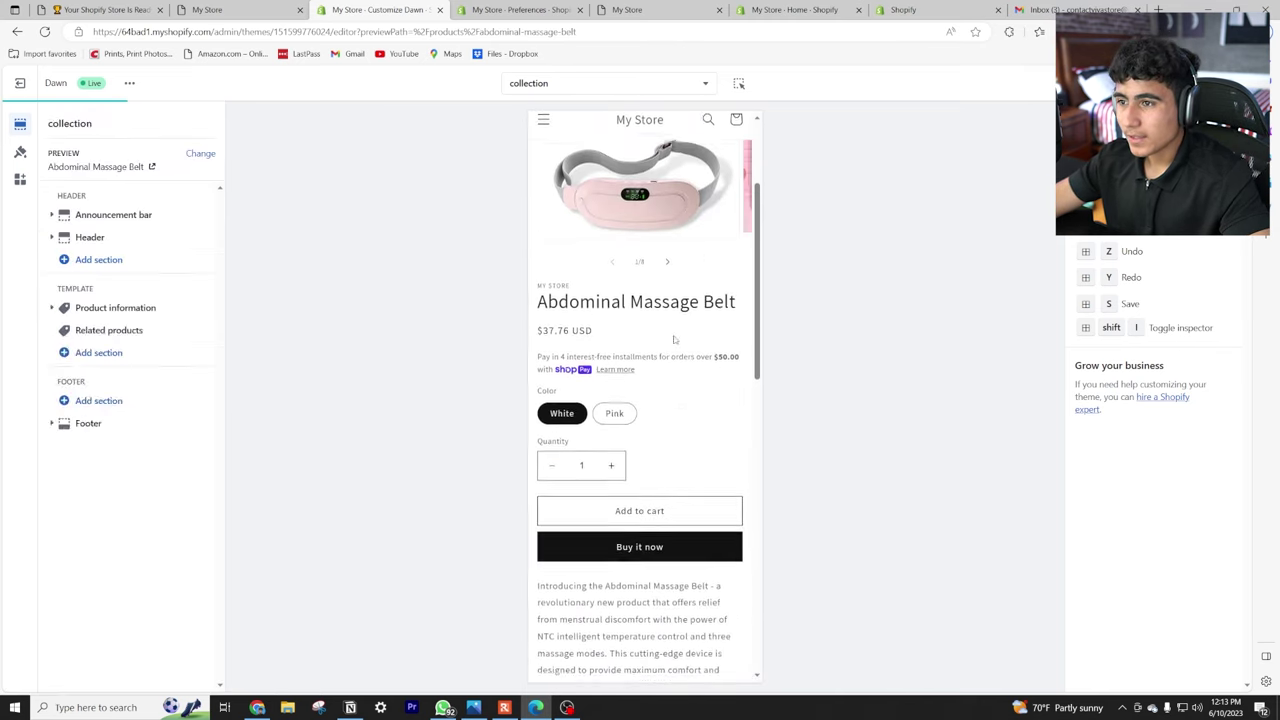
pyautogui.scroll(-1, 650, 310)
pyautogui.scroll(1, 630, 310)
pyautogui.scroll(-1, 645, 335)
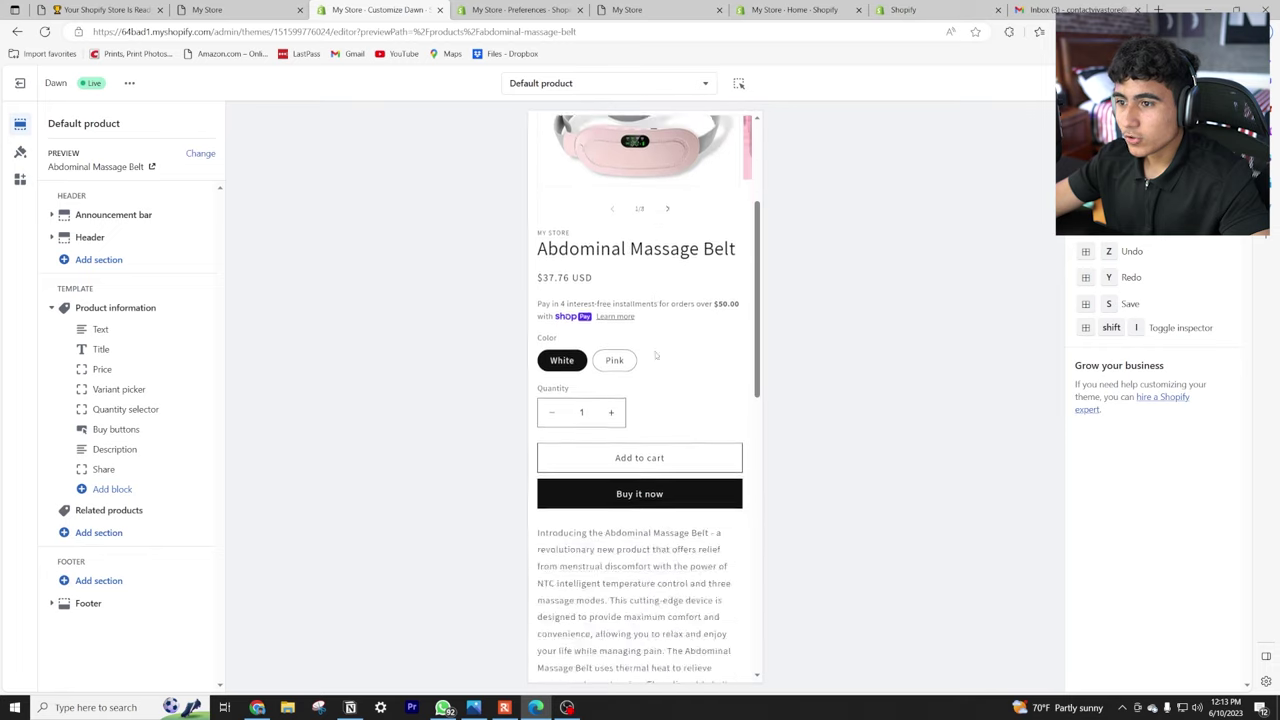
pyautogui.scroll(-2, 652, 360)
pyautogui.scroll(10, 600, 250)
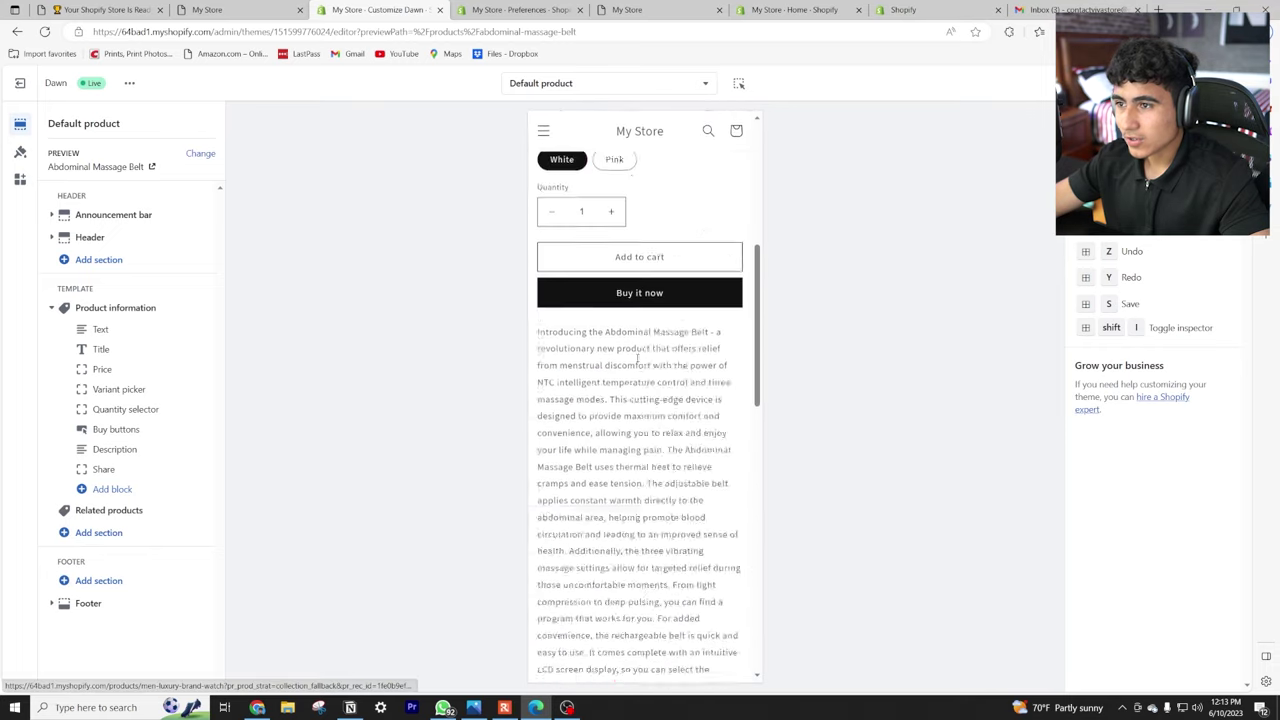
pyautogui.click(542, 153)
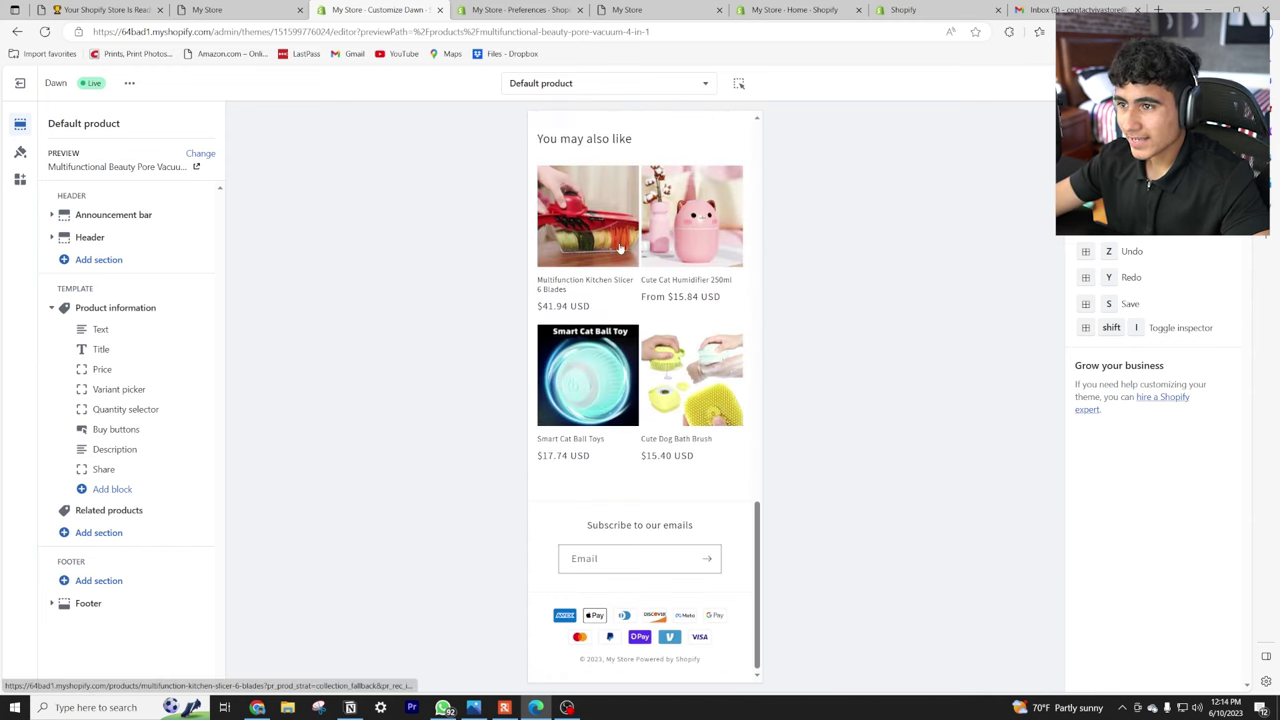
pyautogui.scroll(6, 690, 360)
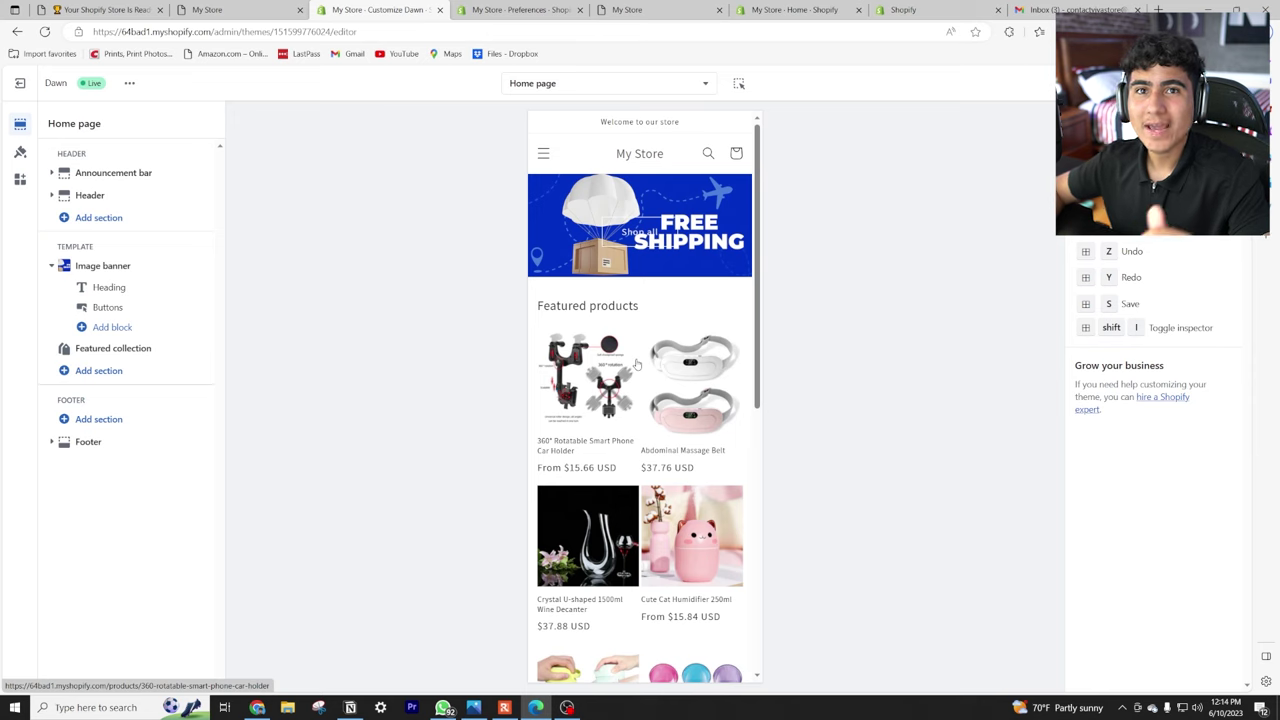
pyautogui.scroll(-3, 592, 322)
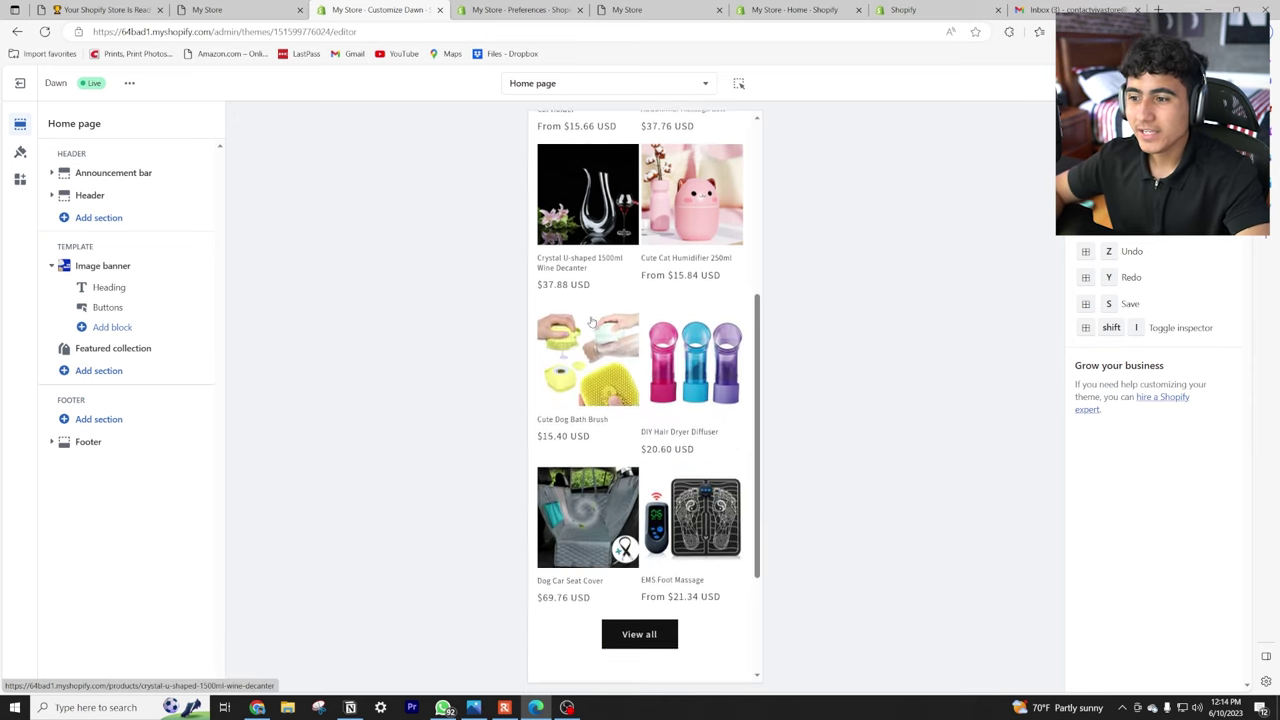
# Preview the Cute Dog Bath Brush product page, priced $15.40 USD in Blue, Pink and Yellow.
pyautogui.click(592, 322)
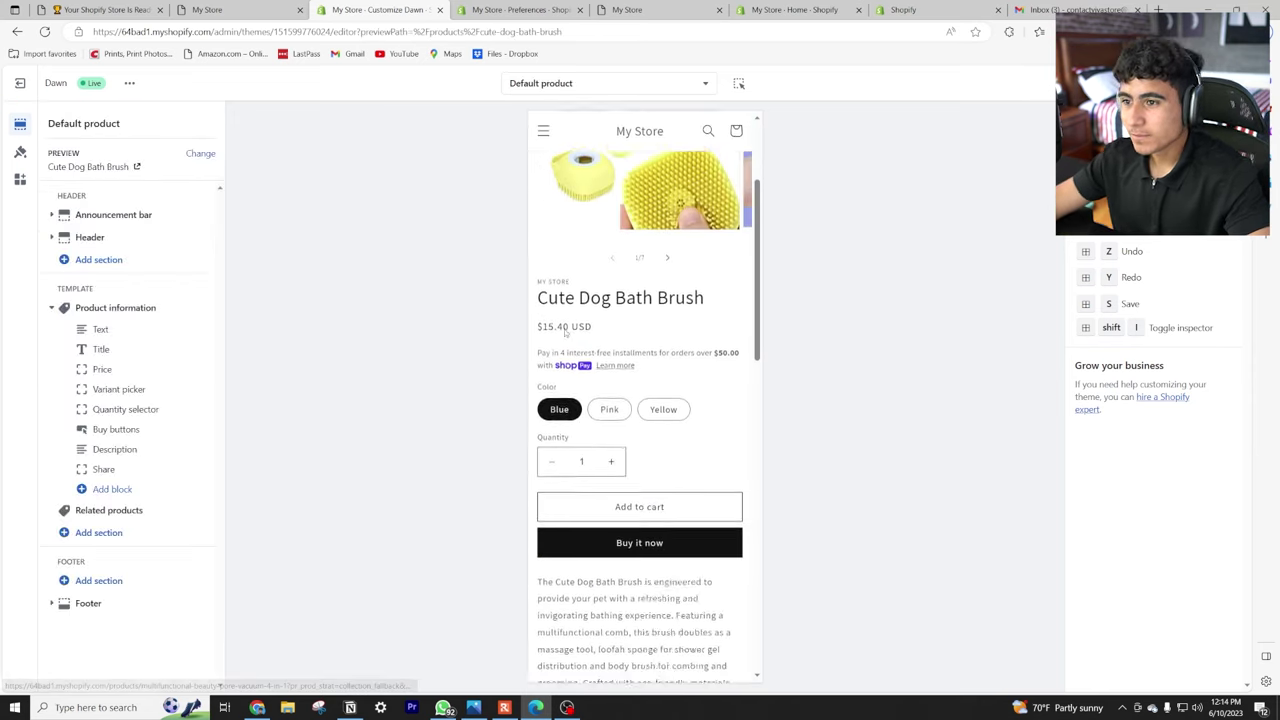